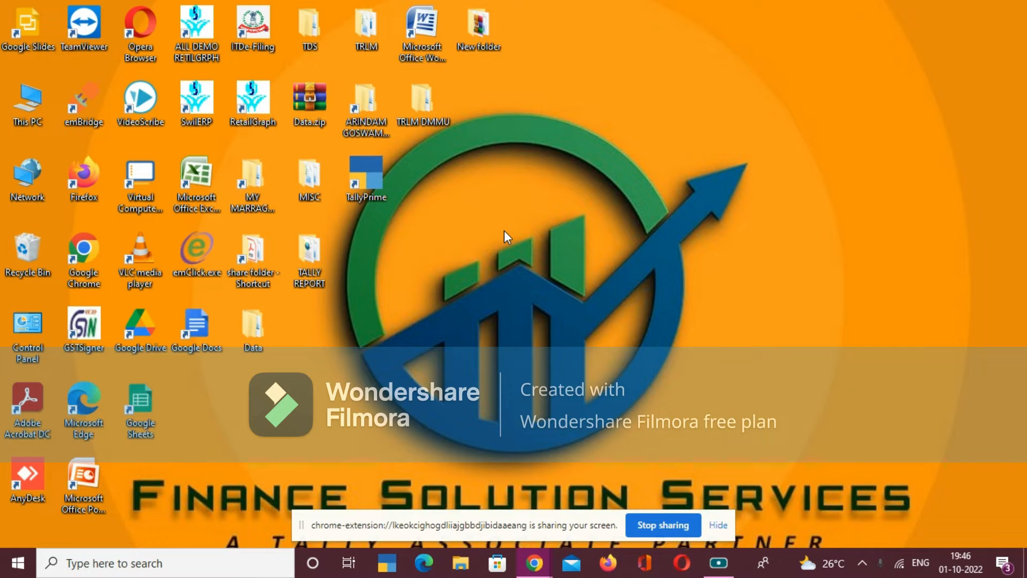
- Launch TallyPrime and load the company TRIPURA RURAL LIVELIHOOD MISSION (DMMU)
double_click(367, 183)
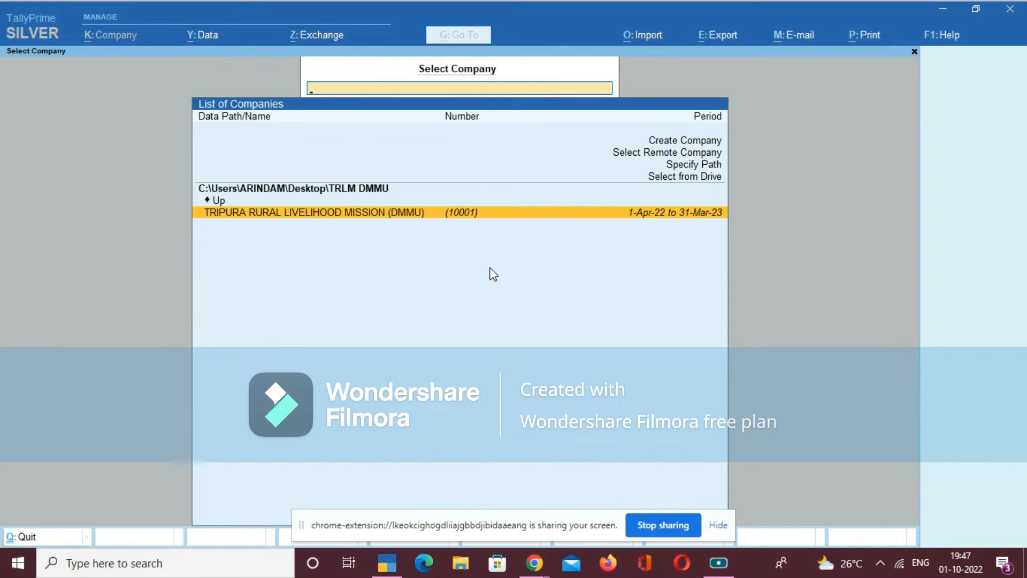
key(Return)
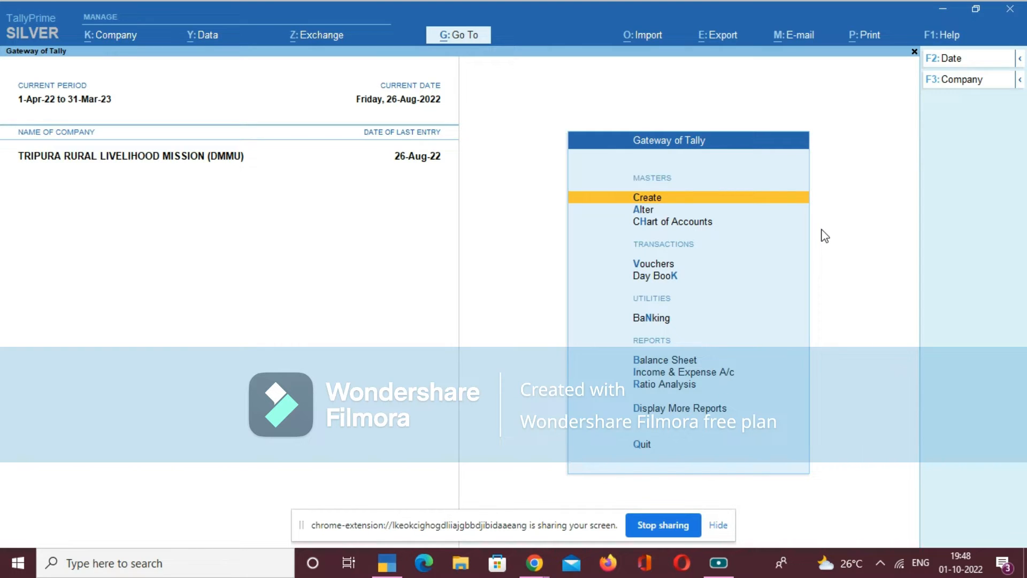
key(Down)
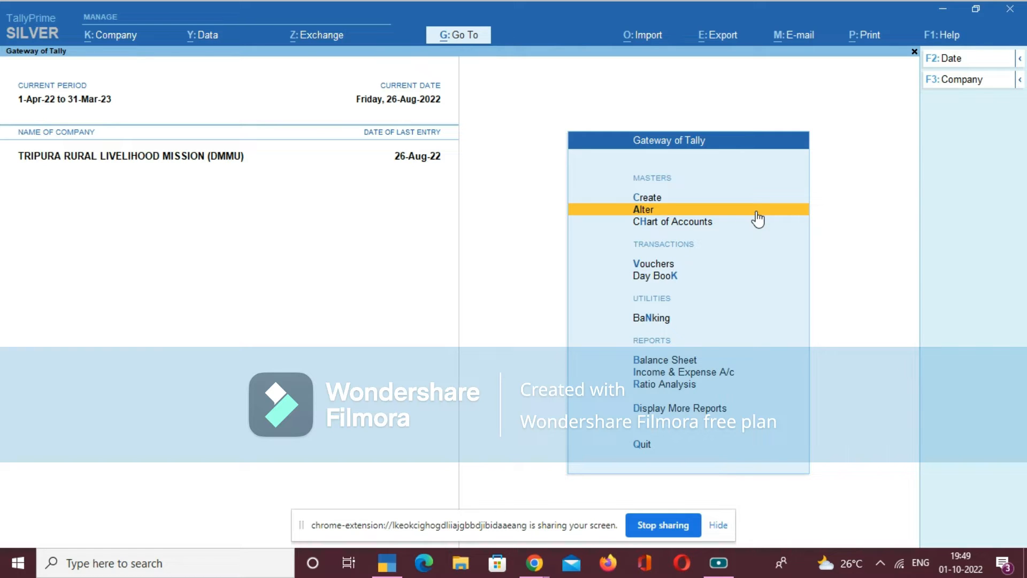
key(Down)
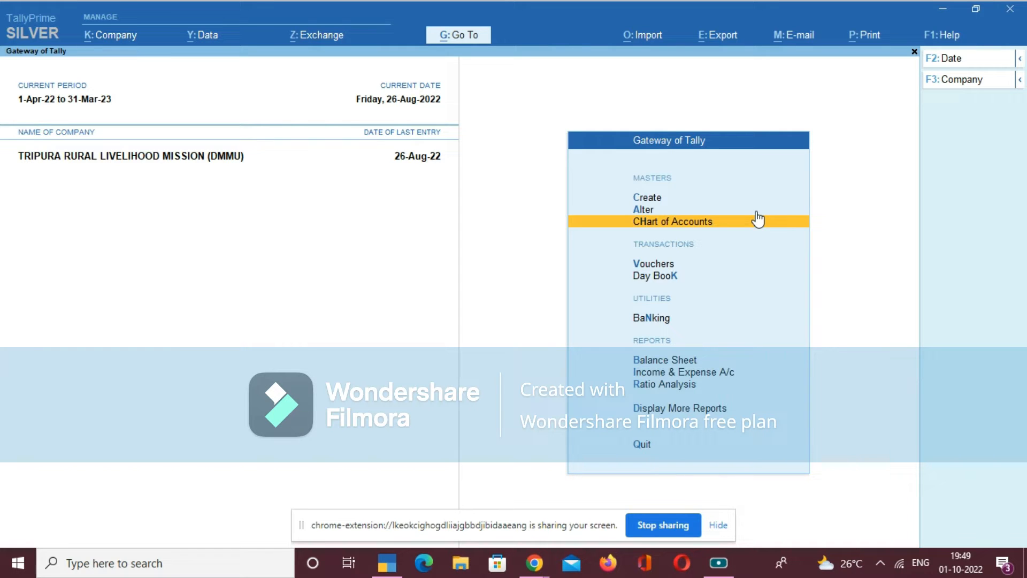
key(Down)
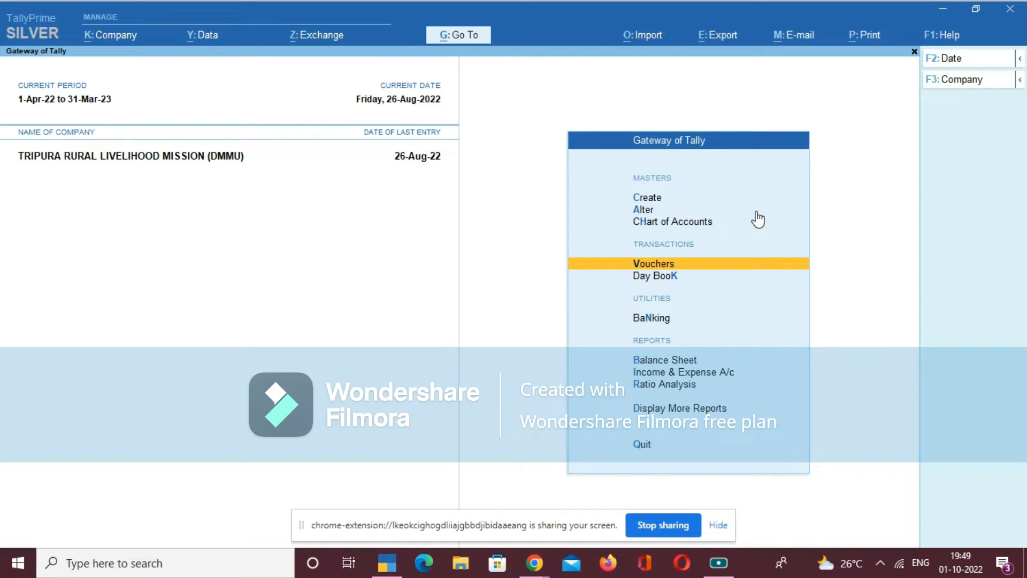
key(Up)
key(Up)
key(Up)
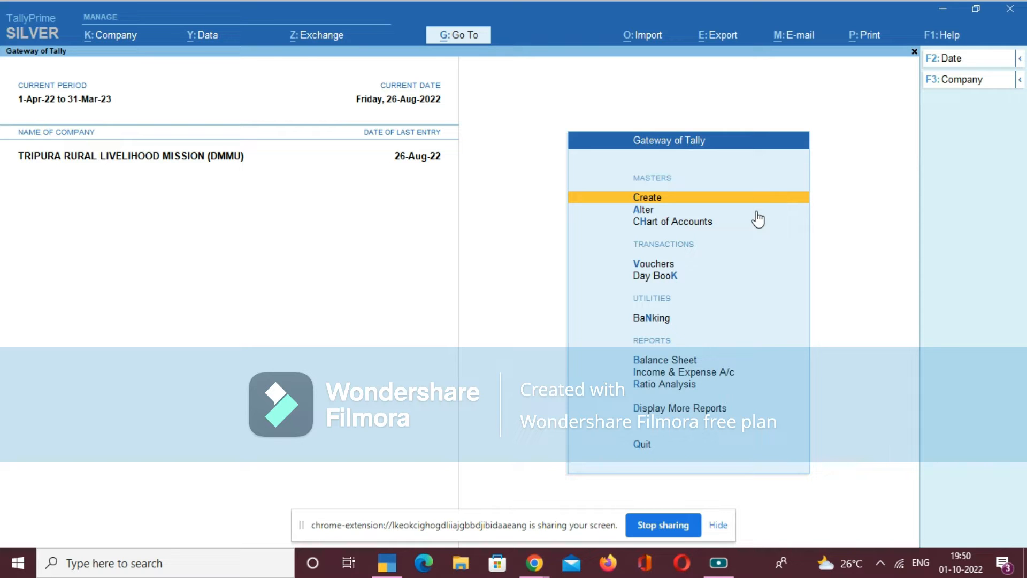
- Open the creation form for a new Ledger under the accounting masters
key(Return)
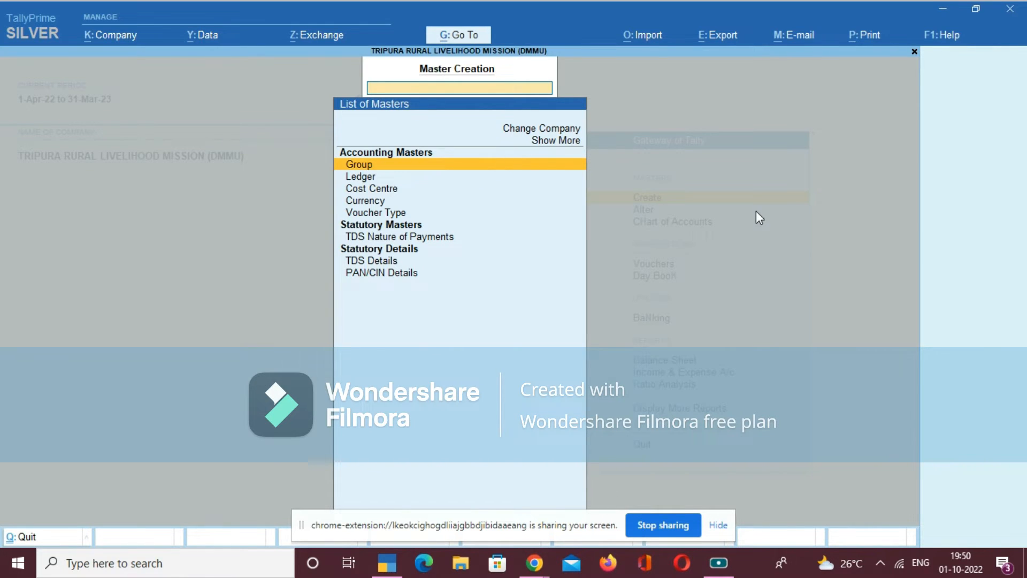
key(Down)
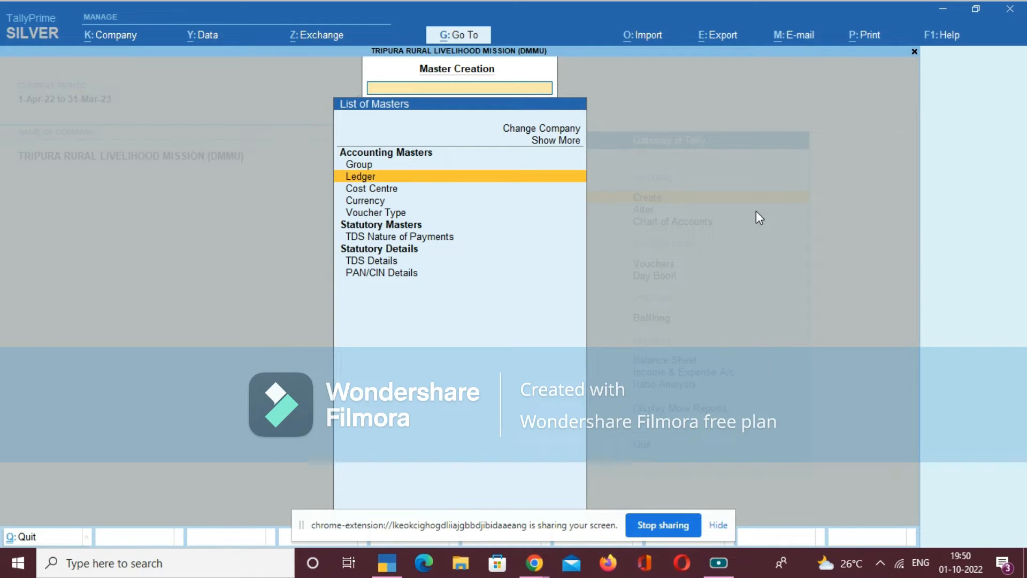
key(Down)
key(Down)
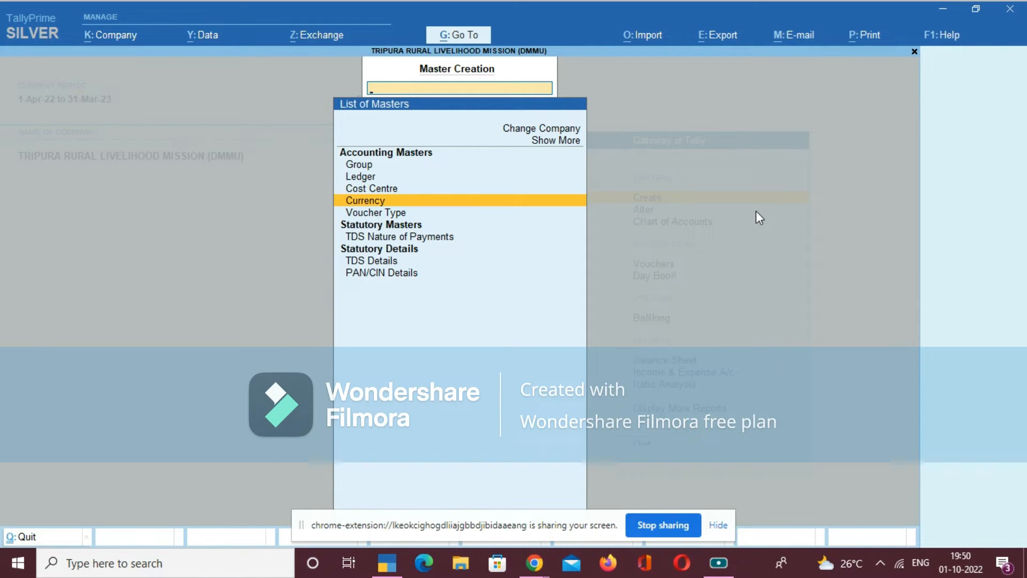
key(Down)
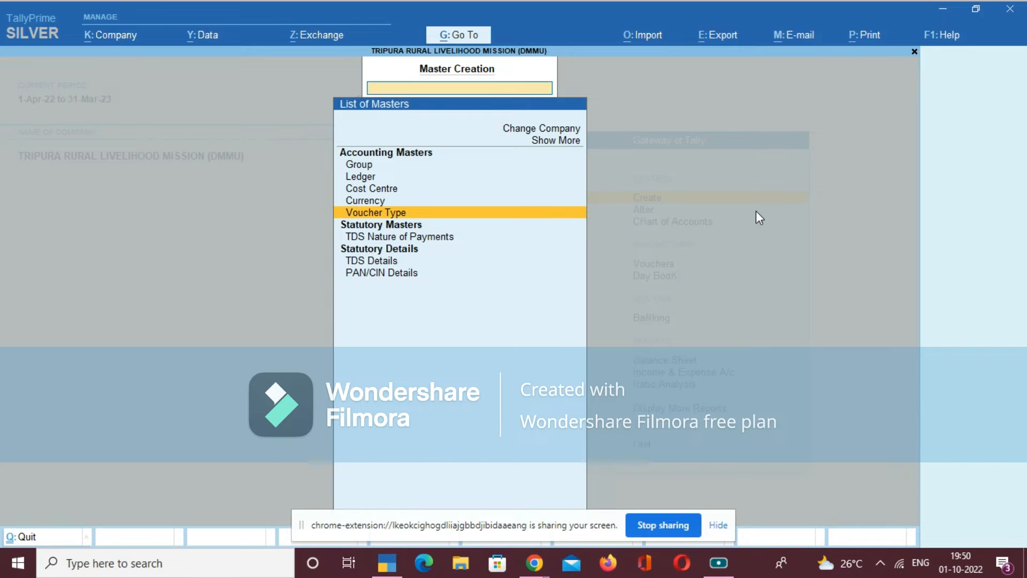
key(Up)
key(Up)
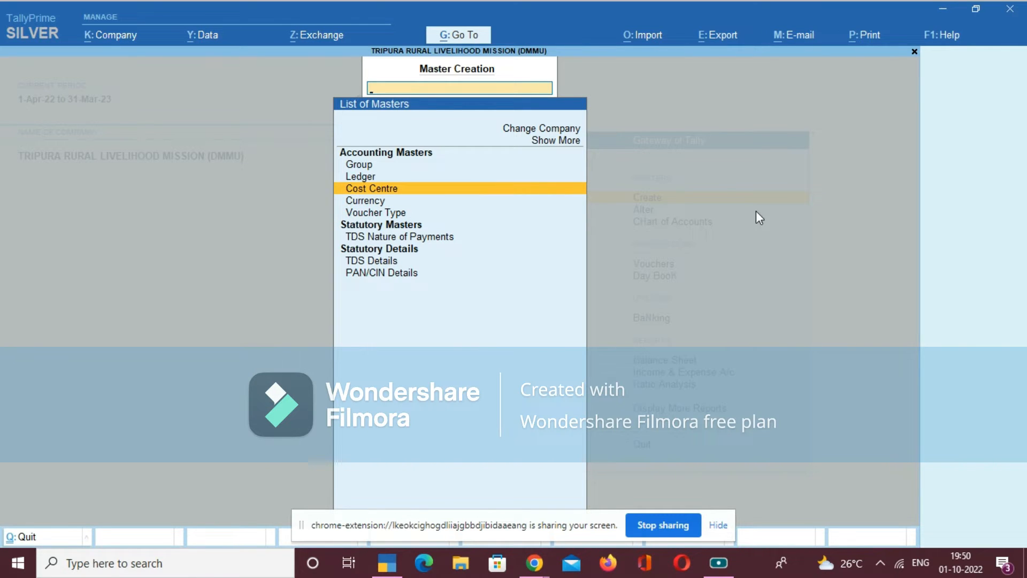
key(Up)
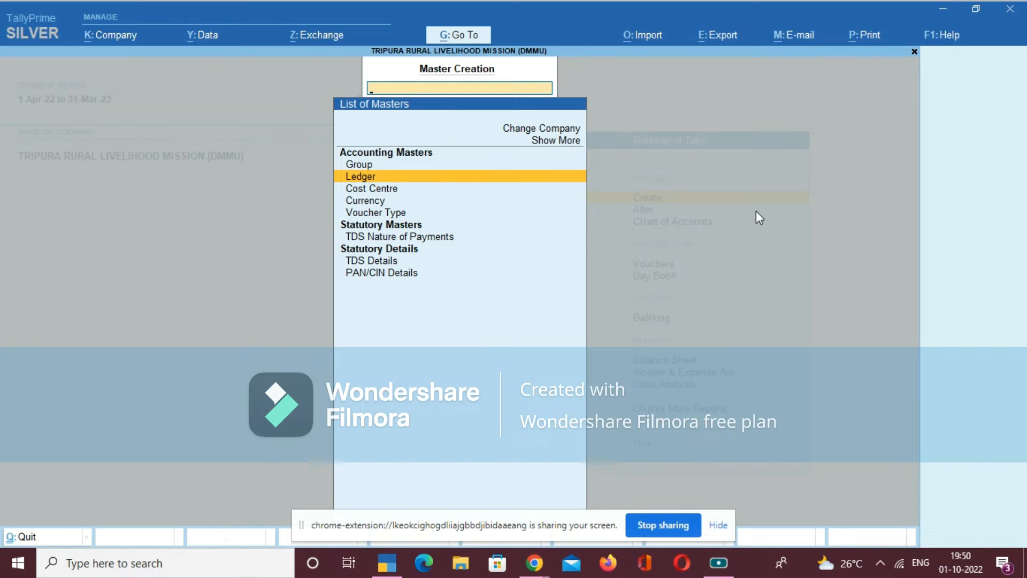
key(Return)
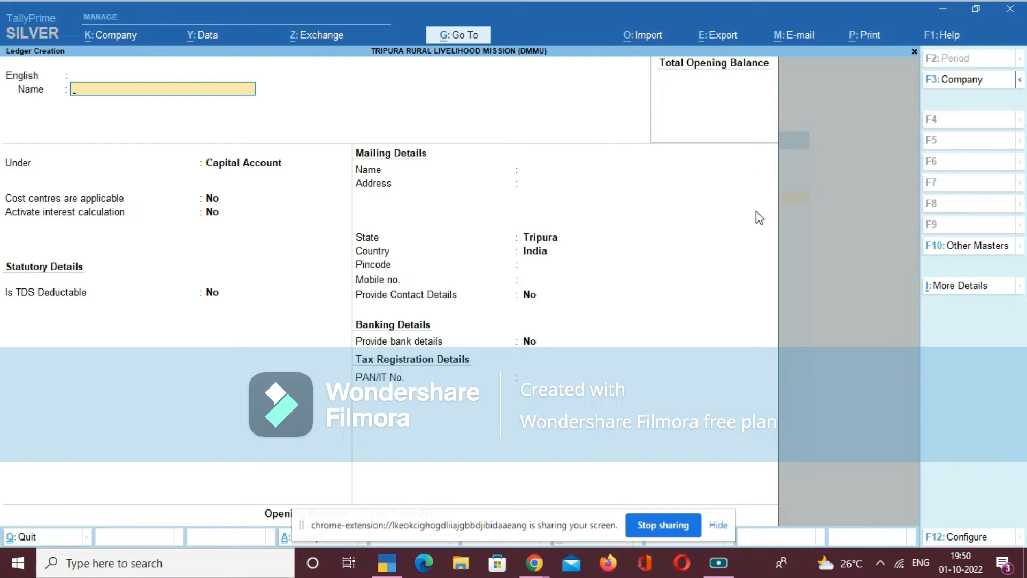
- Name the new ledger PUNJAB NATIONAL BANK-SNA
text(PUNJAB NATIONAL BANK)
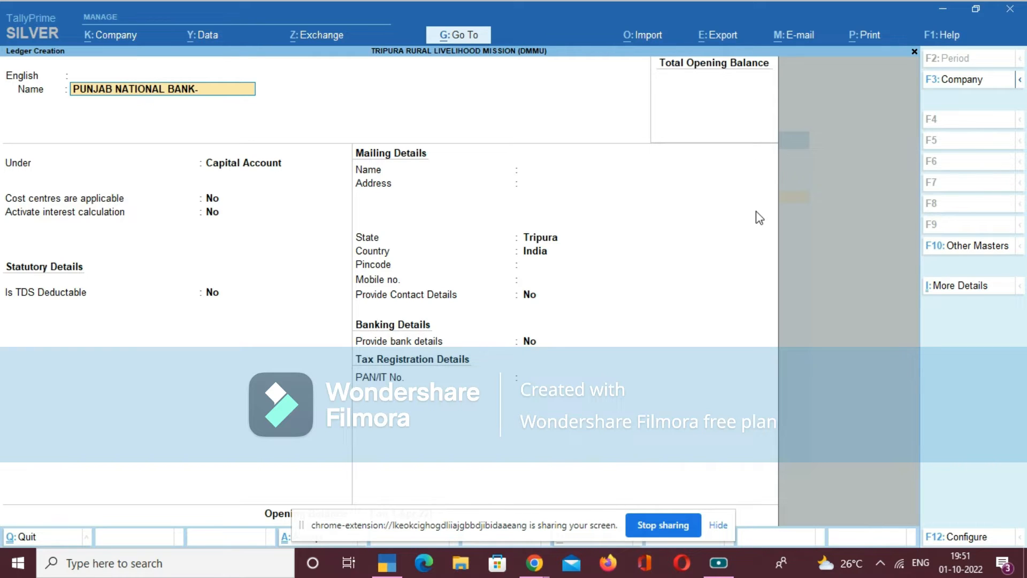
text(-SNA)
key(Return)
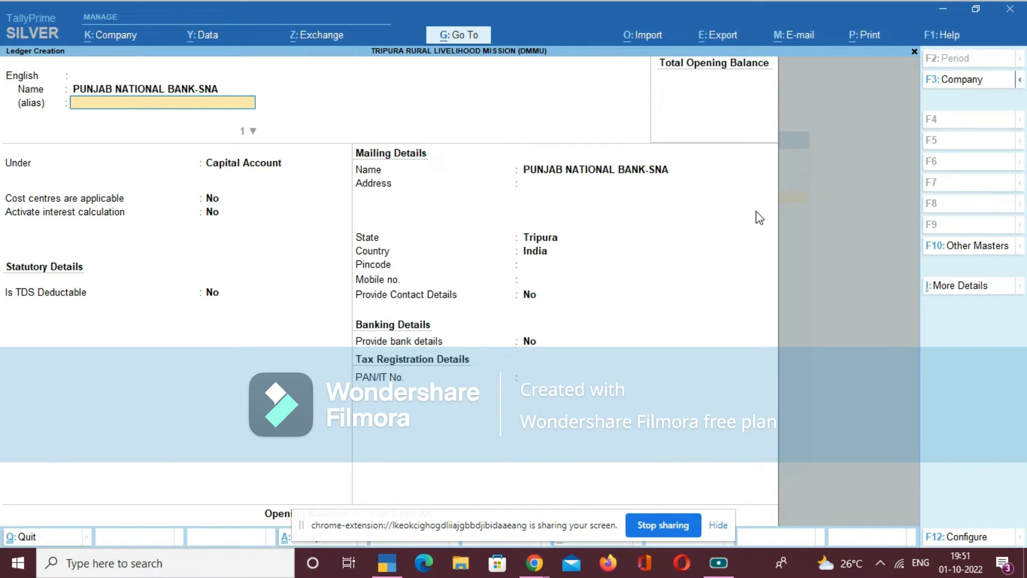
- Leave the alias blank and place the ledger under the Bank Accounts group
key(Return)
key(Return)
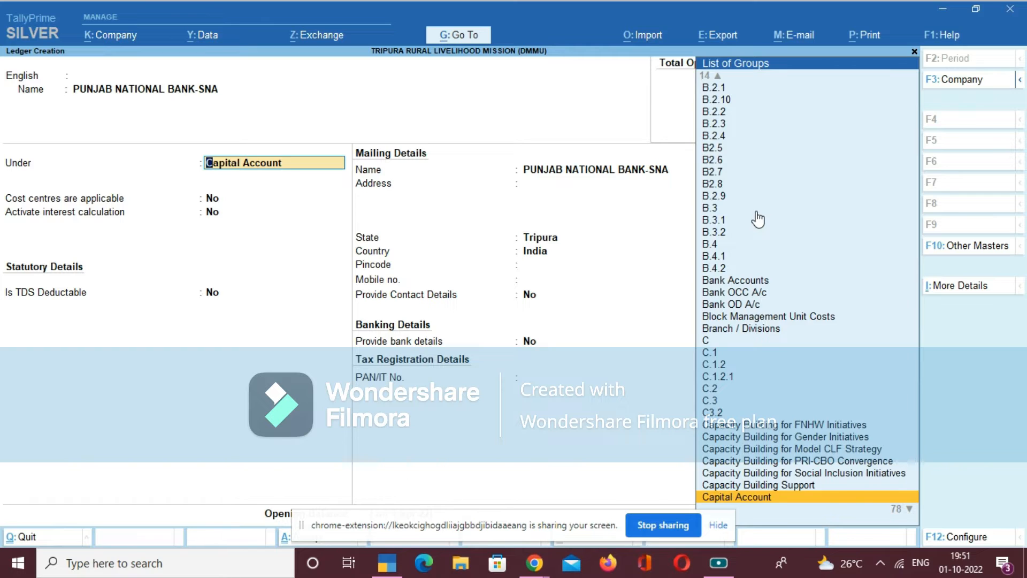
text(BAN)
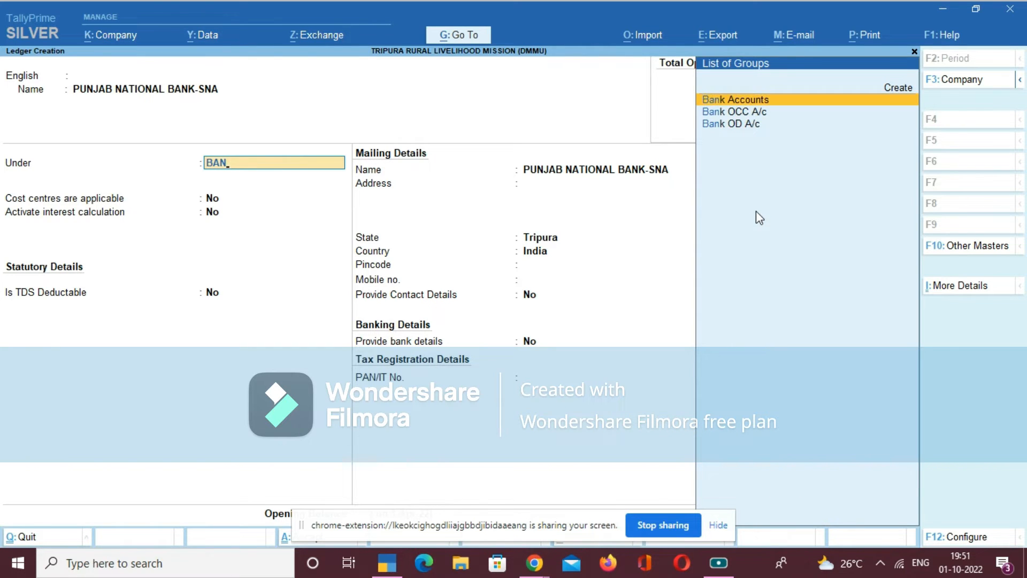
key(Return)
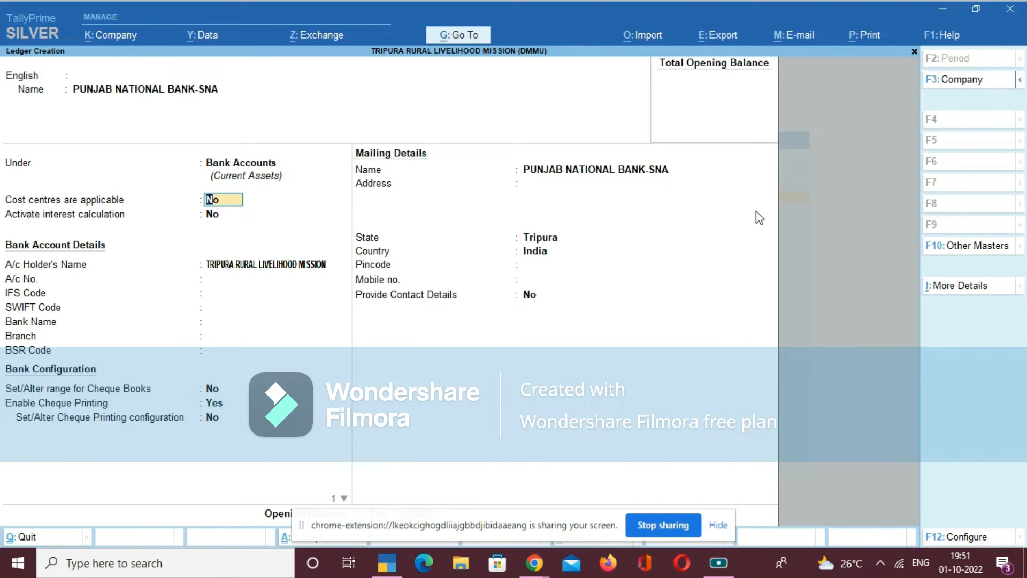
- Keep cost centres and interest calculation off, and enter the bank account number in the bank account details
key(Return)
key(Return)
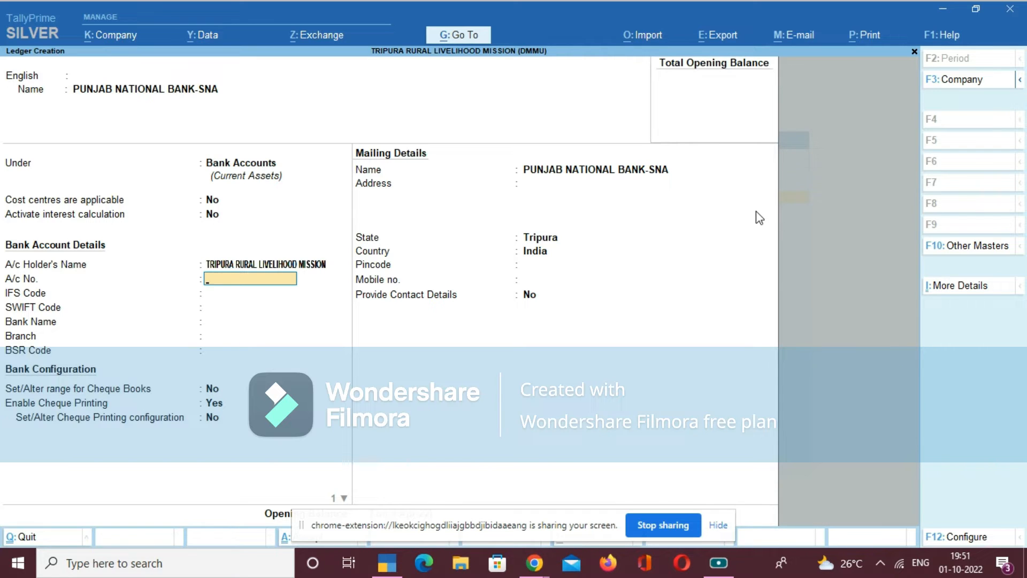
key(Return)
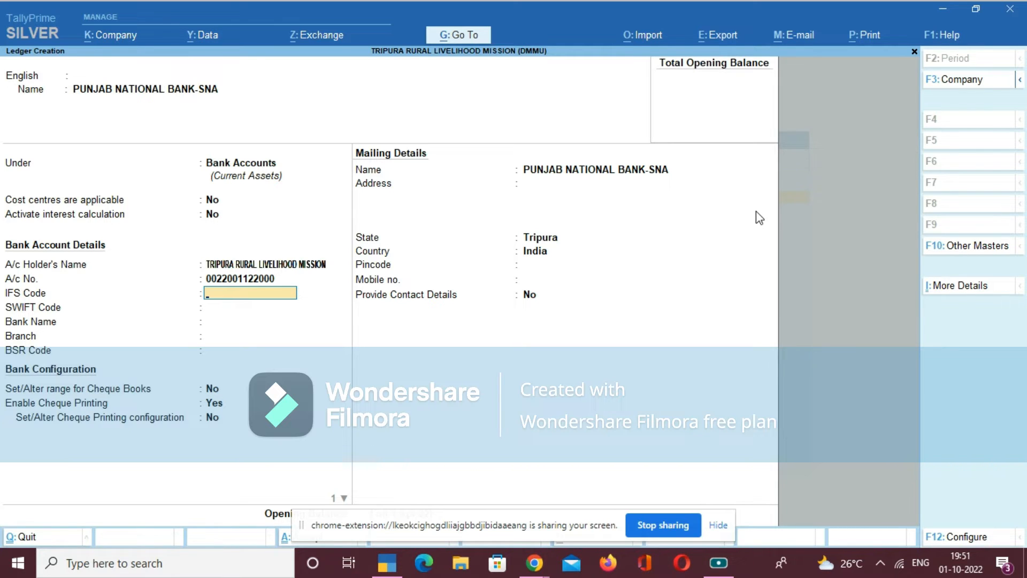
- Set the bank account's IFS code to PUNB123456
text(PUNJU)
key(BackSpace)
text(B123456)
key(Return)
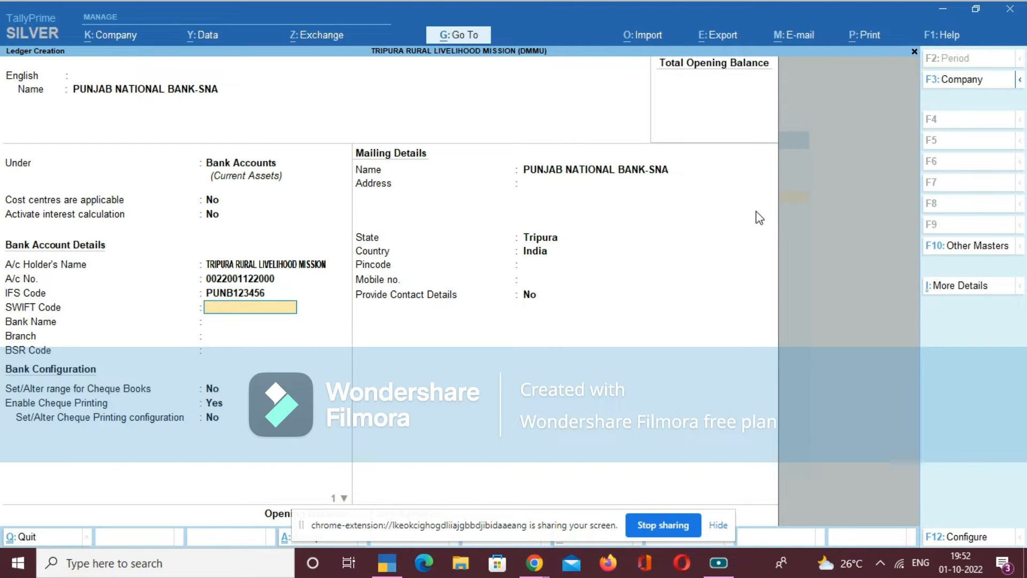
- Leave the SWIFT code and branch blank with bank name Not Applicable, and set Enable Cheque Printing to No
key(Return)
key(Return)
key(Return)
key(Return)
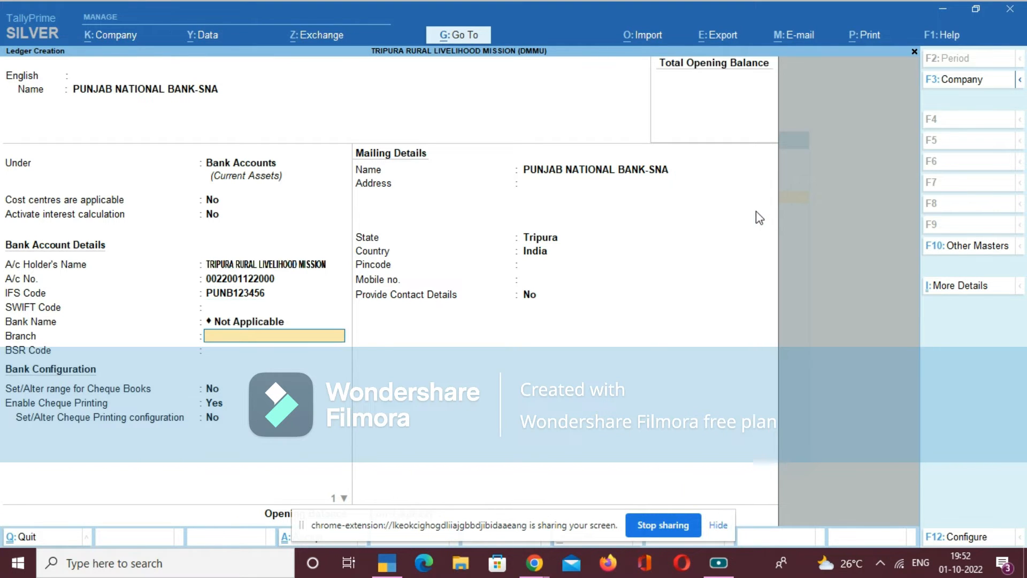
key(Return)
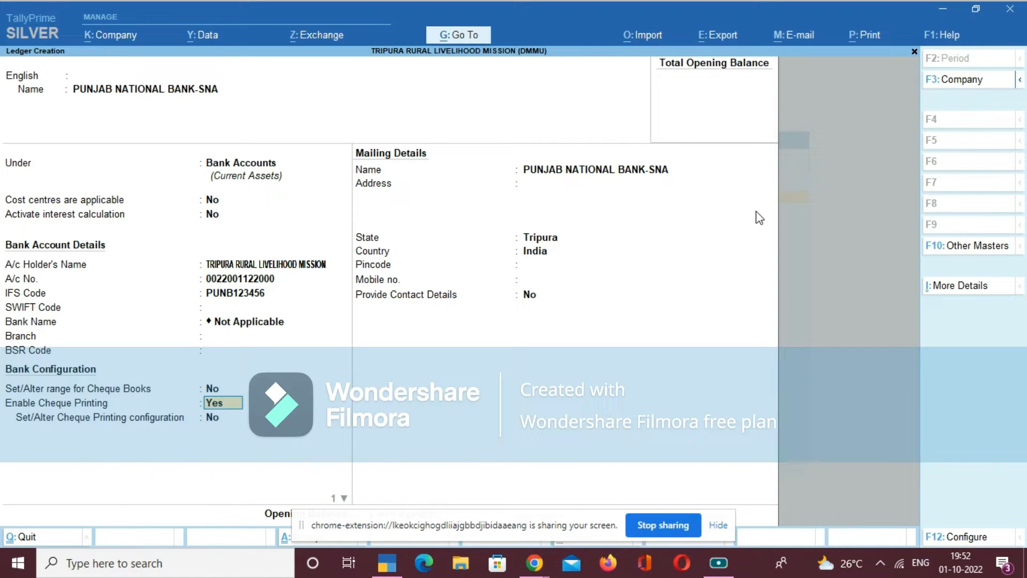
text(N)
key(Return)
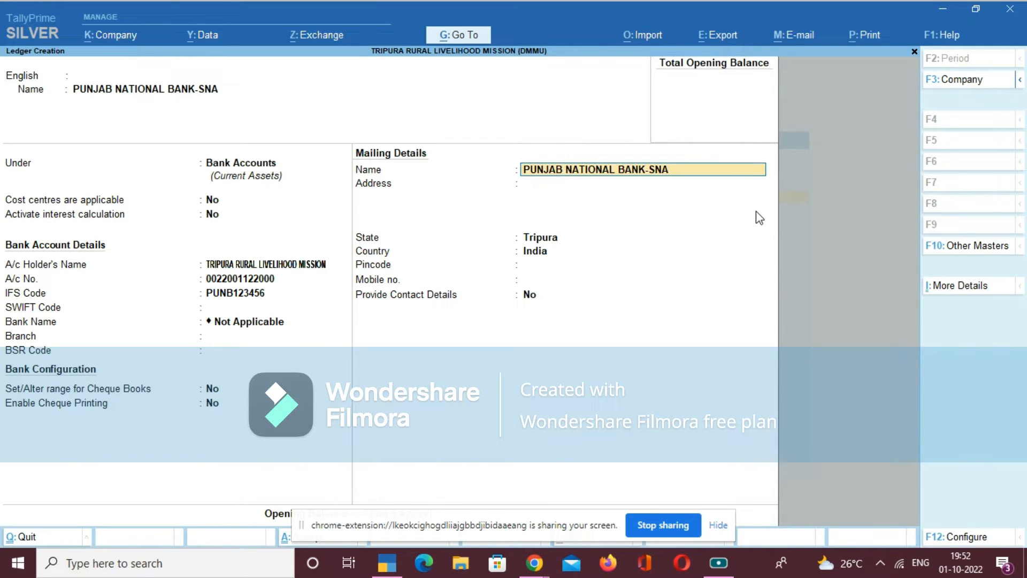
- Keep the default mailing details with Tripura as the state, and leave the ledger's opening balance blank
key(Return)
key(Return)
key(Return)
key(Return)
key(Return)
key(Return)
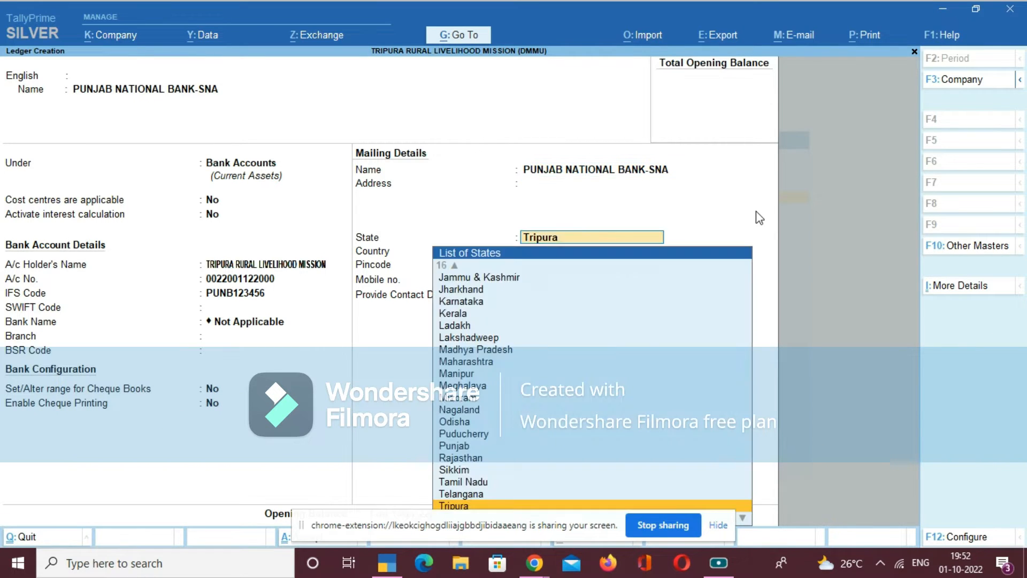
key(Return)
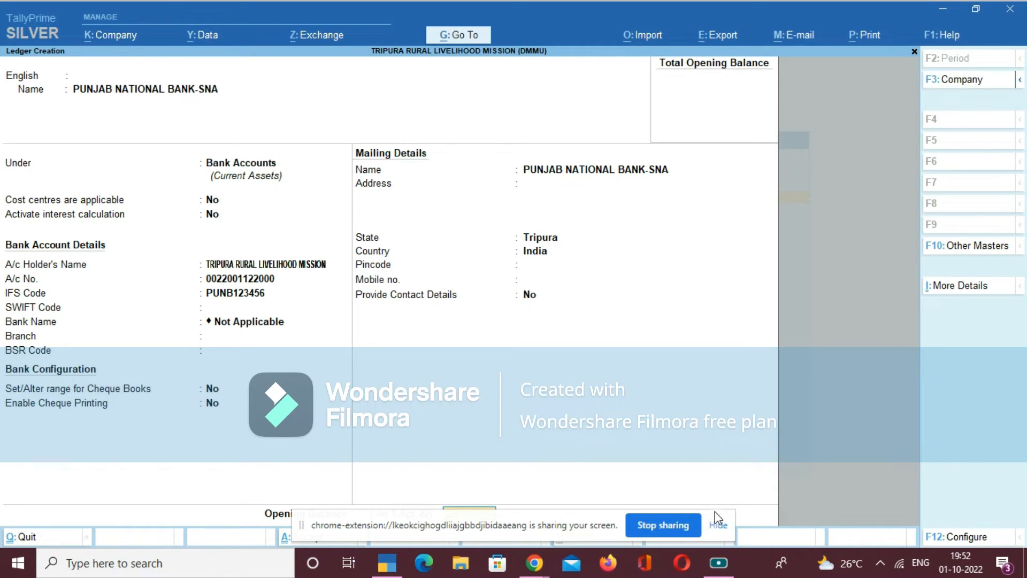
click(718, 525)
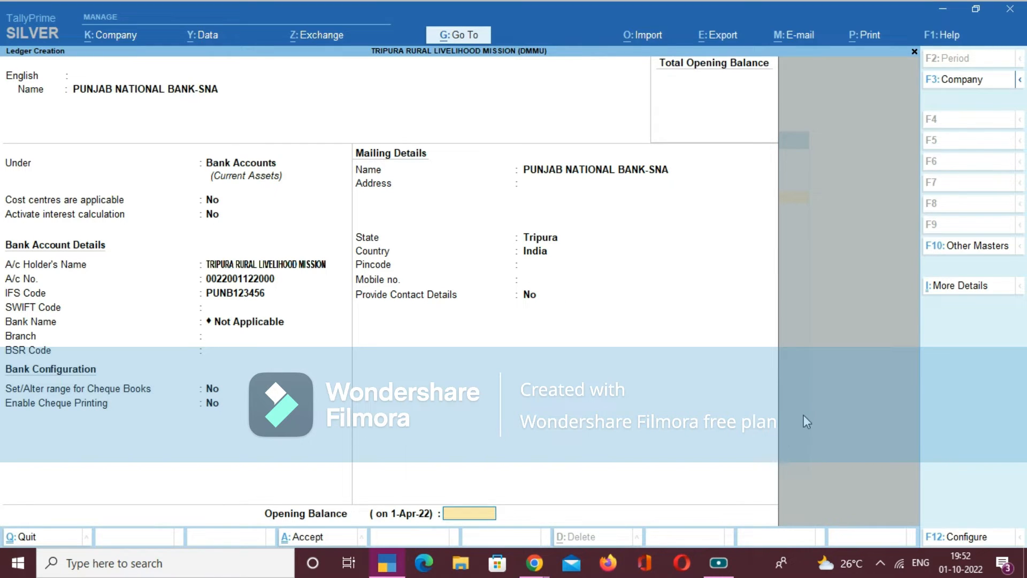
key(Return)
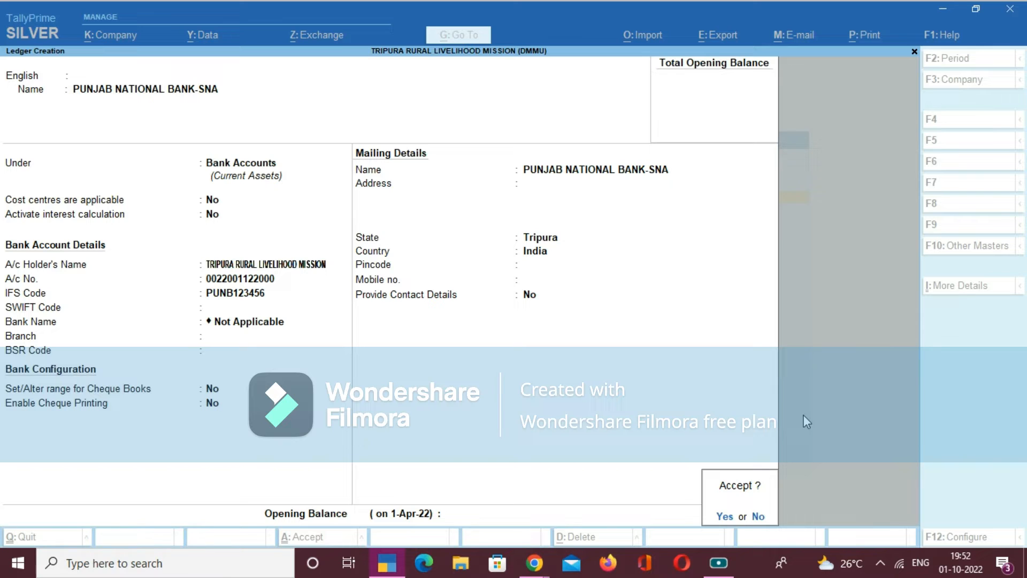
- Discard the unsaved bank ledger and return to the Gateway of Tally
key(Escape)
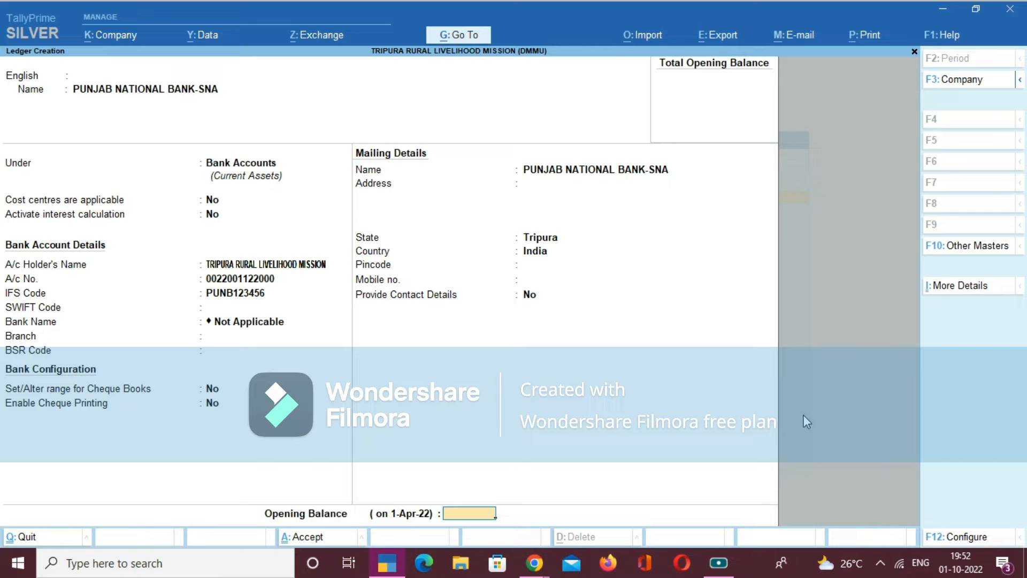
key(Return)
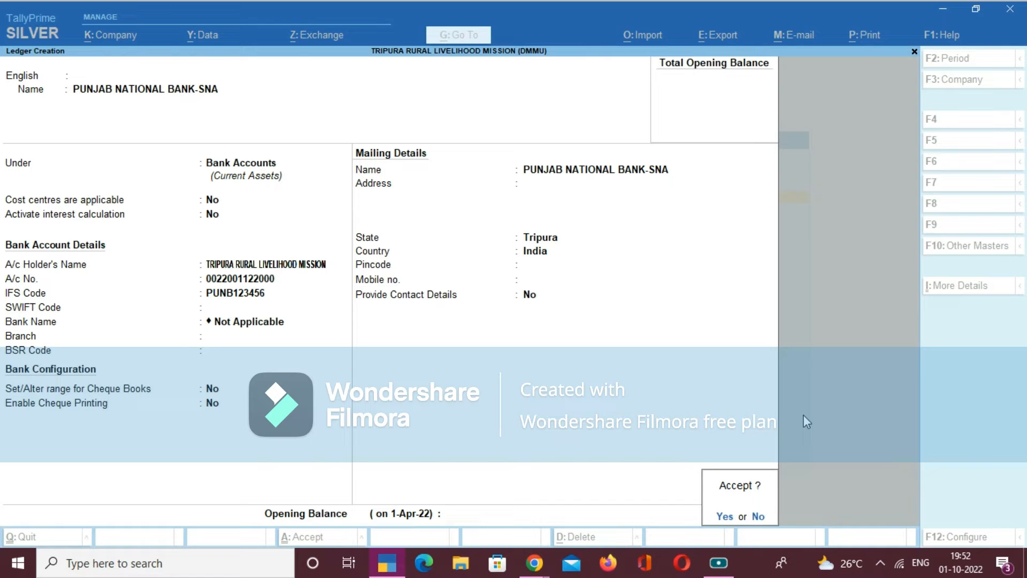
key(Escape)
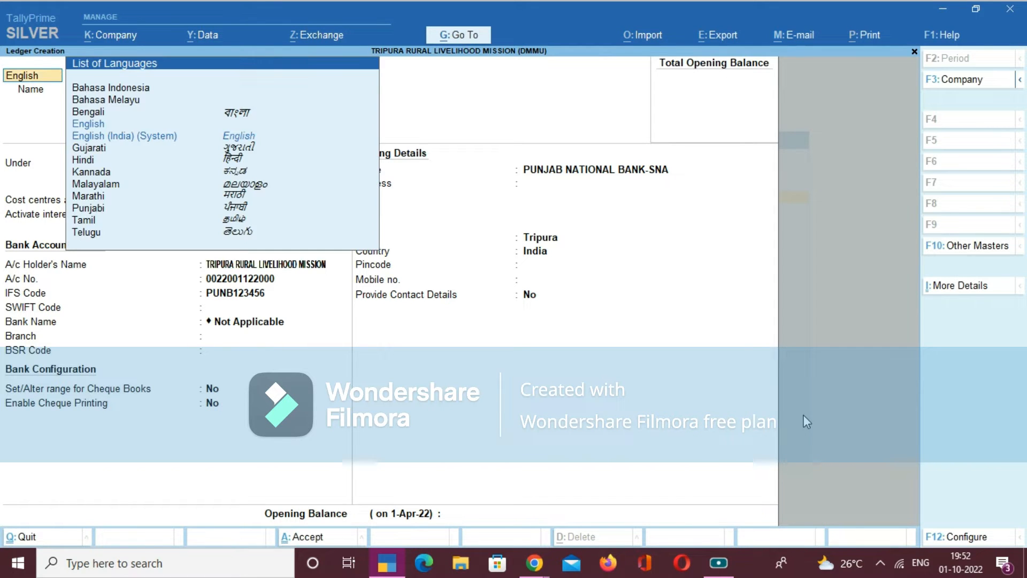
key(Escape)
key(y)
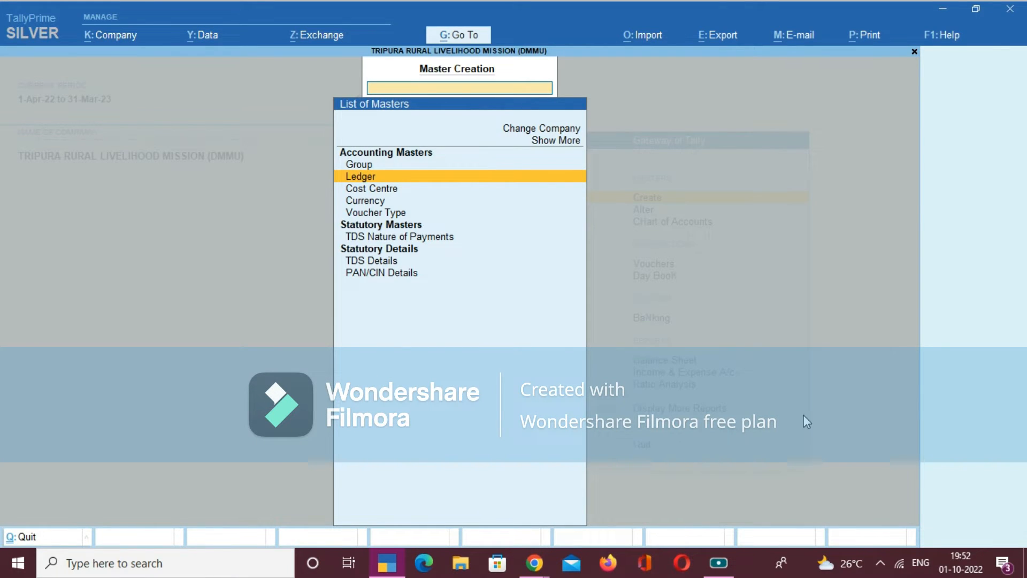
key(Escape)
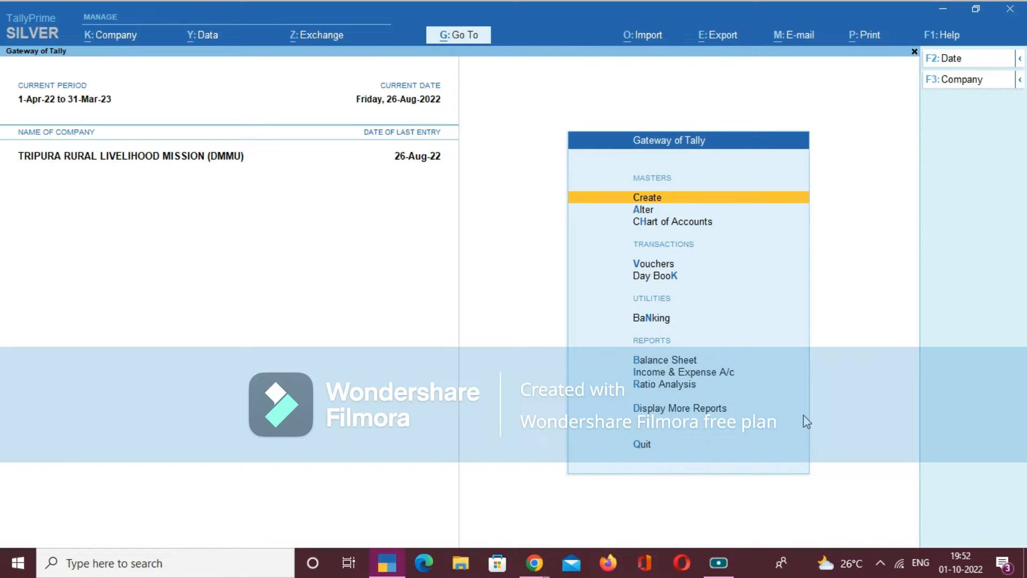
- Open voucher entry from the Gateway of Tally to start a new Payment voucher
key(Down)
key(Down)
key(Down)
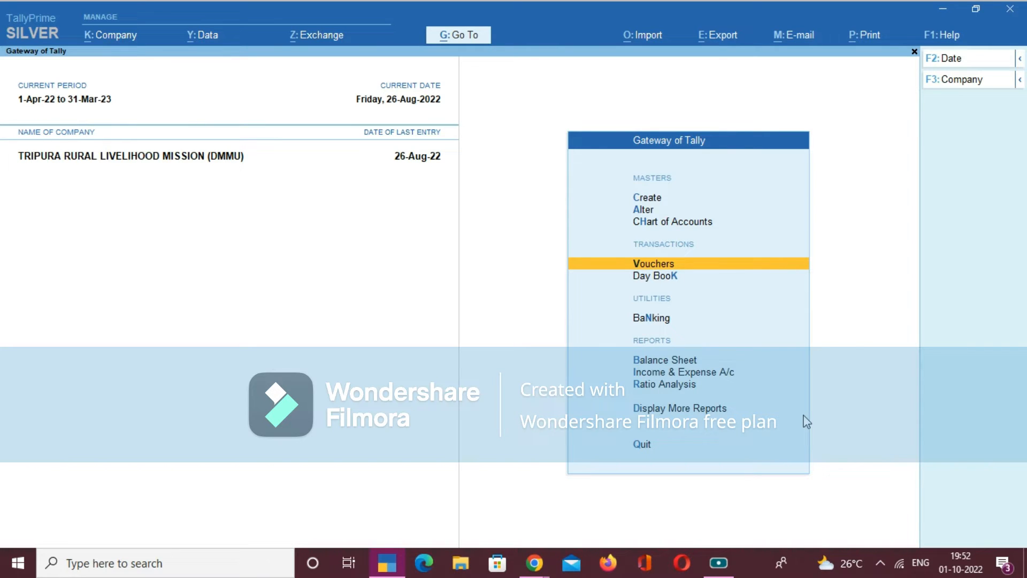
key(Return)
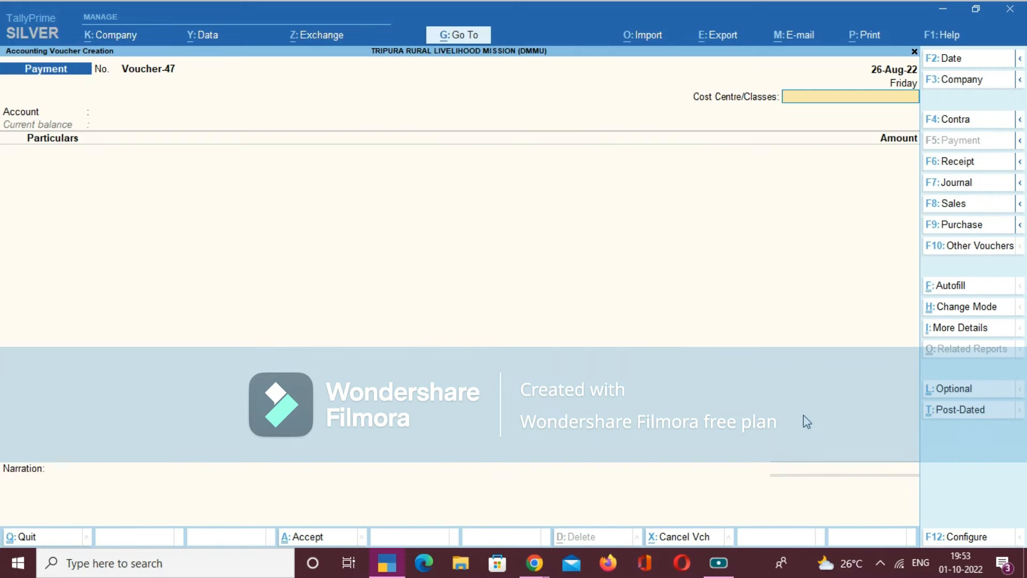
click(950, 60)
key(BackSpace)
key(Escape)
click(936, 62)
key(BackSpace)
key(Escape)
- View the voucher entry screens for Contra, Payment and Receipt in turn
click(951, 121)
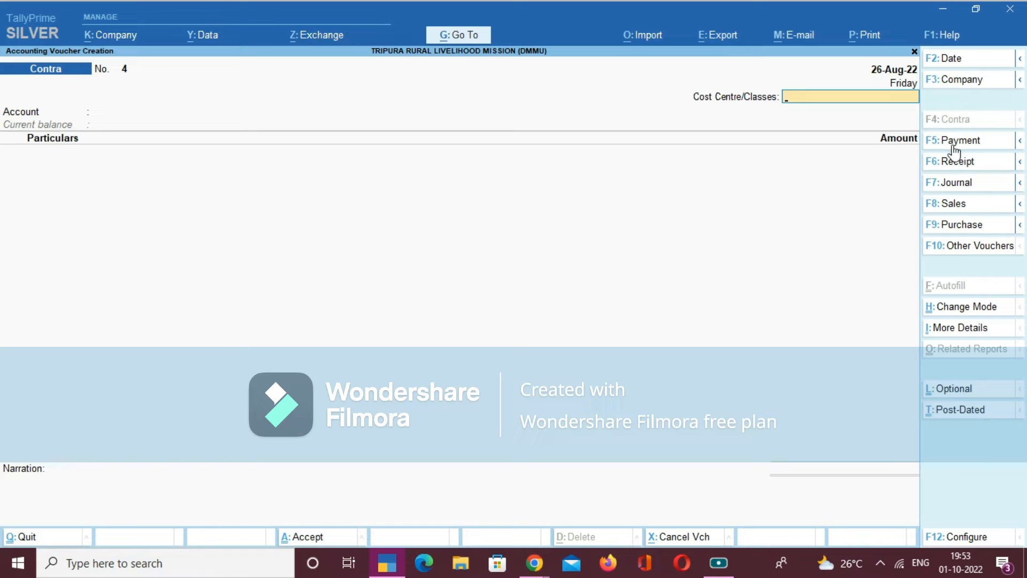
click(953, 145)
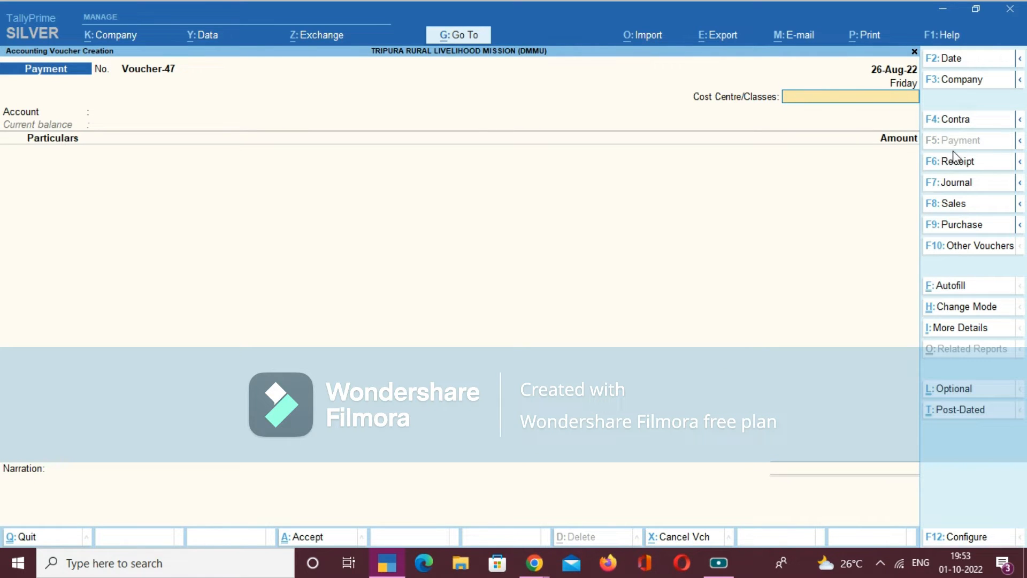
click(957, 167)
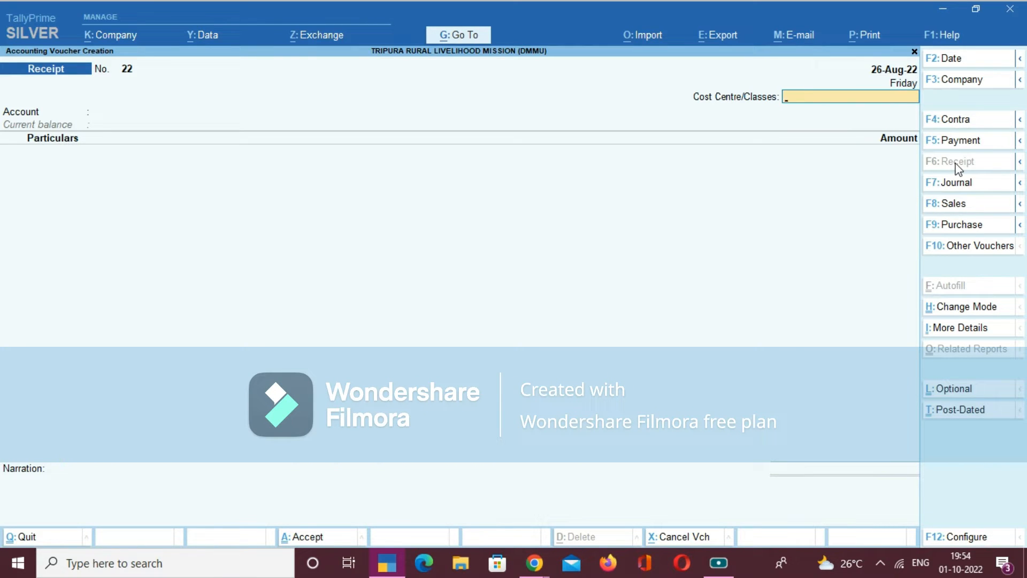
click(718, 562)
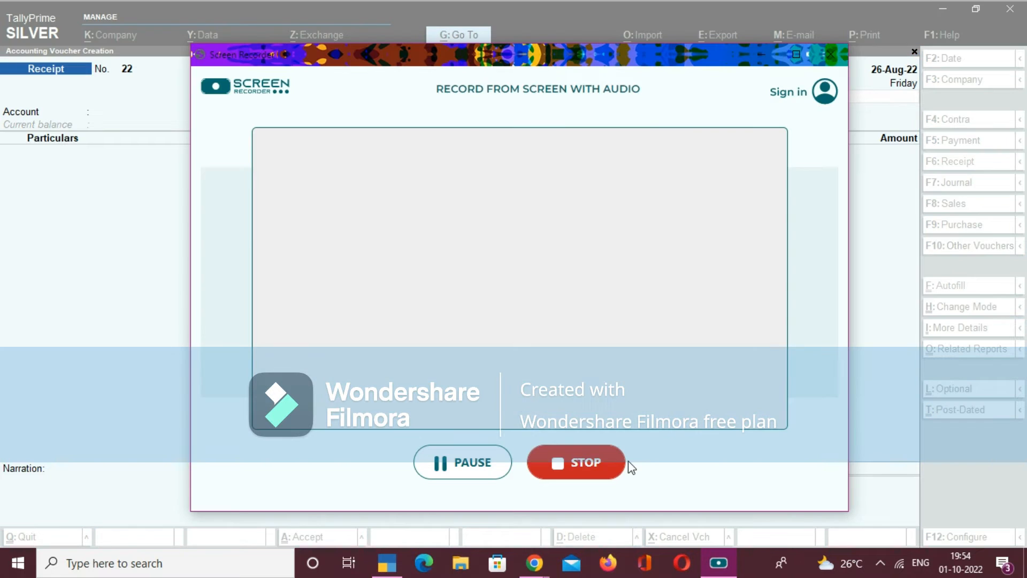
click(481, 468)
click(481, 468)
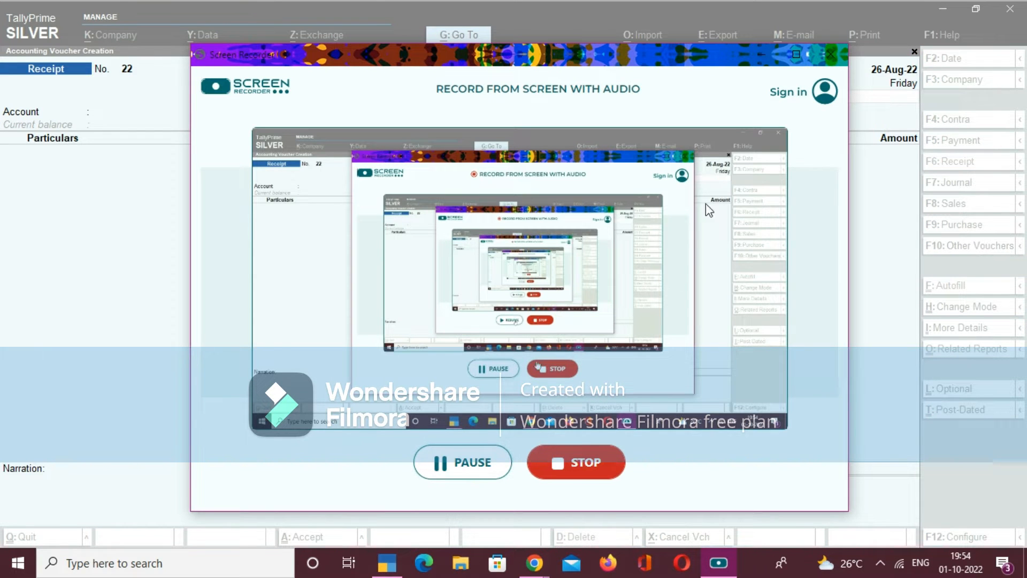
click(762, 56)
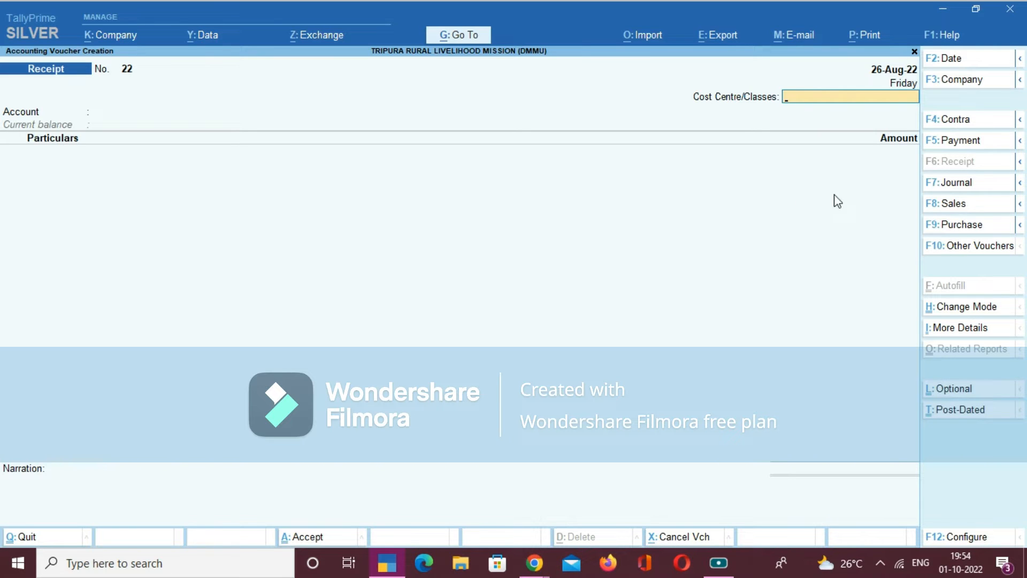
- Switch voucher entry back to Payment and accept Not Applicable for Cost Centre/Classes
click(951, 145)
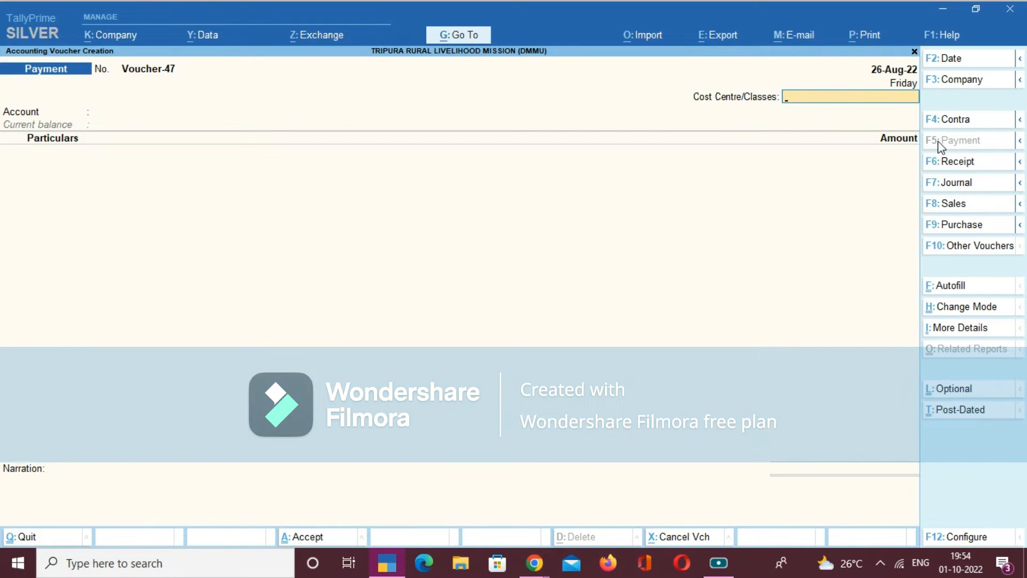
key(Return)
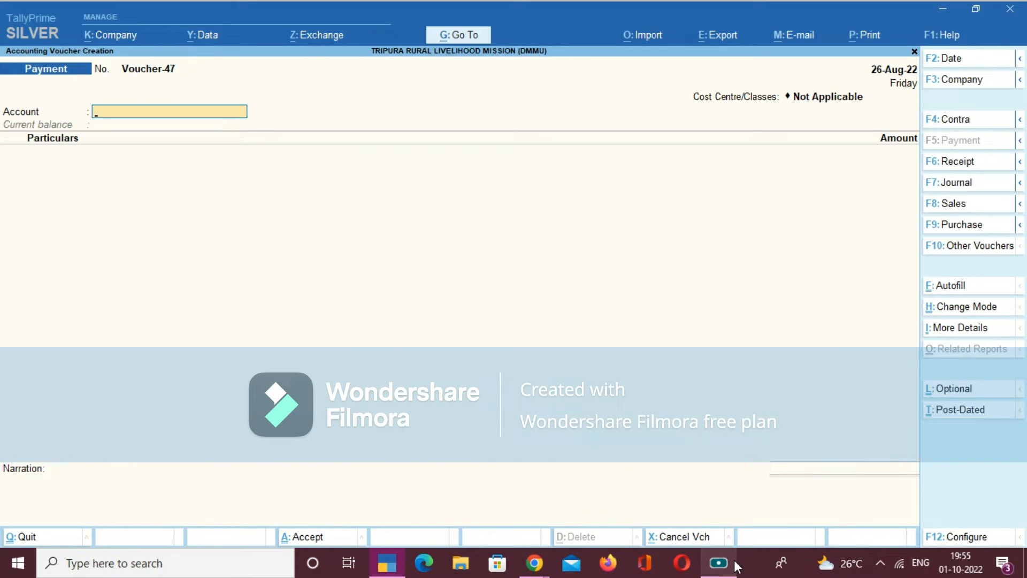
click(719, 563)
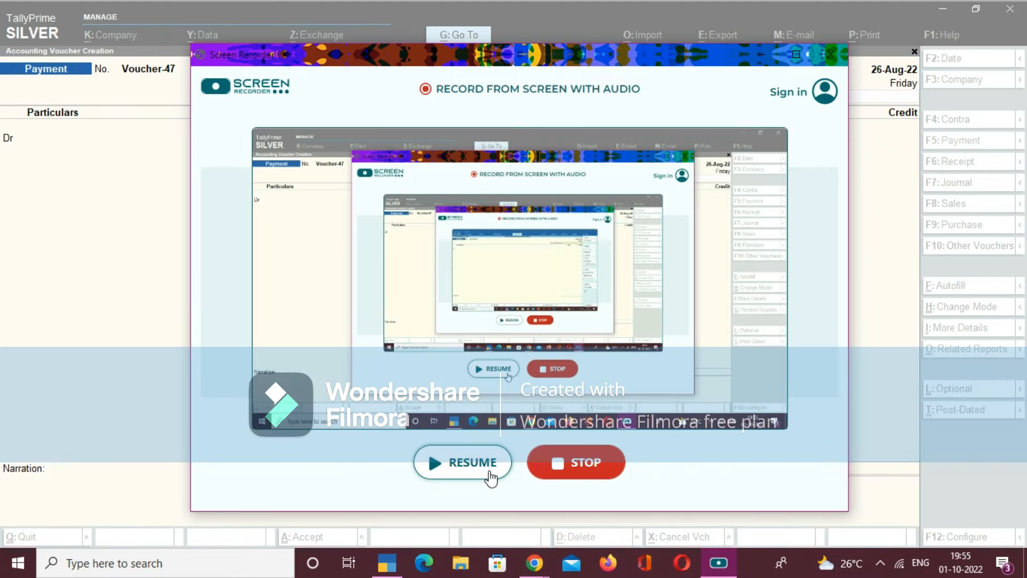
click(490, 472)
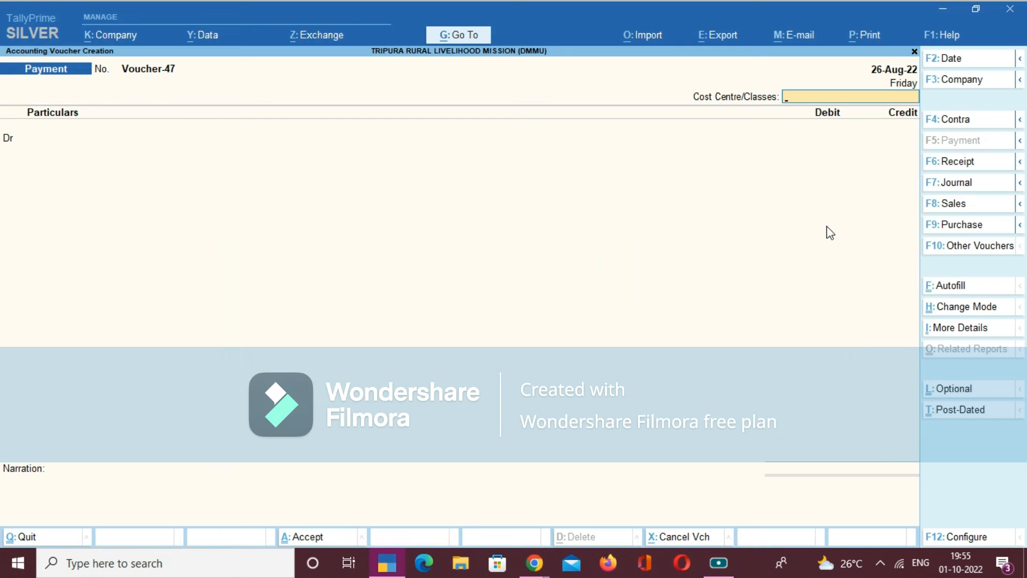
- Keep Cost Centre/Classes as Not Applicable and choose Consultants, Resource Persons, etc. as the debit ledger, using code B1.2.3
key(Return)
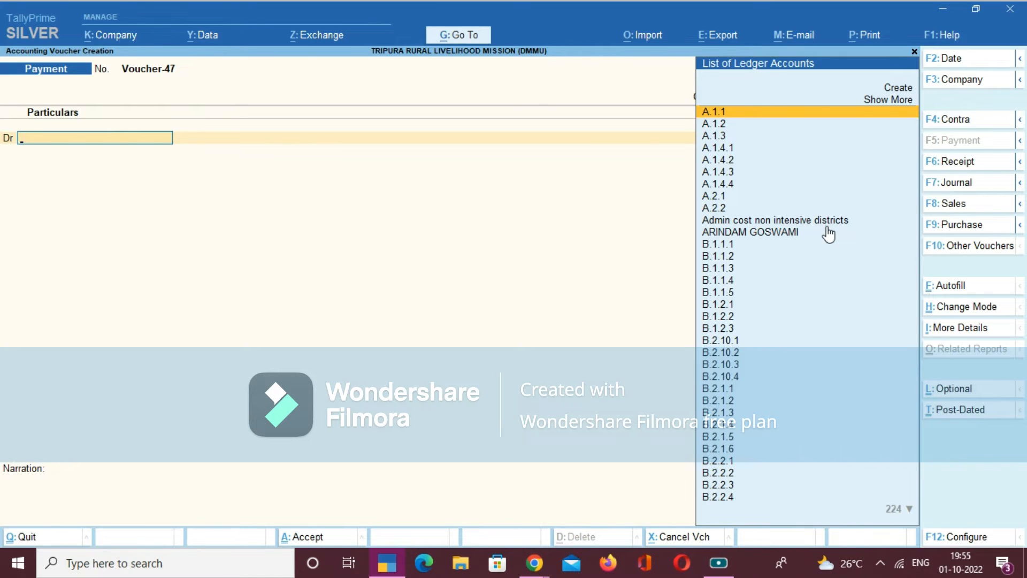
text(B1)
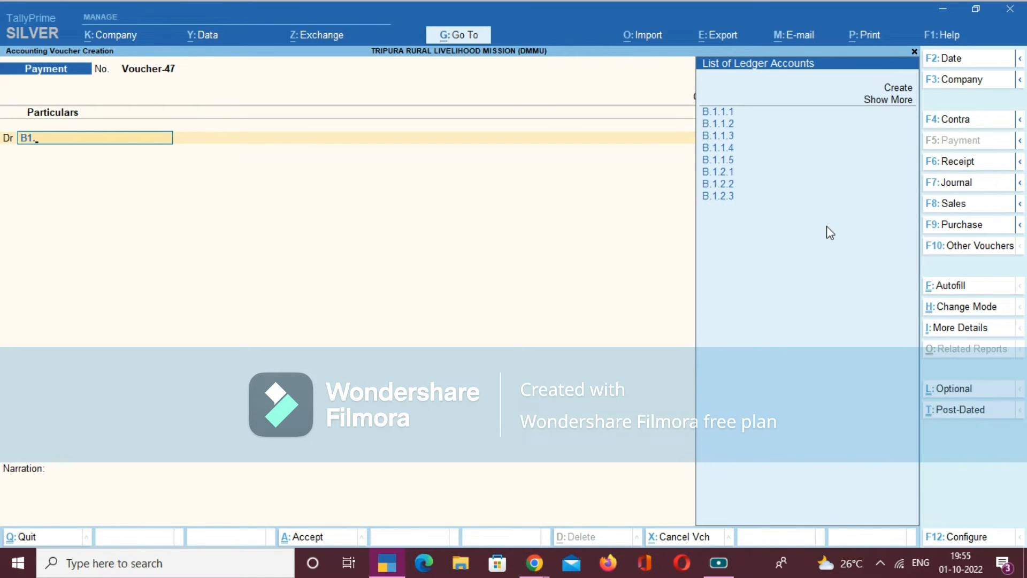
text(.)
text(2)
text(.)
text(1)
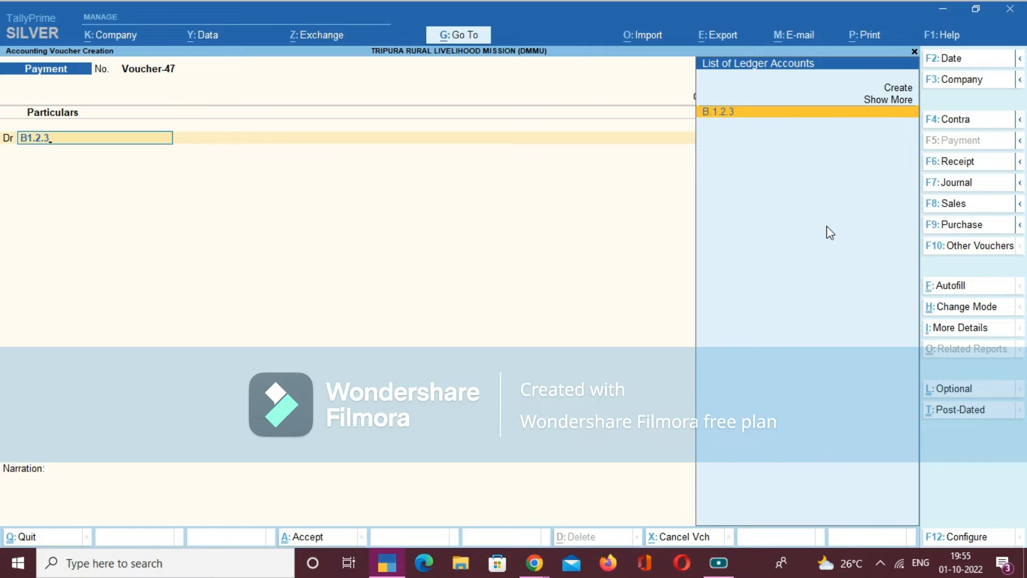
key(Return)
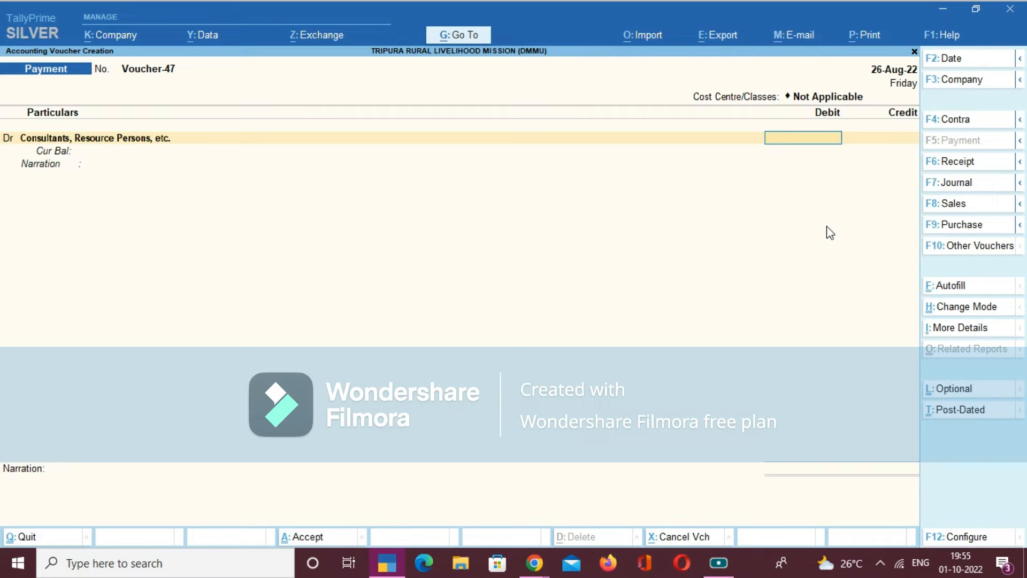
- Set the debit amount to 1,02,530 and leave the narration of the debit line blank
text(1,)
text(02,)
text(530)
key(Return)
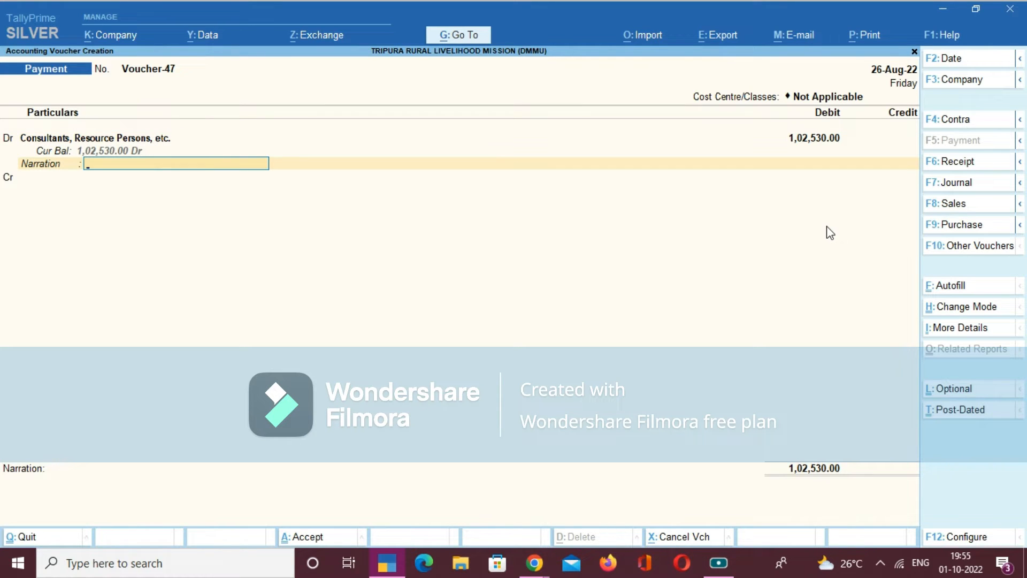
key(Return)
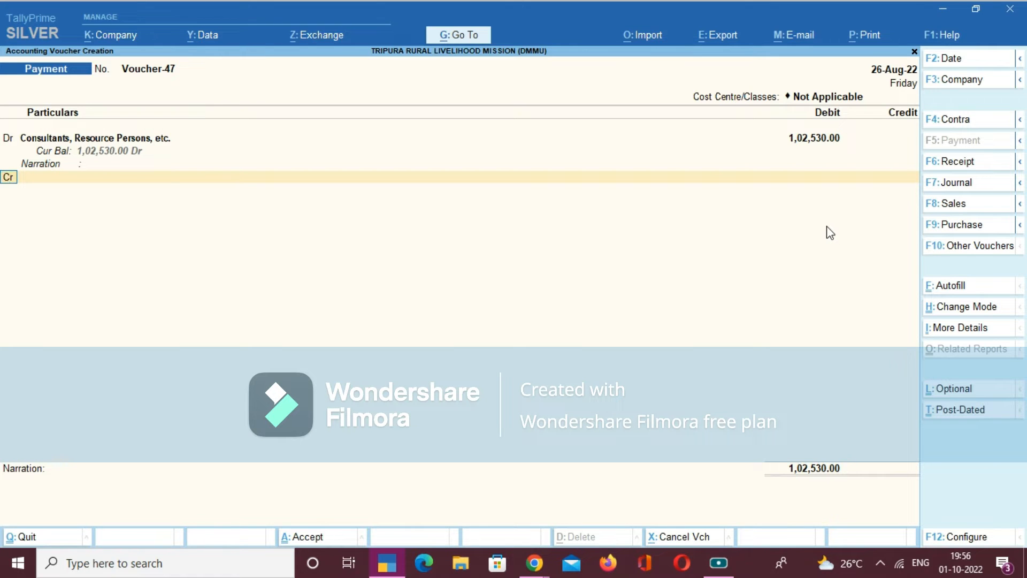
- Credit the BANK- SNA FUND ledger with 1,02,530.00
key(Return)
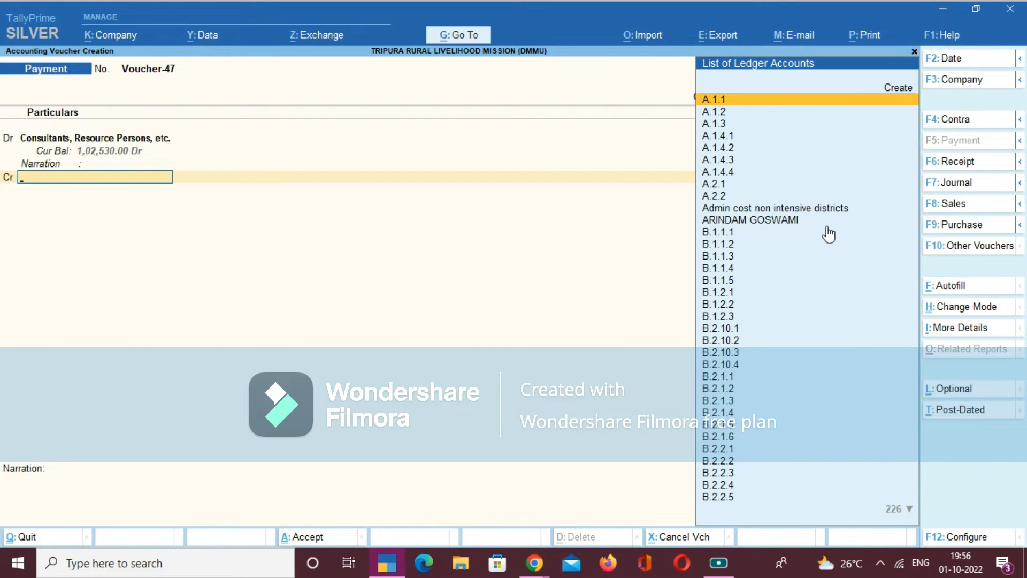
text(BANK)
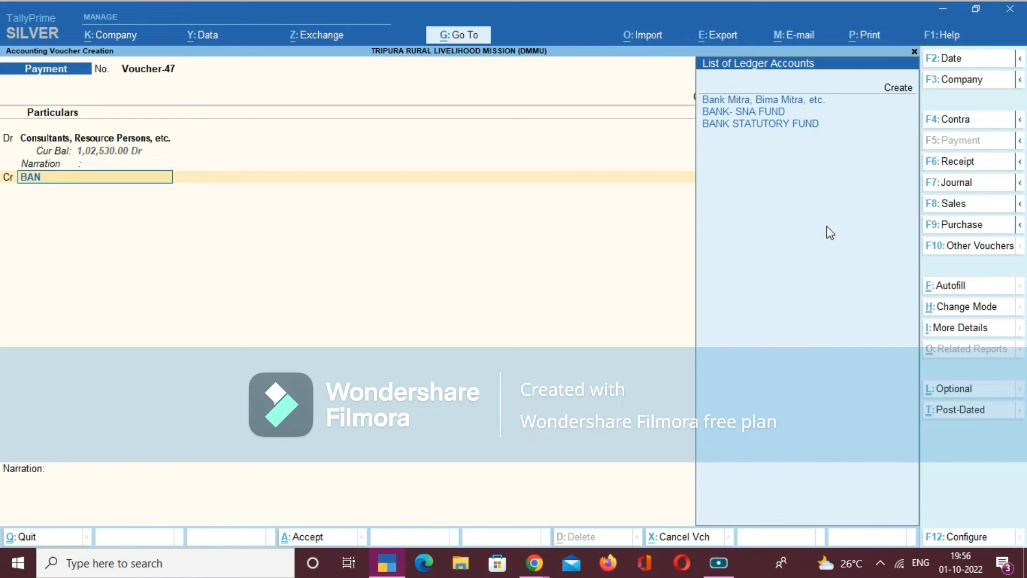
key(Down)
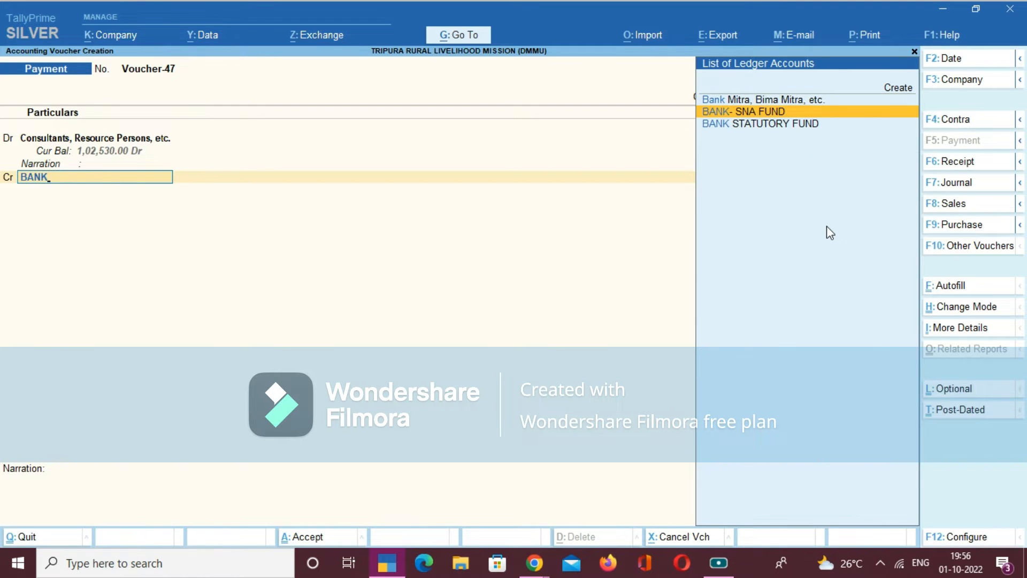
key(Return)
key(BackSpace)
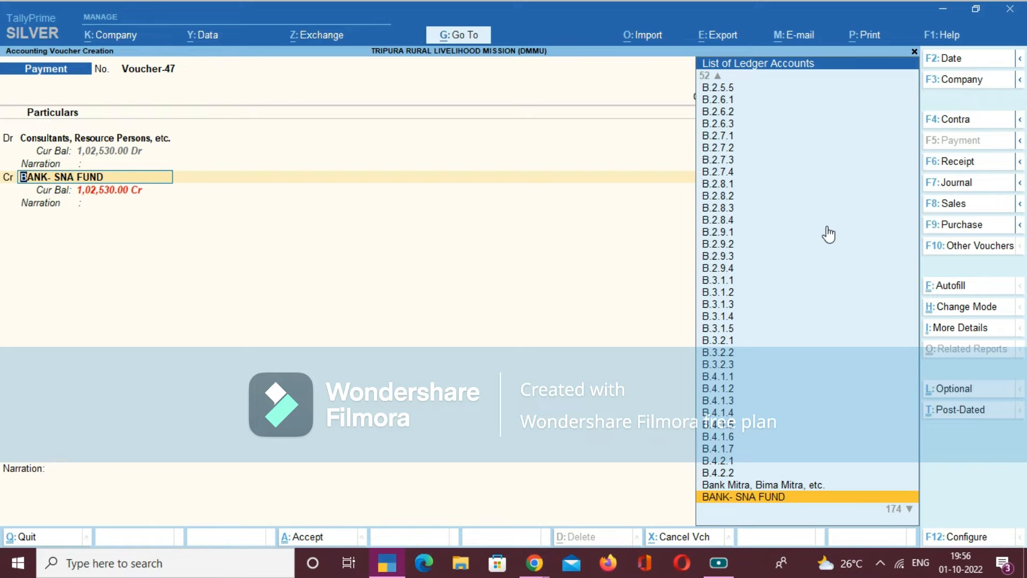
key(Return)
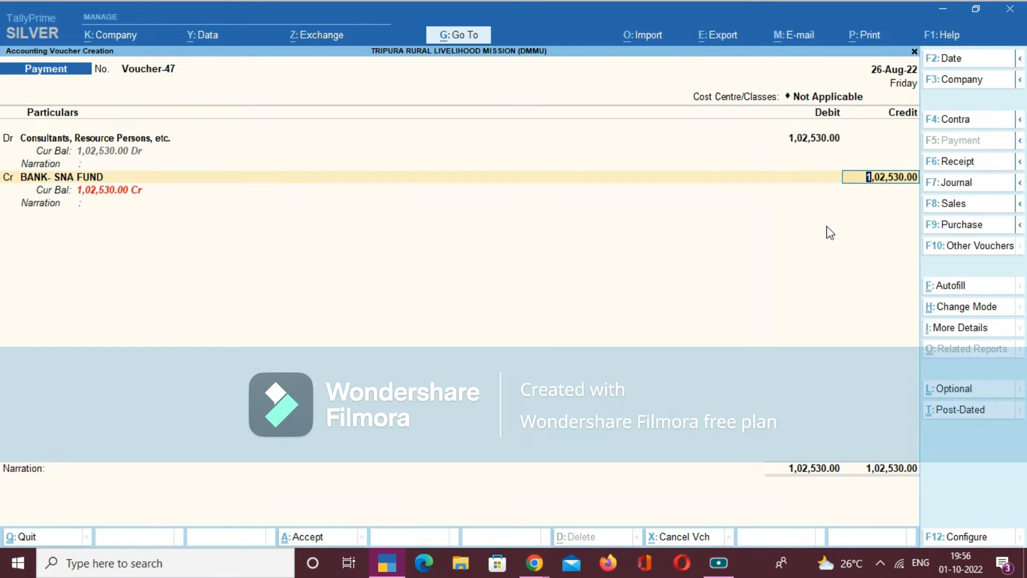
key(Return)
key(Return)
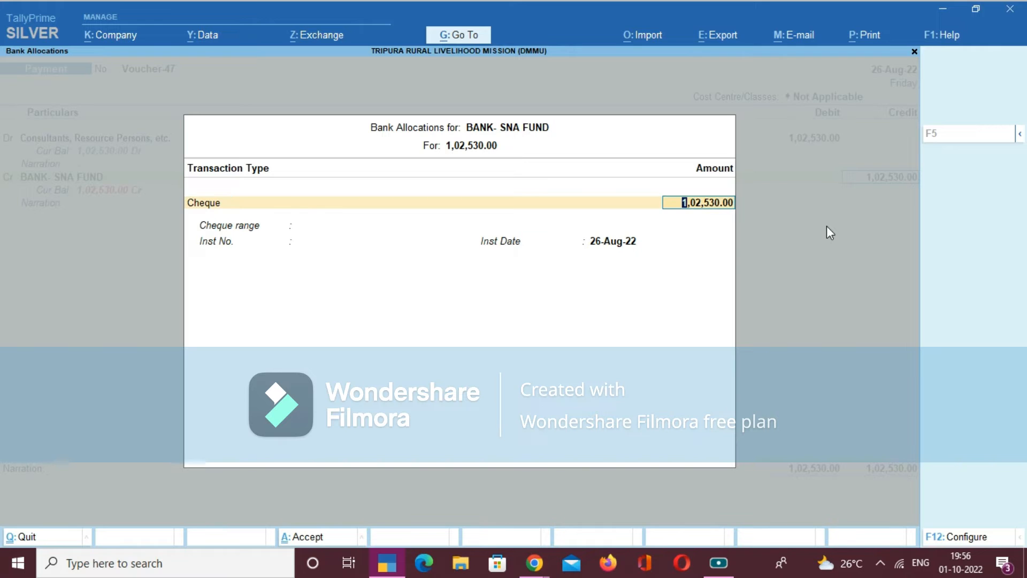
- Allocate the bank amount as an e-Fund Transfer with account number and IFS code blank and bank name Not Applicable
key(shift+Tab)
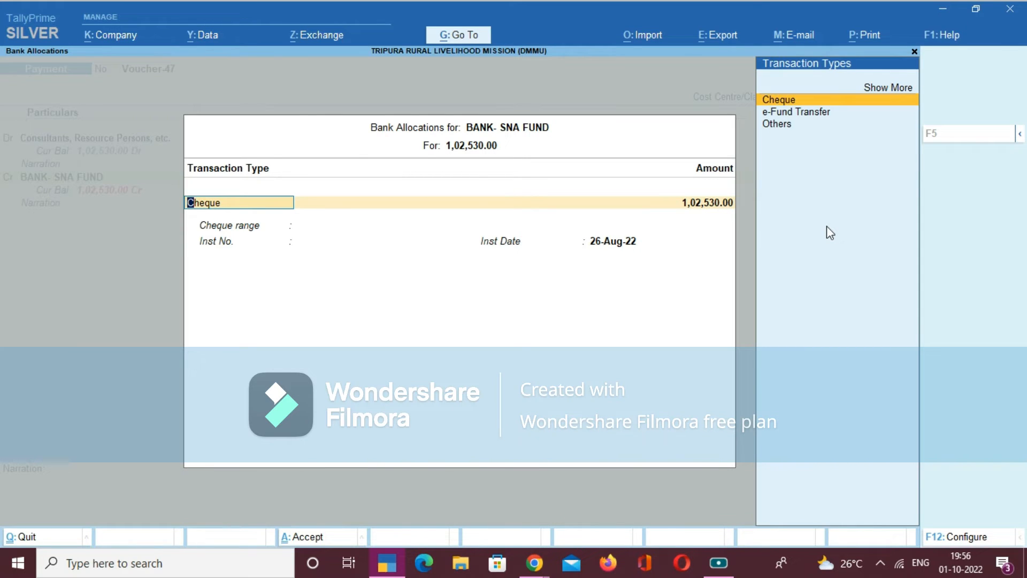
key(Down)
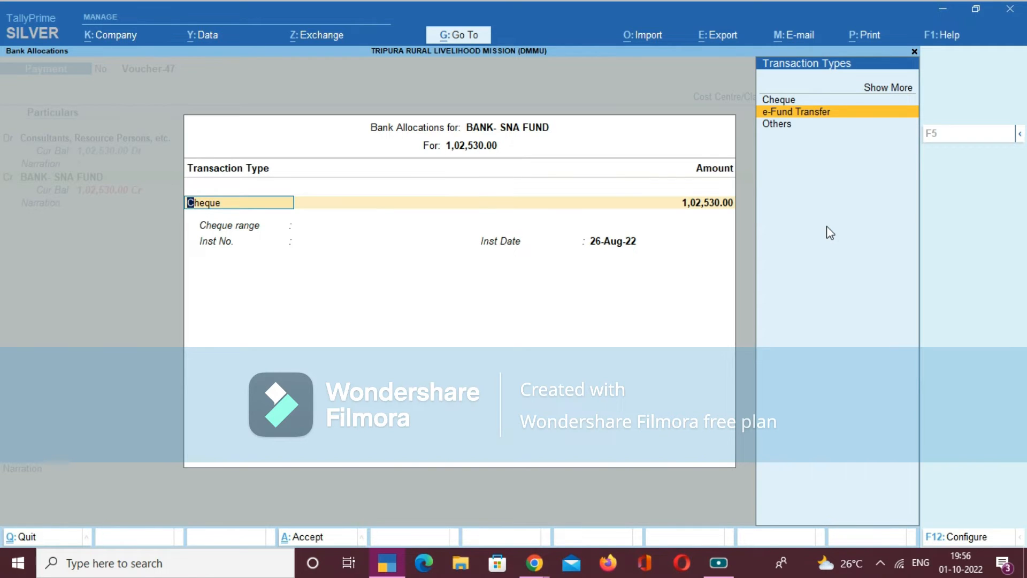
key(Return)
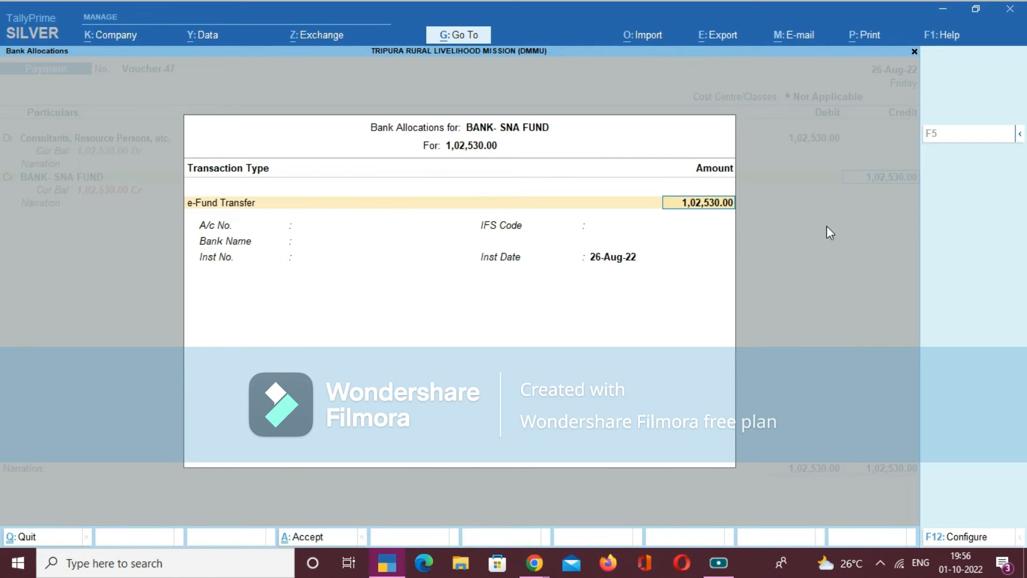
key(Return)
key(Return)
key(Return)
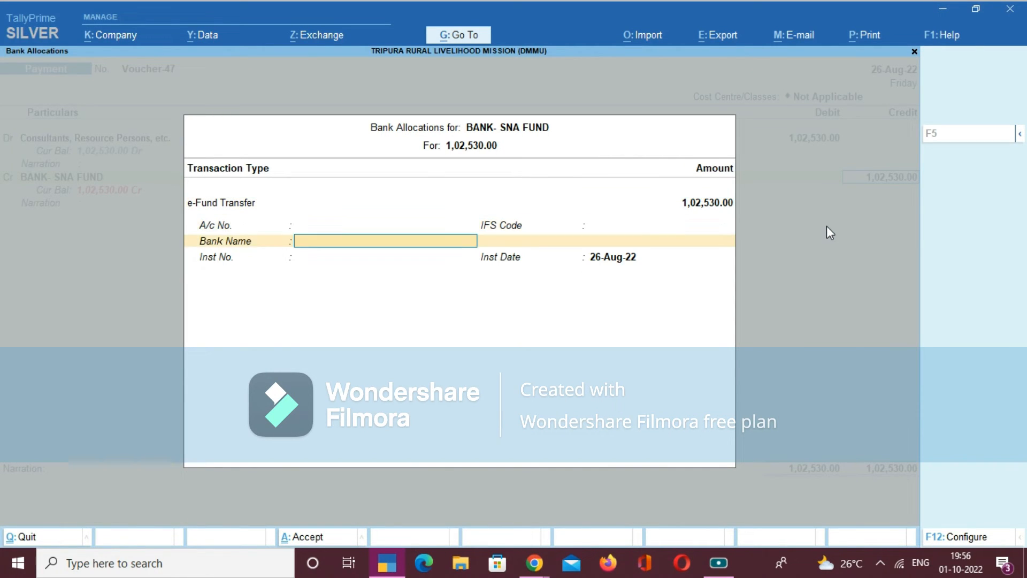
key(Return)
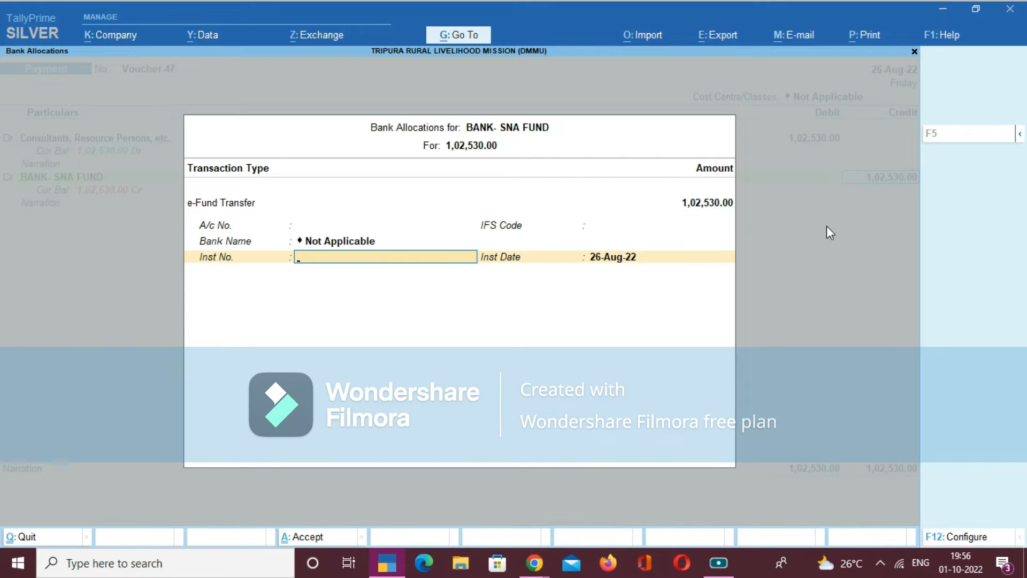
- Enter the transfer's instrument number, keep the instrument date at 26-Aug-22, and leave the bank line's narration blank
text(C002125102)
key(Return)
key(Return)
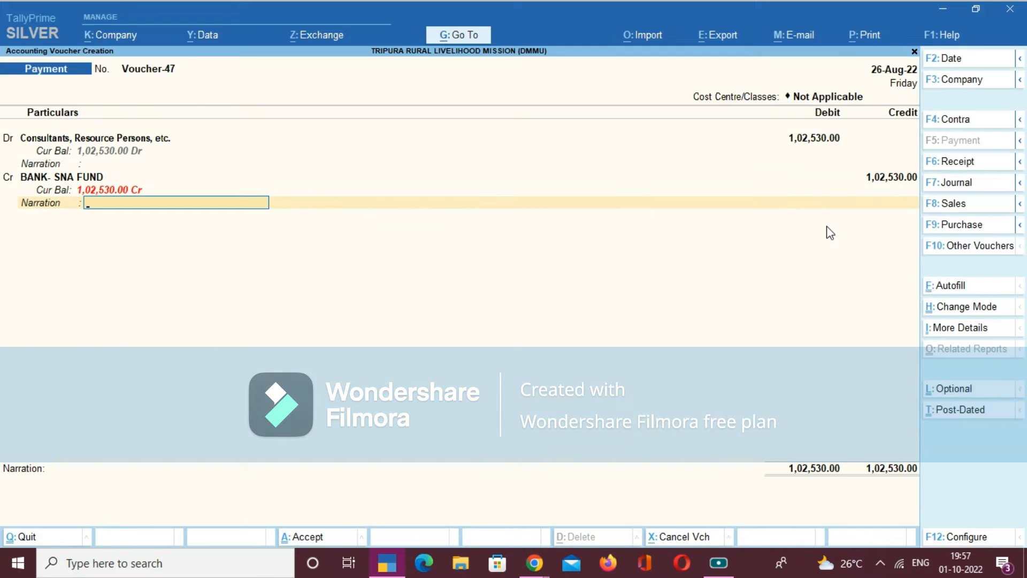
key(Return)
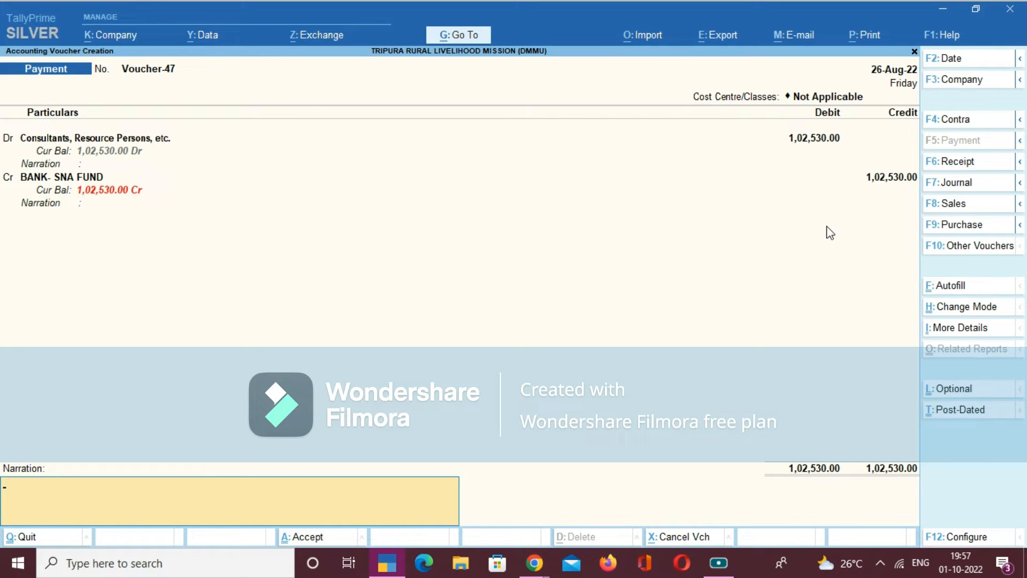
- Enter the voucher narration "Being the amount paid for consultats and resouce person" and save the Payment voucher
text(Being the amount paid for)
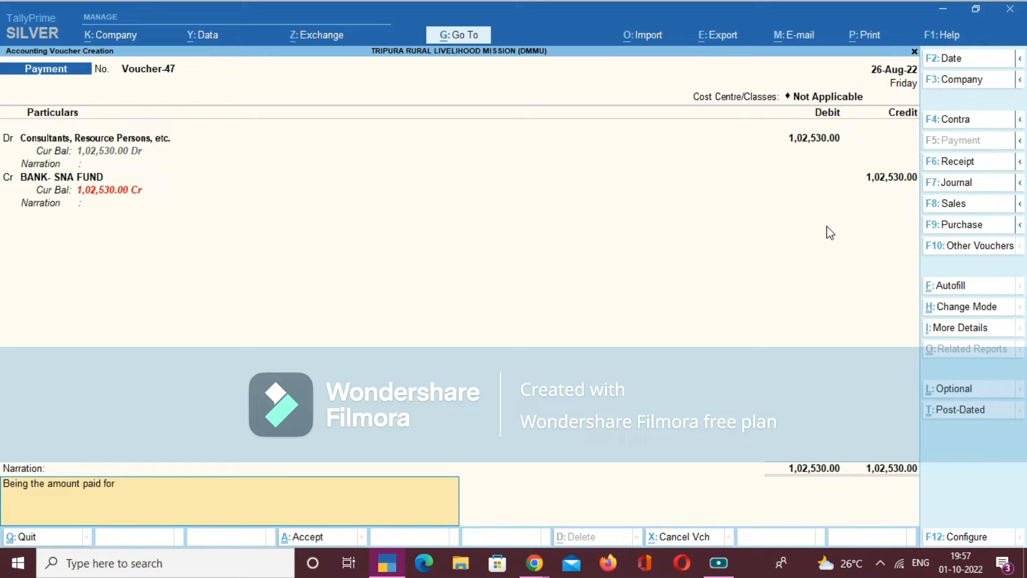
text( consultats and resouce person)
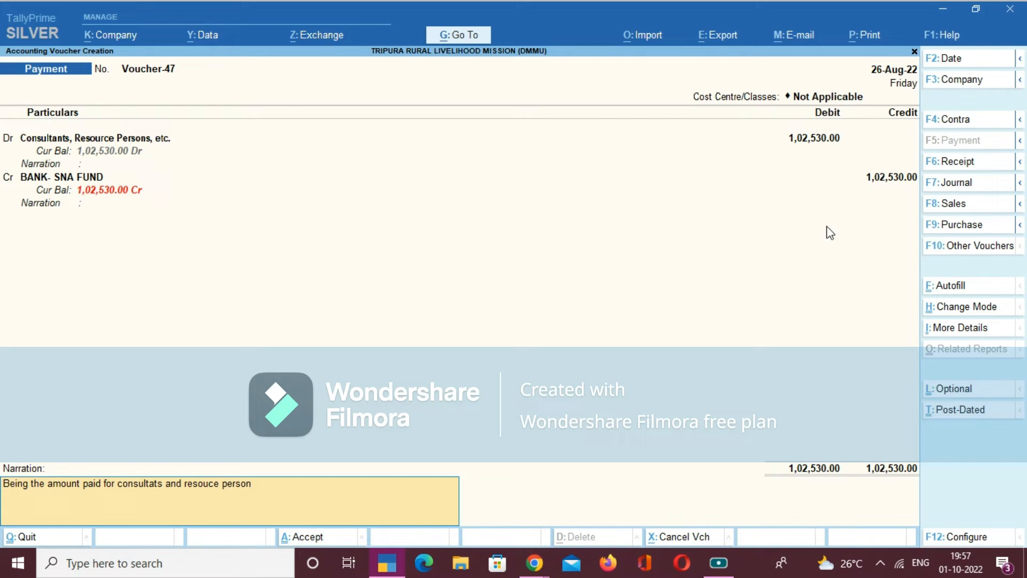
key(Return)
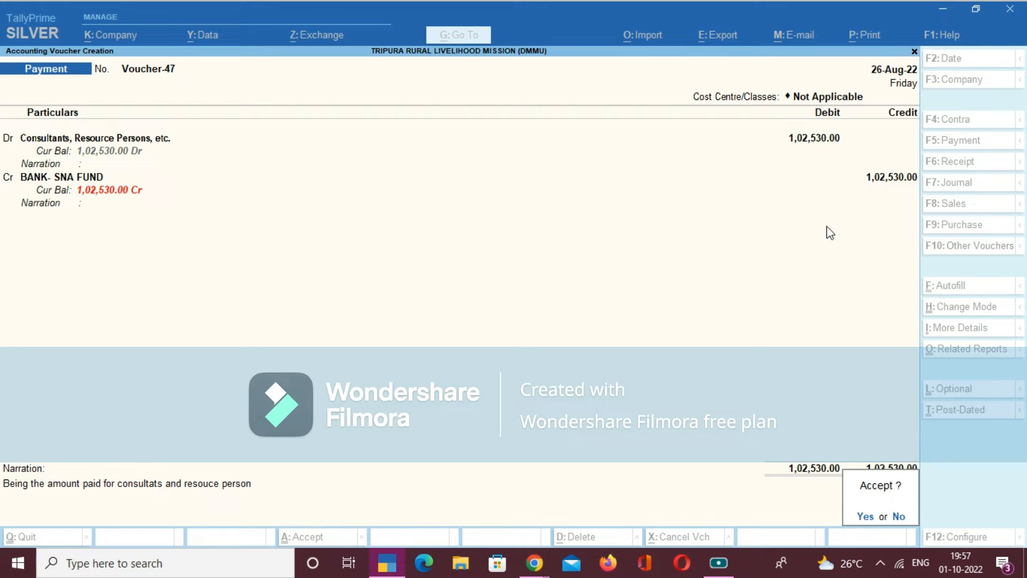
key(Return)
key(Return)
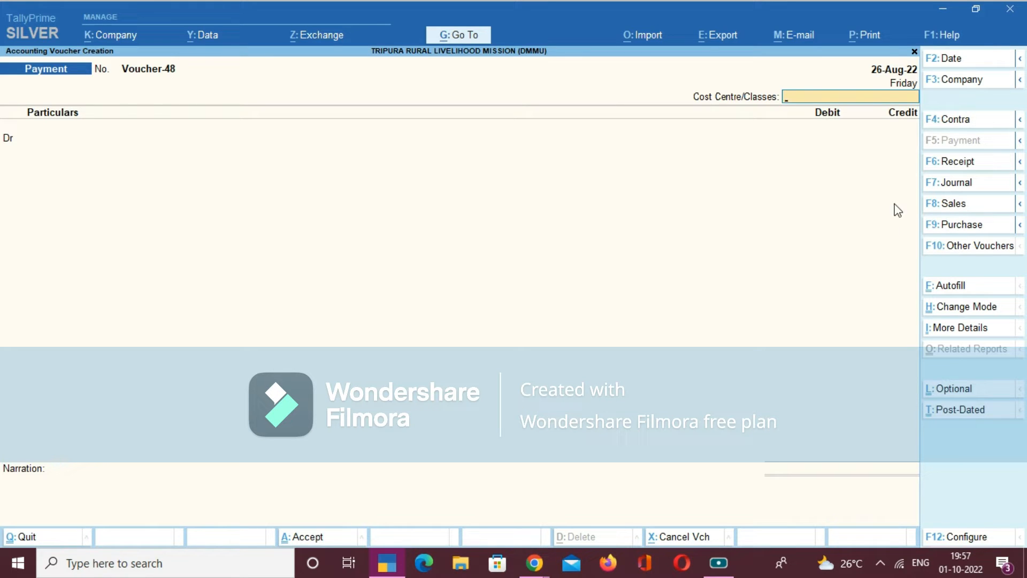
- Start a Receipt voucher with cost centre class Not Applicable and credit Fund Received From SNA with 1,02,530.00
click(948, 167)
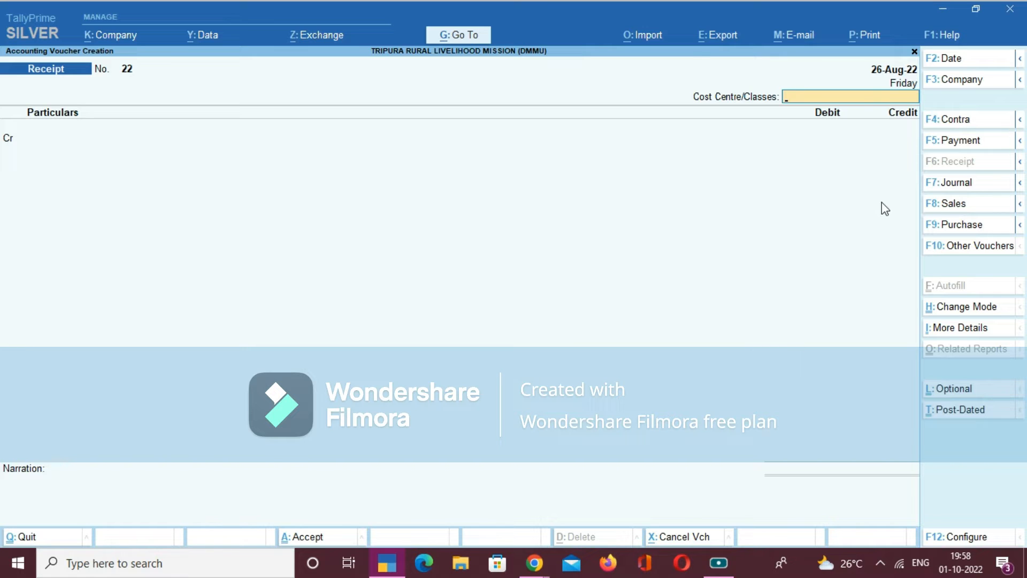
key(Return)
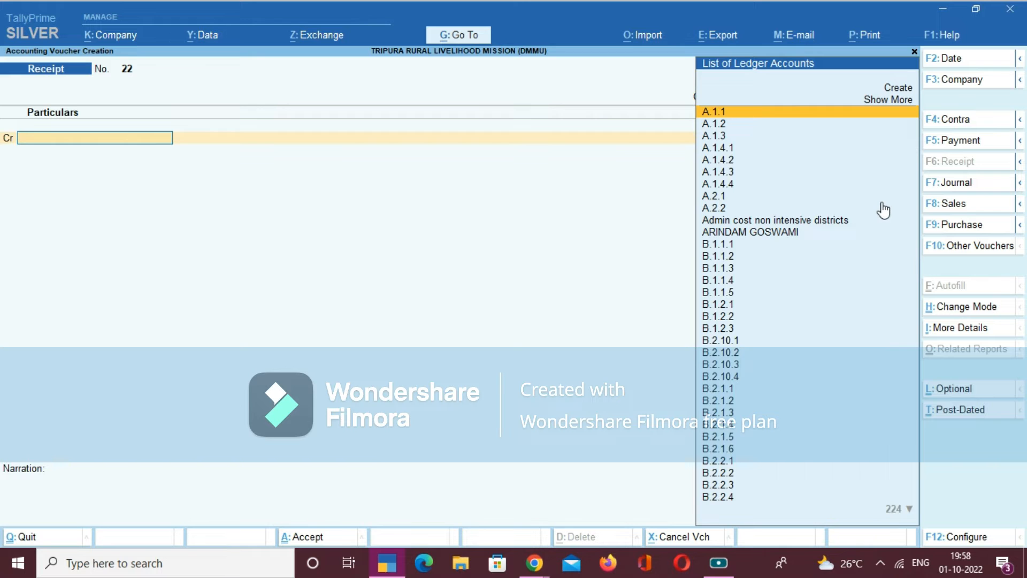
text(Fi)
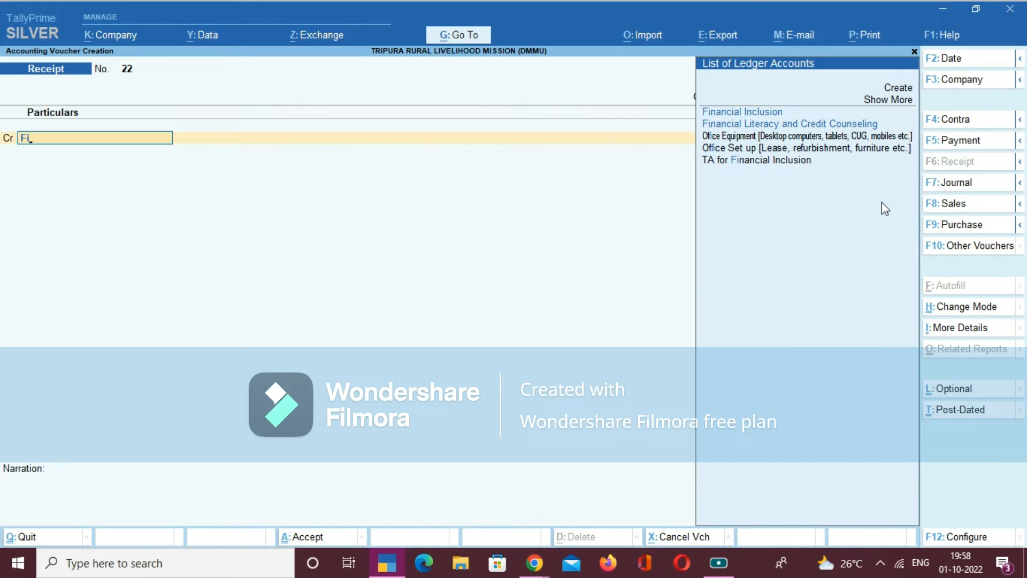
key(BackSpace)
text(un)
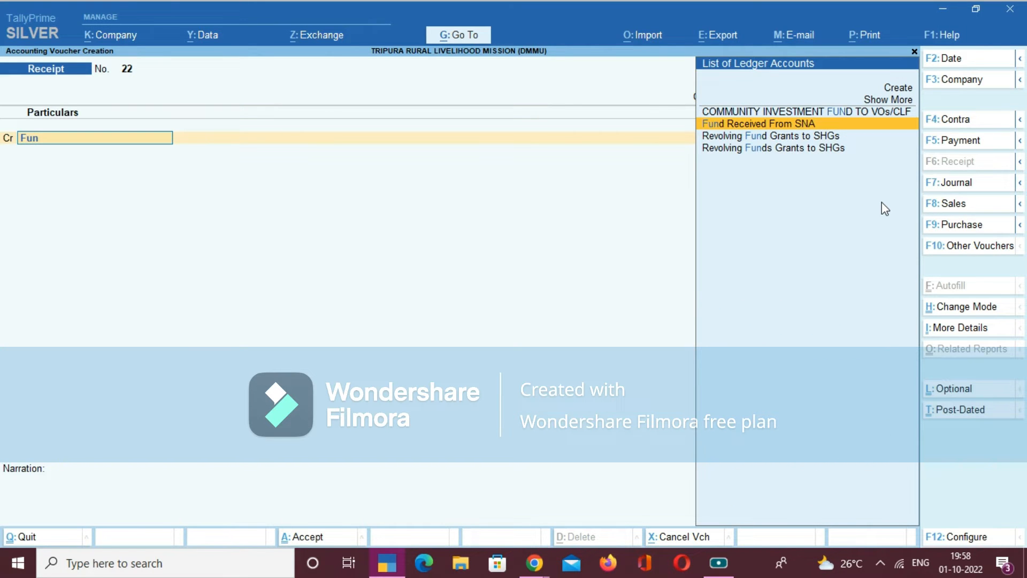
key(Return)
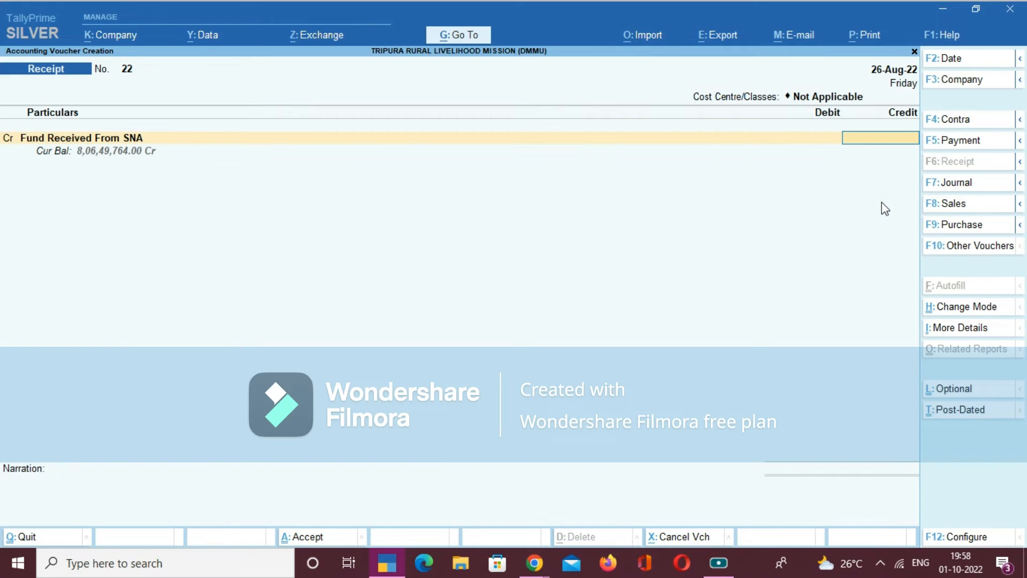
text(102530)
key(Return)
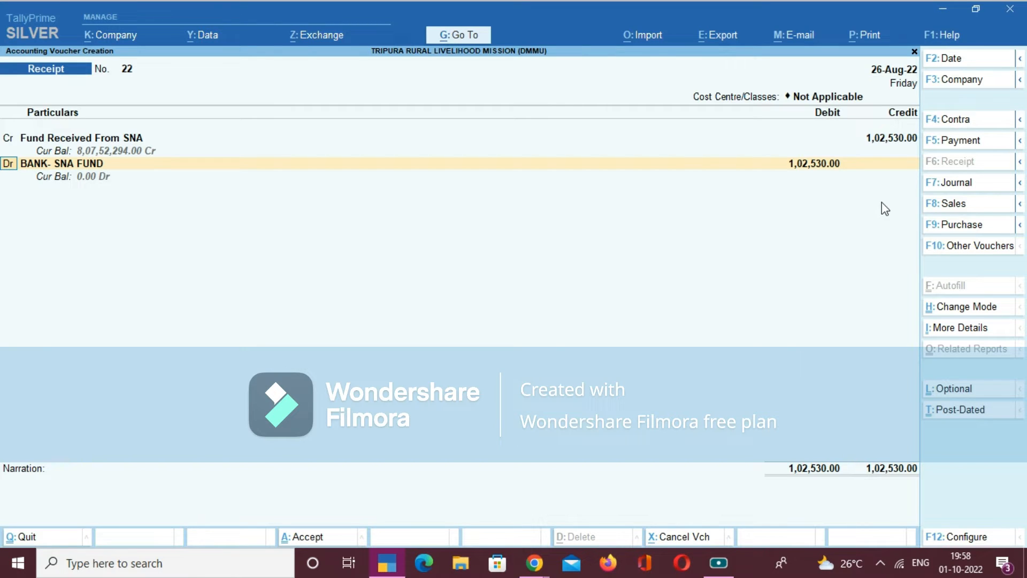
- Debit the BANK- SNA FUND ledger with 1,02,530.00 in the Receipt voucher
key(Return)
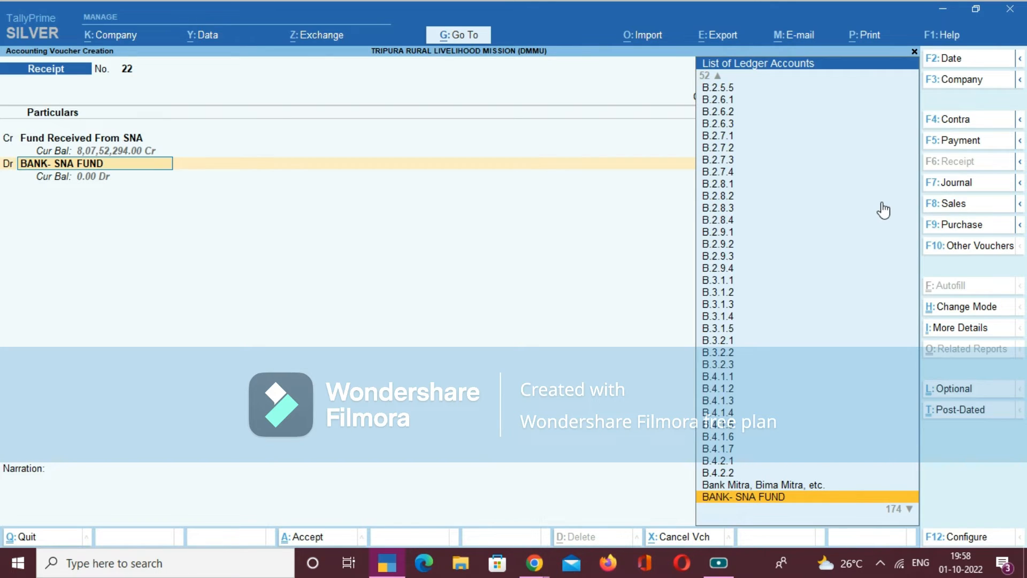
key(Return)
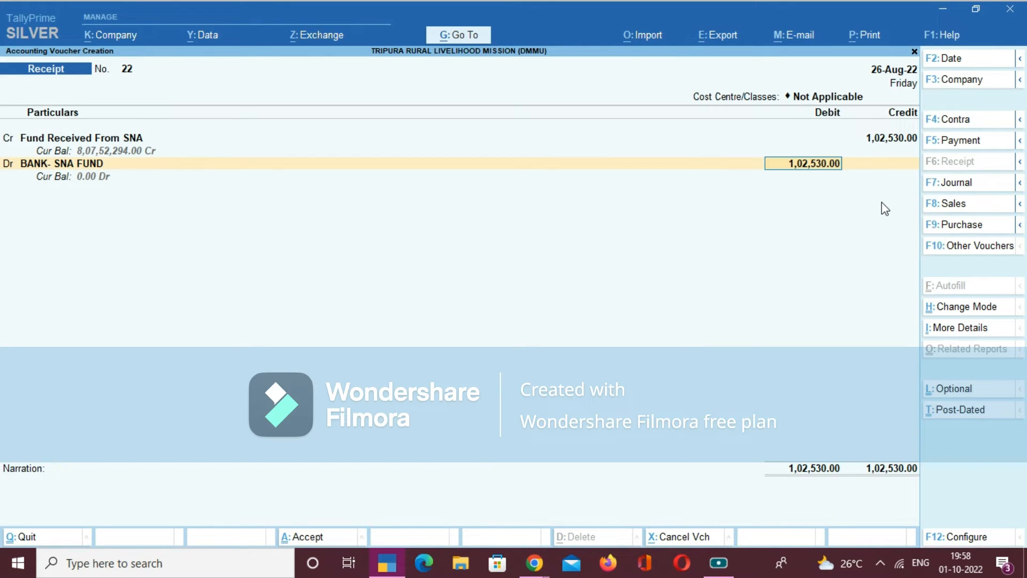
key(Return)
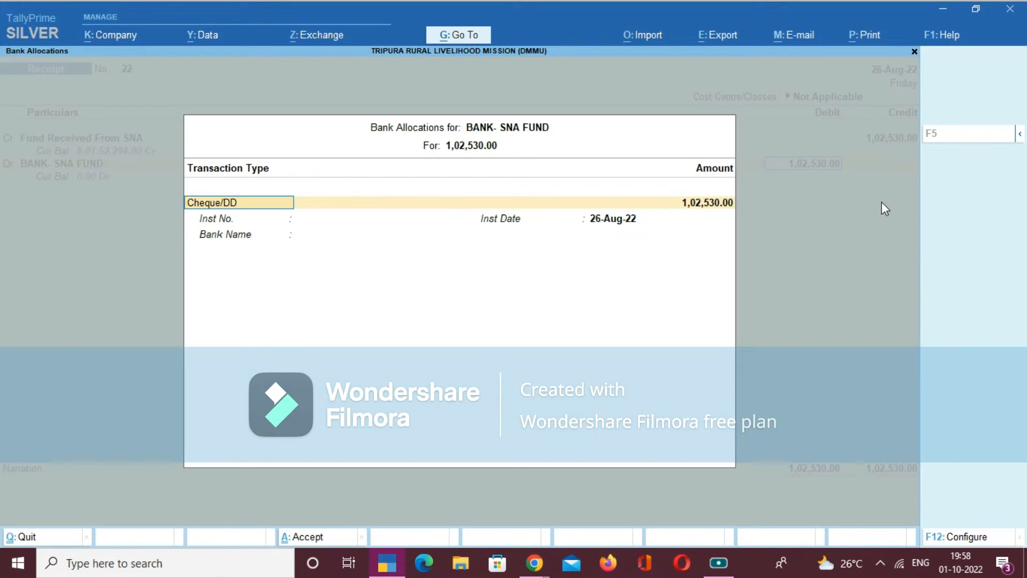
- Allocate the receipt's bank amount as an e-Fund Transfer dated 26-Aug-22, with instrument number blank and bank name Not Applicable
text(e)
key(Return)
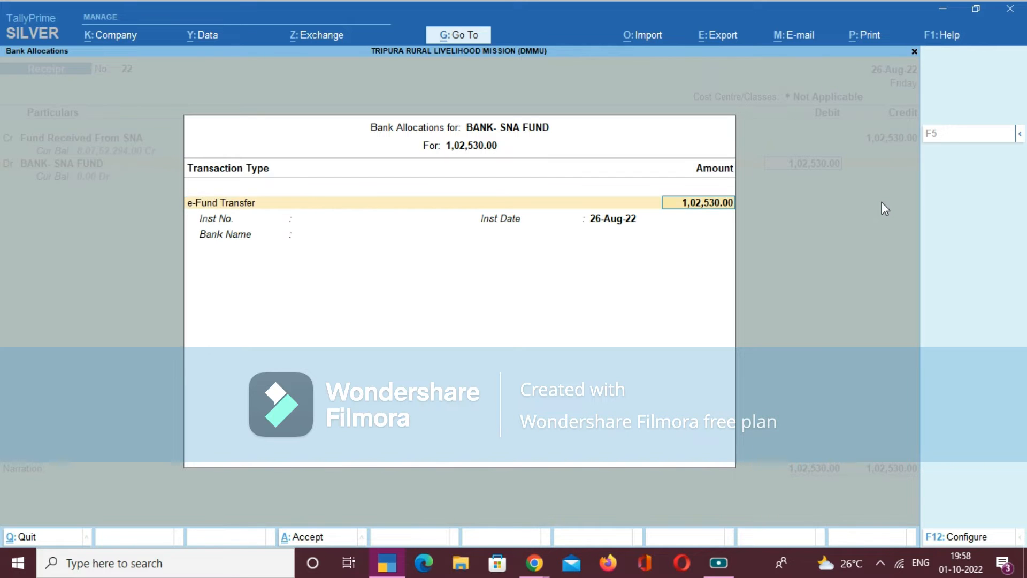
key(Return)
key(Return)
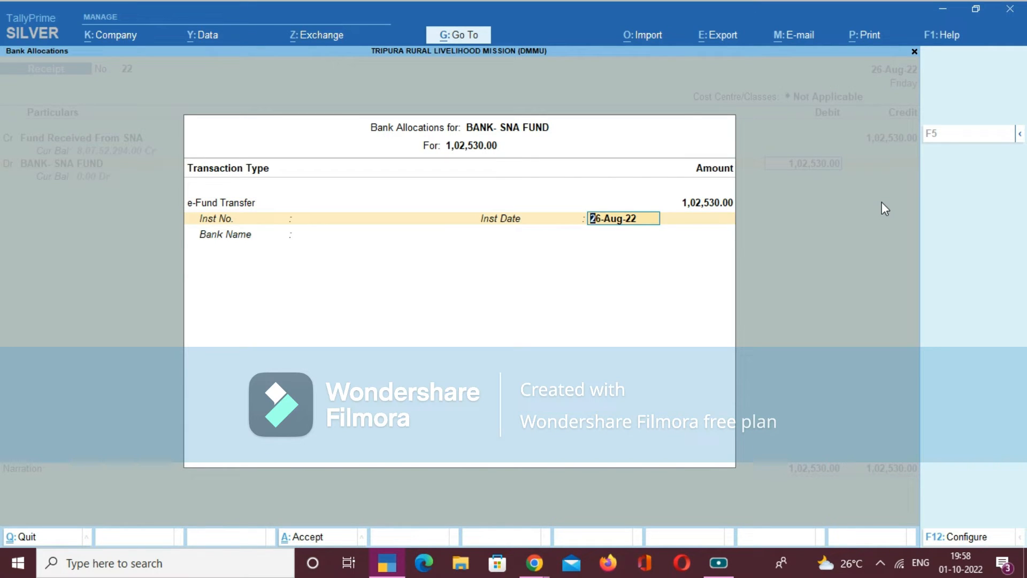
key(Return)
key(Up)
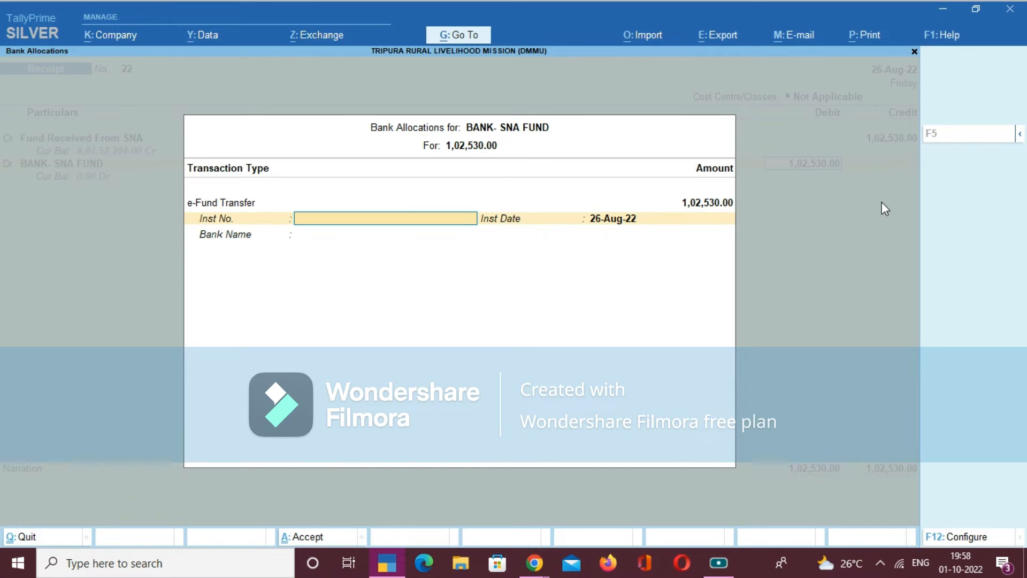
key(Return)
key(Return)
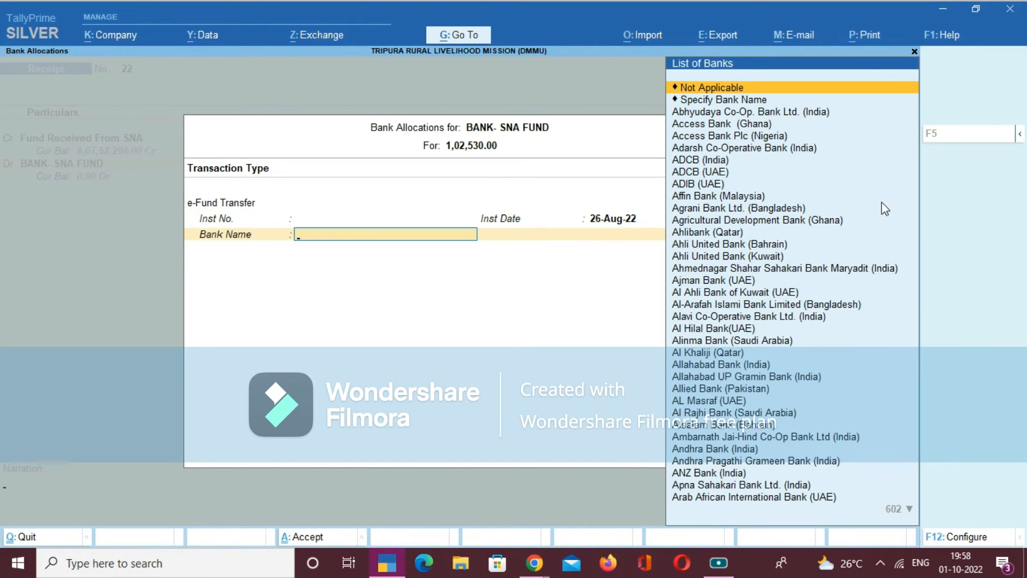
key(Return)
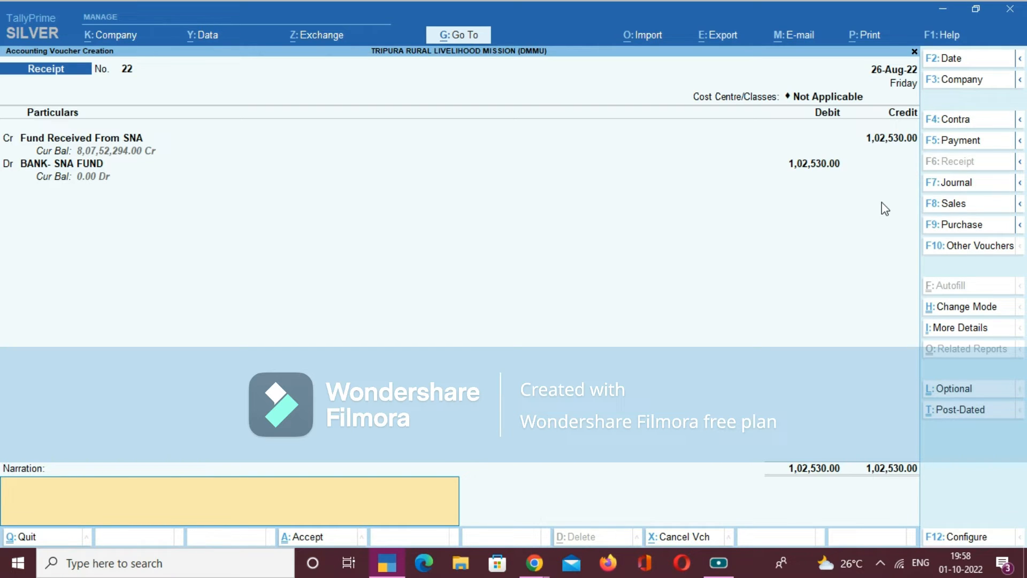
- Enter the voucher narration "fund received from SNA Account" and save the Receipt voucher
text(und received from SNA Acooun)
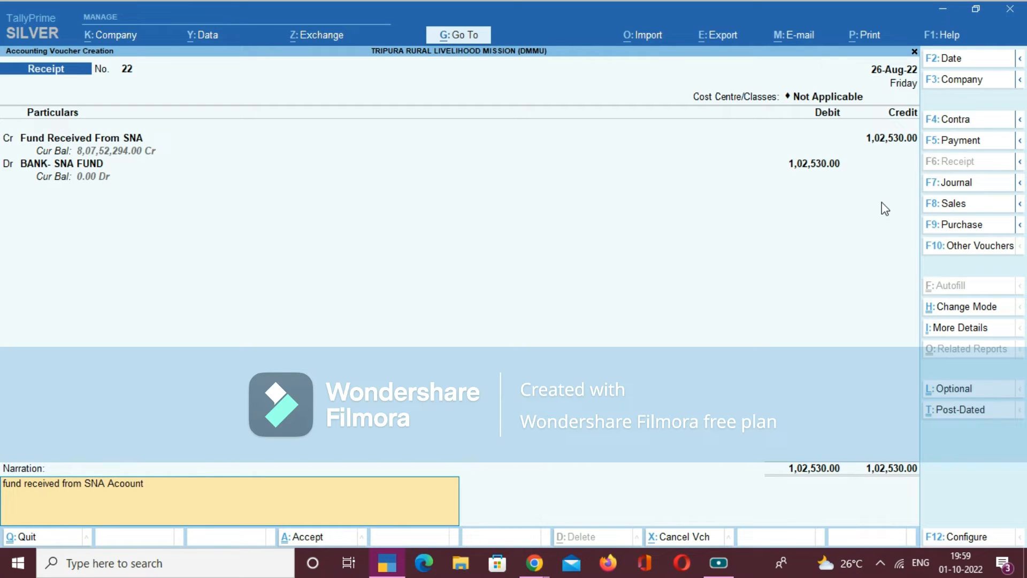
text(t)
key(BackSpace)
key(BackSpace)
key(BackSpace)
key(BackSpace)
key(BackSpace)
text(cc)
key(BackSpace)
text(oun)
key(Return)
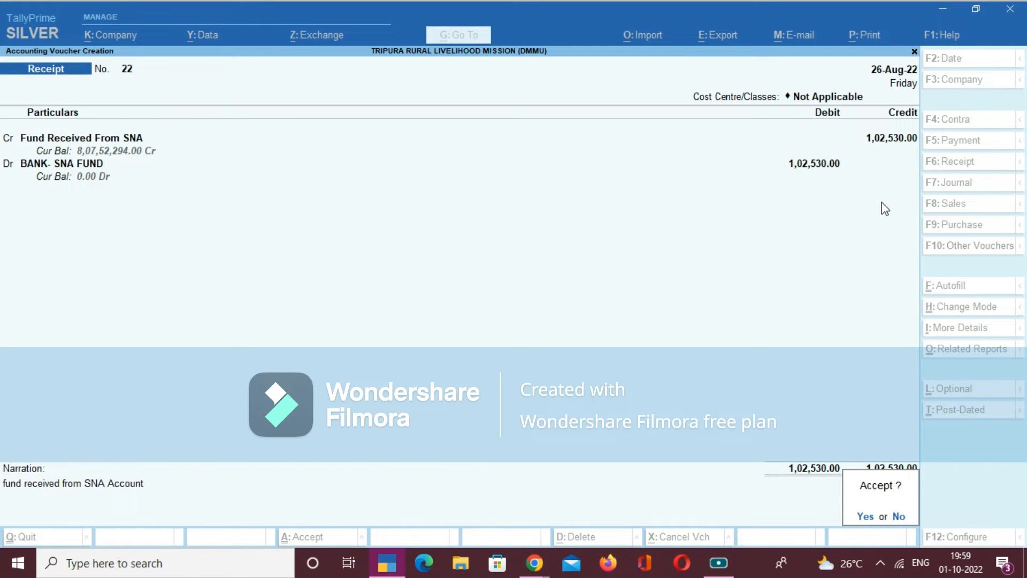
key(Return)
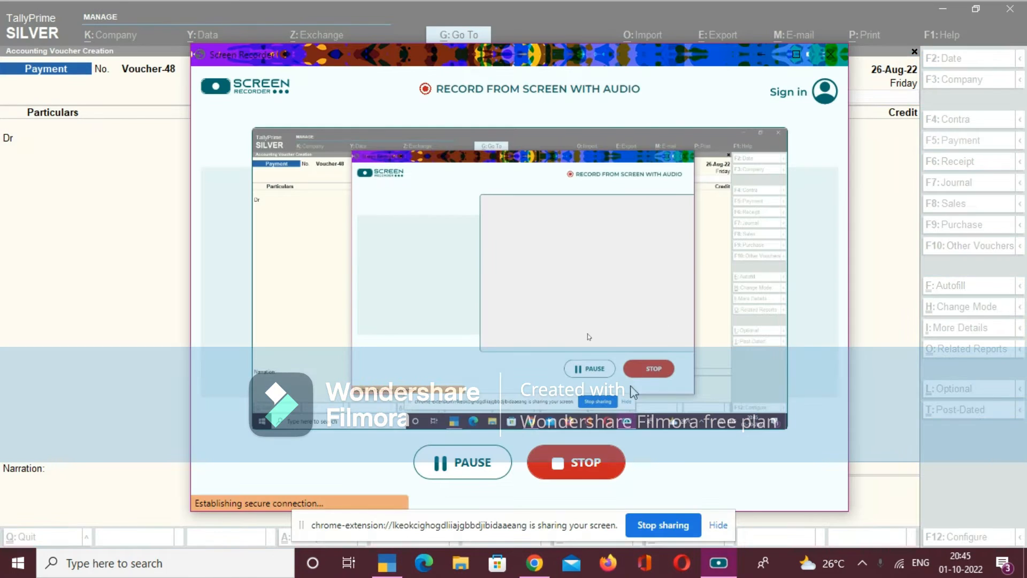
- In the new Payment voucher with cost centre class Not Applicable, debit SARAS Fair with 15,00,000.00 and leave its narration blank
click(762, 54)
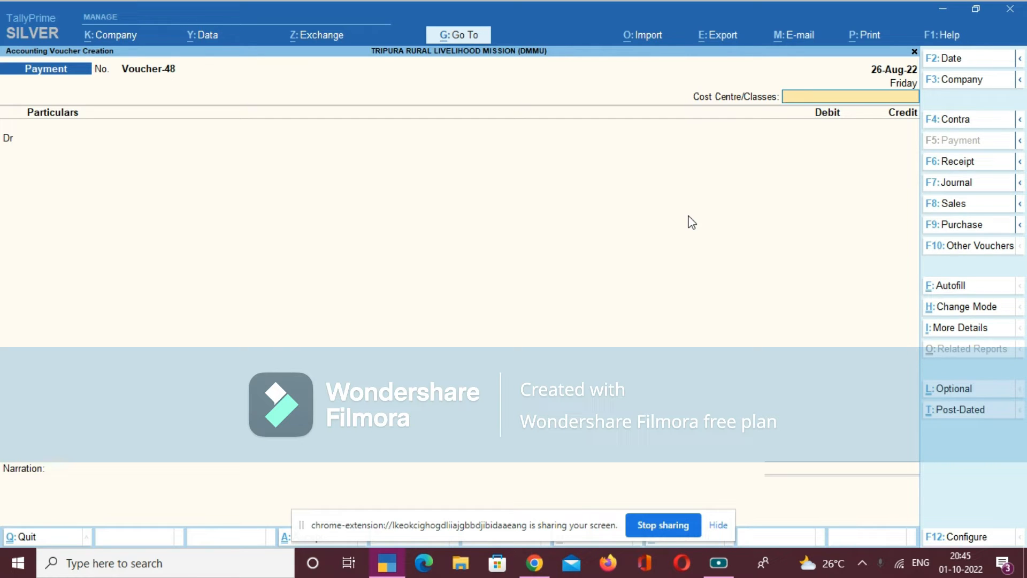
key(Return)
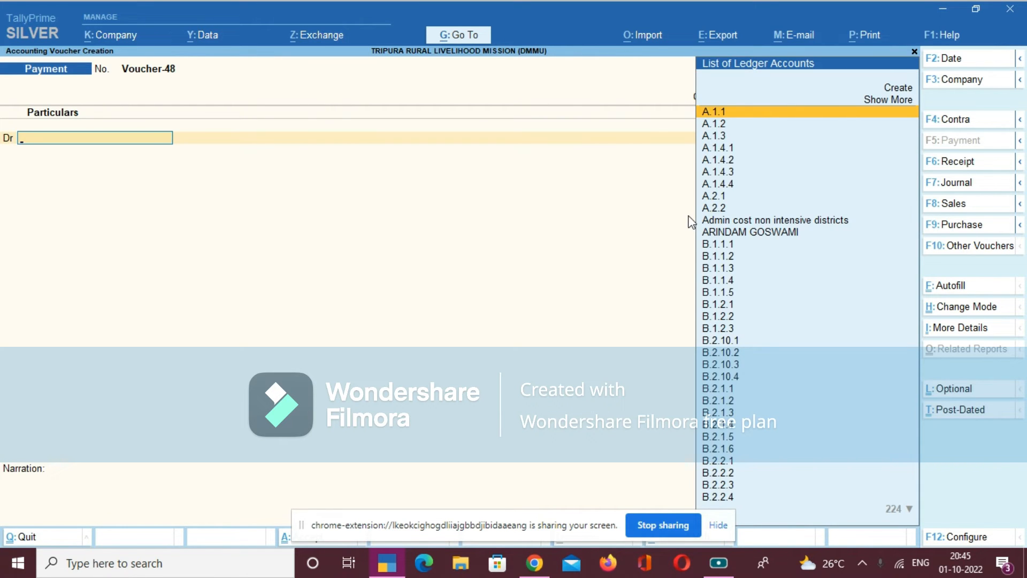
text(SA)
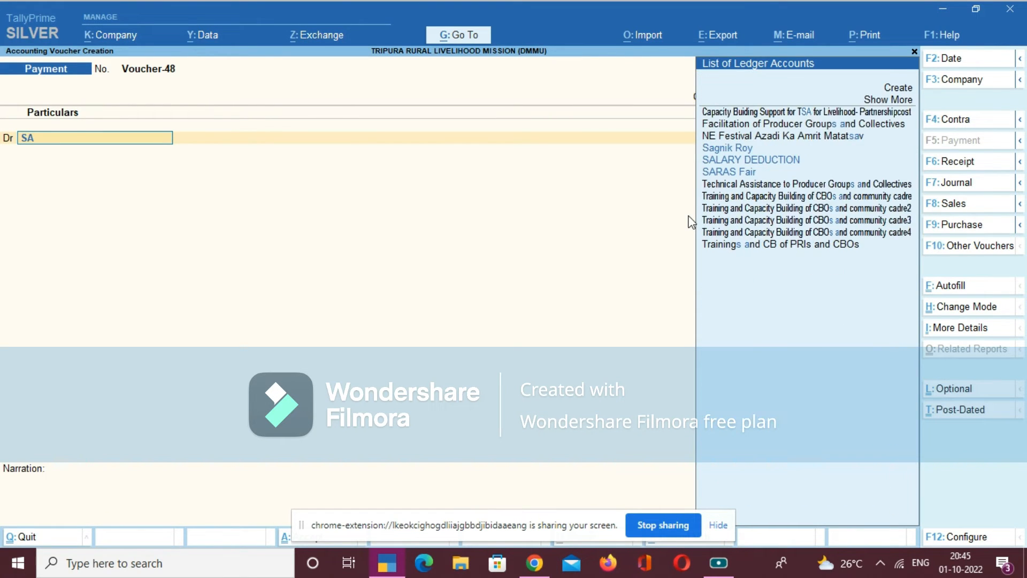
text(RA)
key(Return)
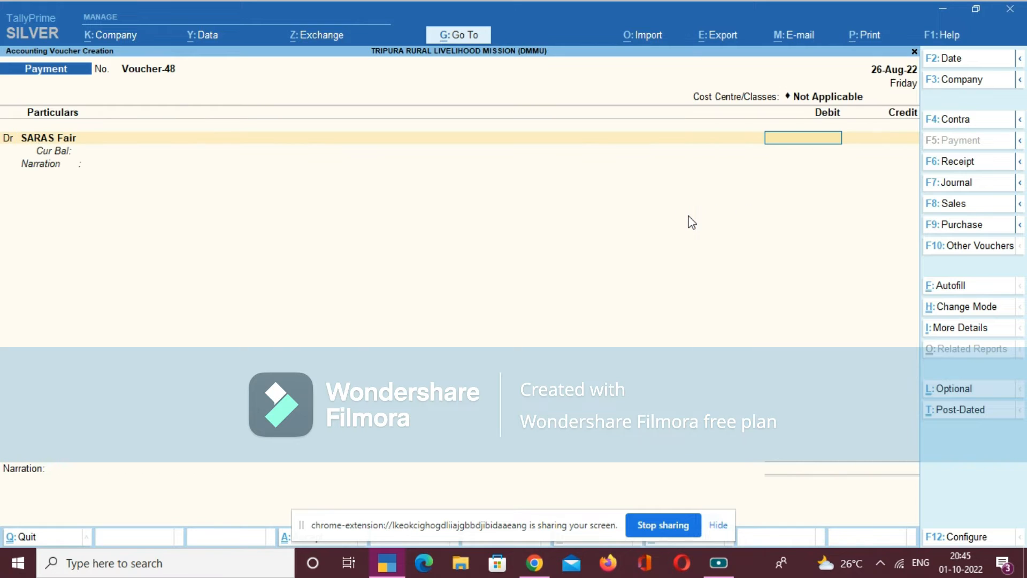
text(1500000)
key(Return)
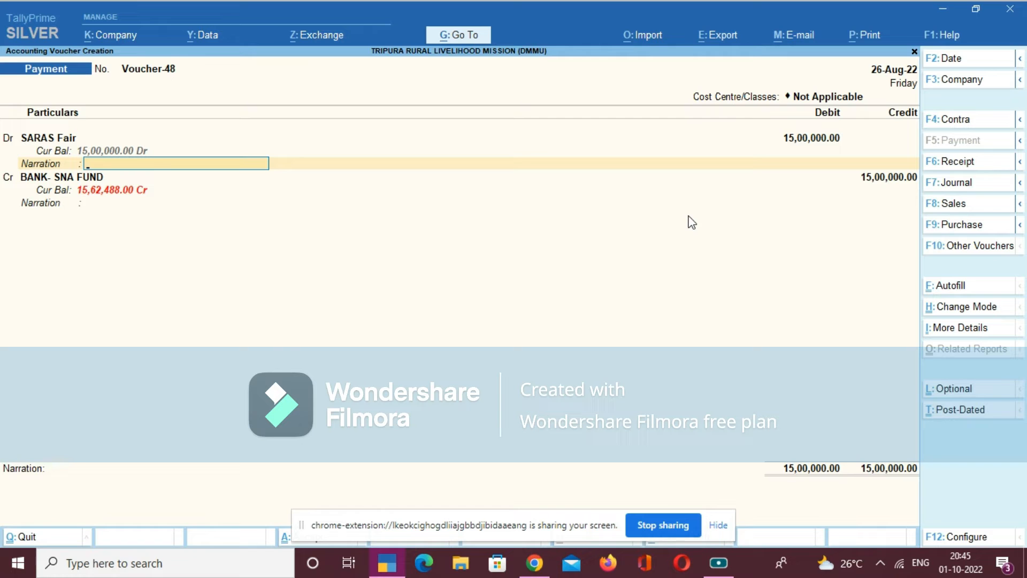
key(Return)
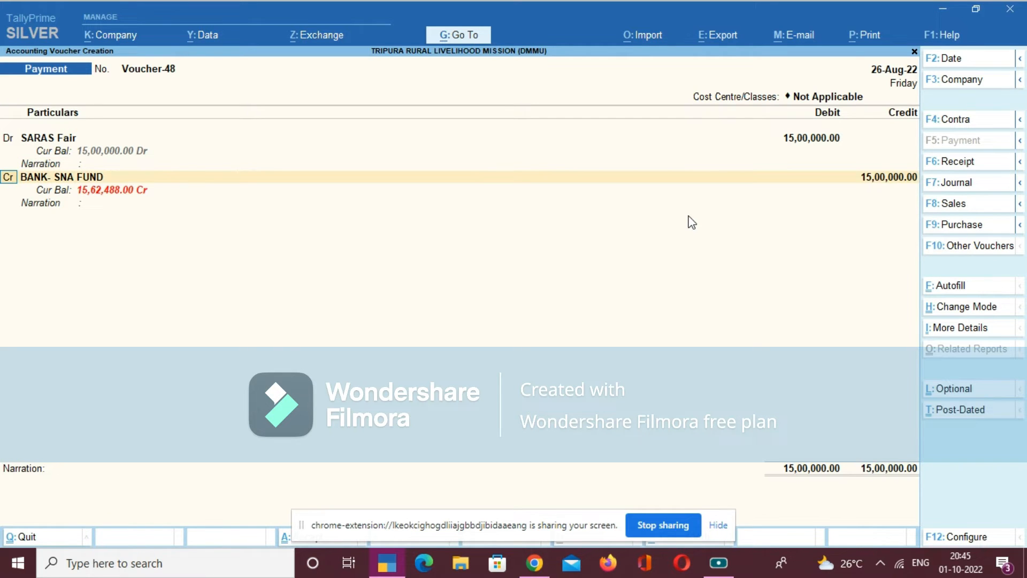
- Choose Income Tax as the credit ledger instead of the bank and end the TDS reference list without adding a reference
key(Return)
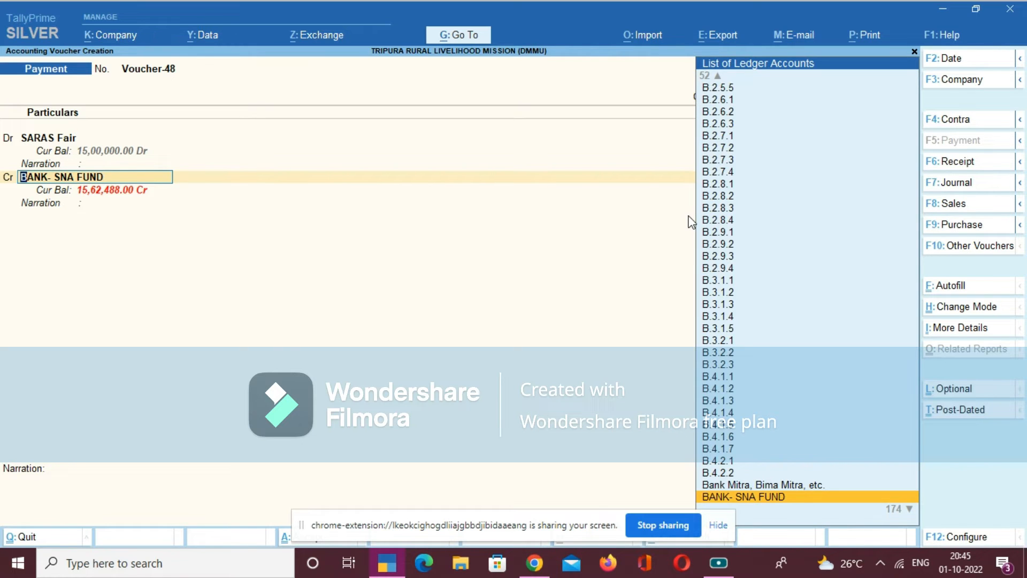
text(I)
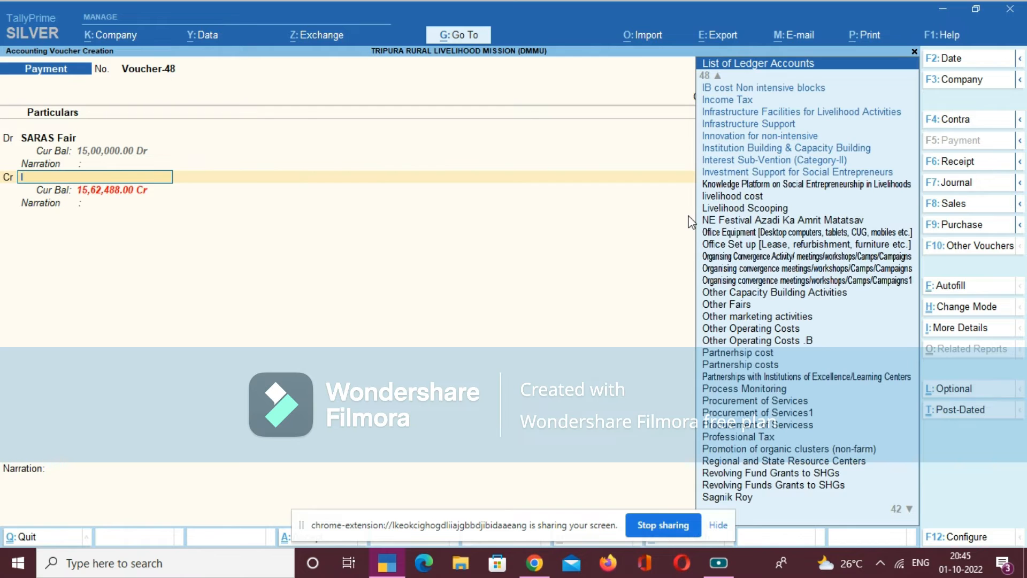
text(NO)
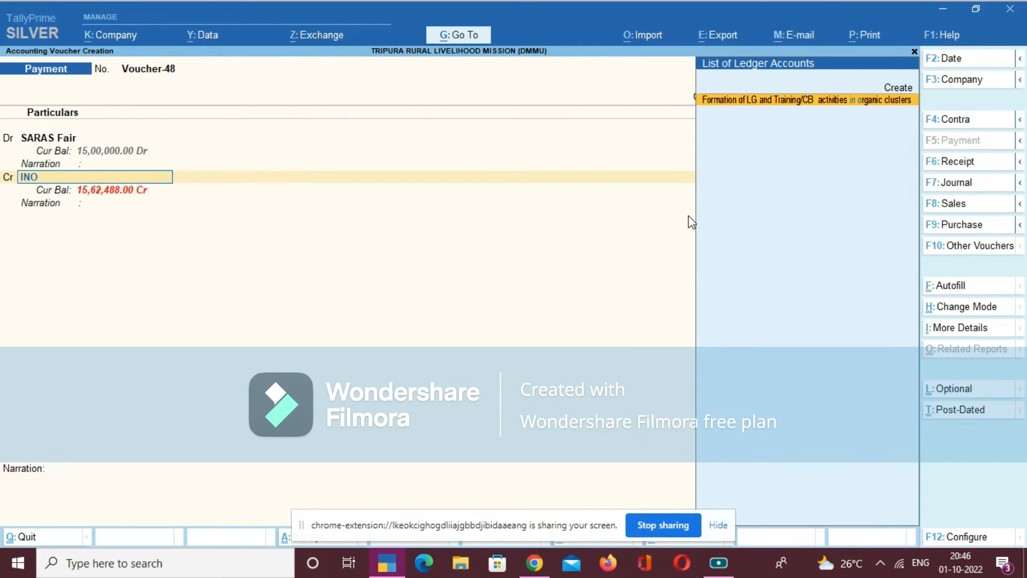
key(BackSpace)
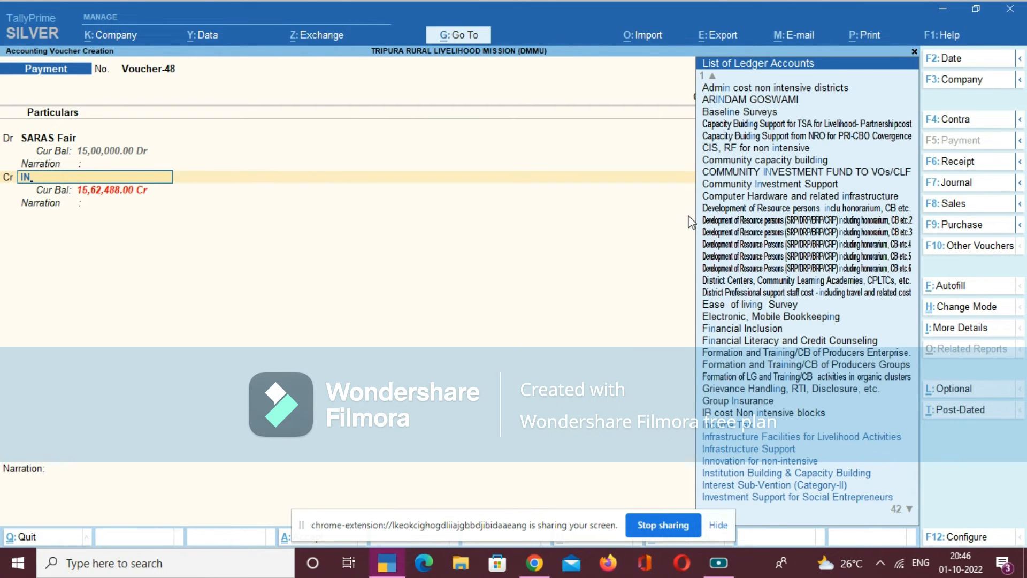
text(C)
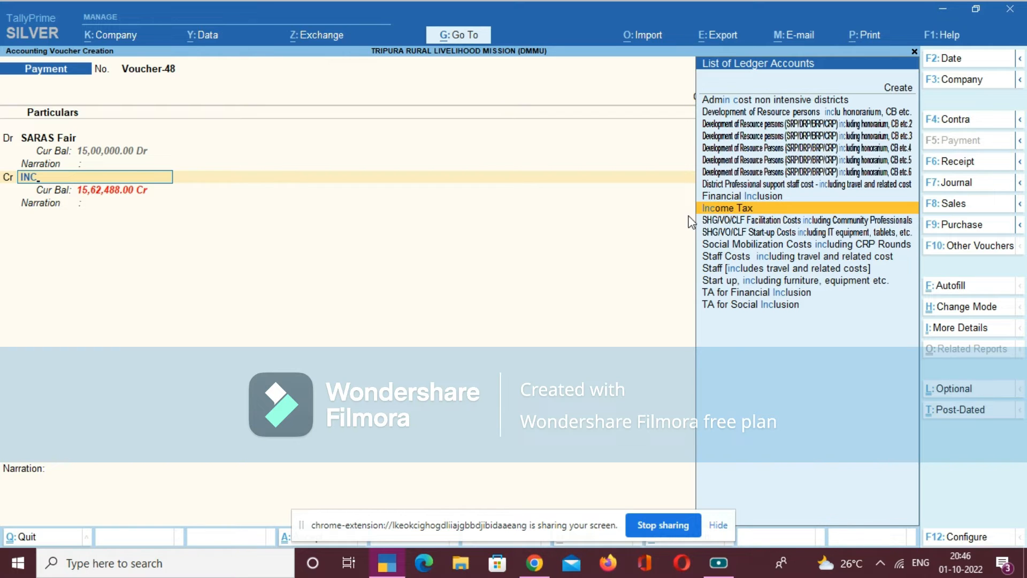
key(Return)
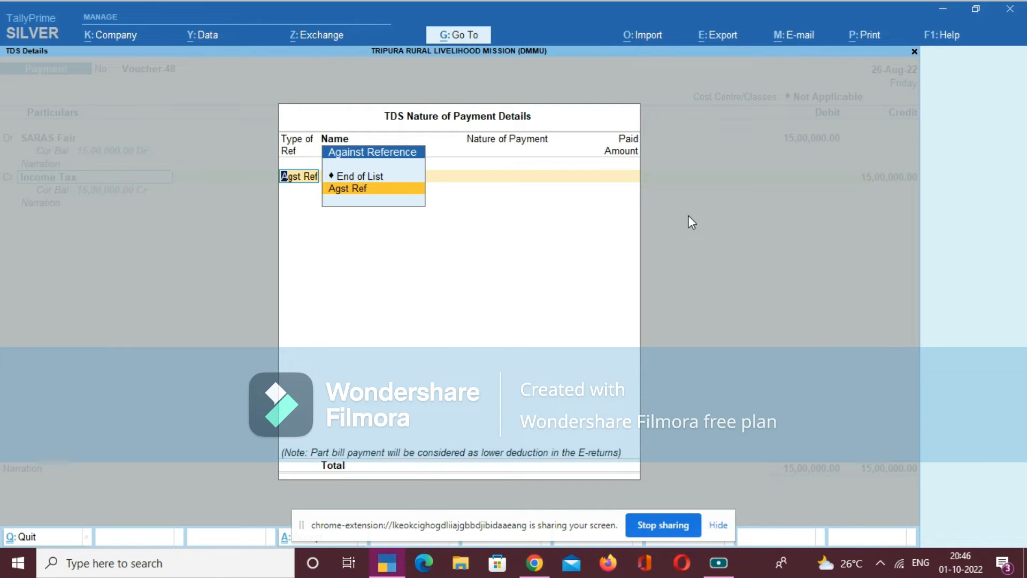
key(Up)
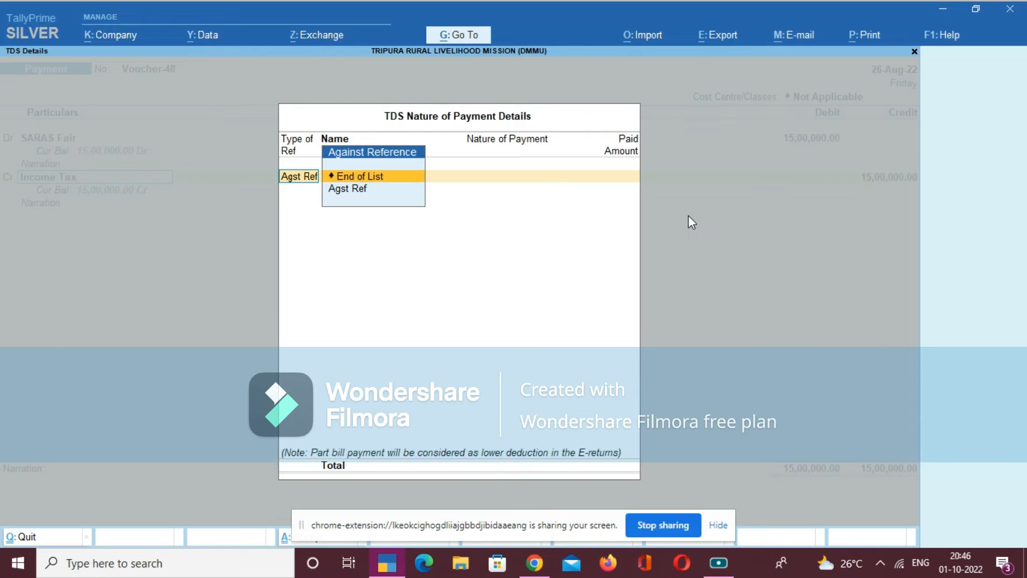
key(Return)
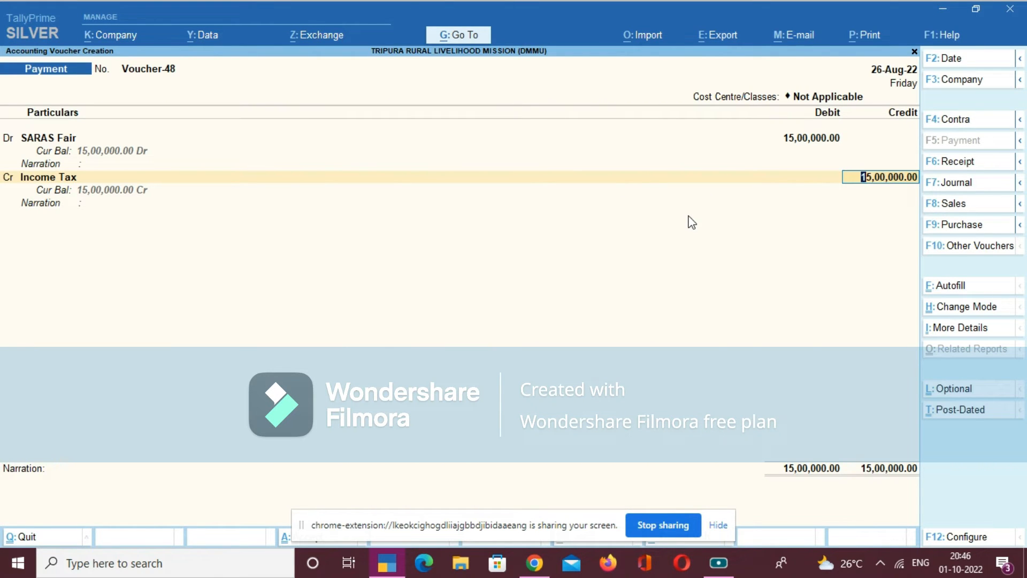
- Set the Income Tax credit amount to 15,000.00 and leave that line's narration blank
key(BackSpace)
text(15000)
key(Return)
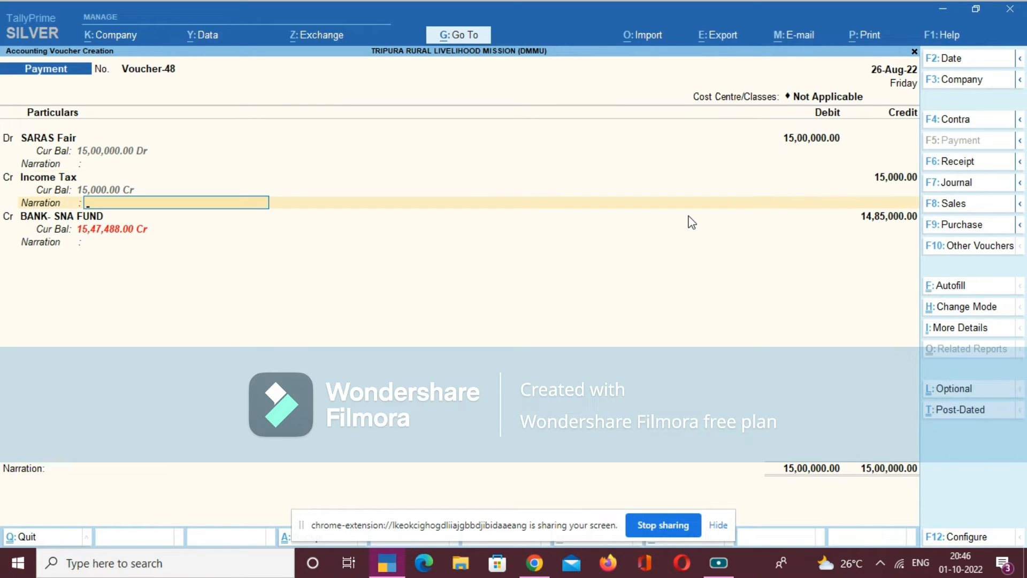
key(Return)
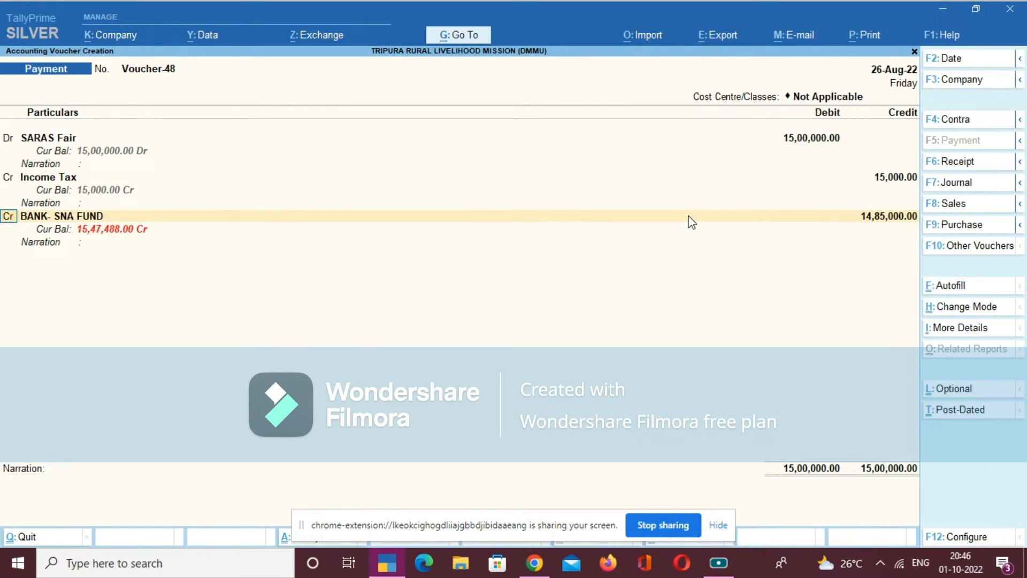
- Replace the bank with GST as the second credit ledger and enter 3,00,000.00 as its amount
key(Return)
text(G)
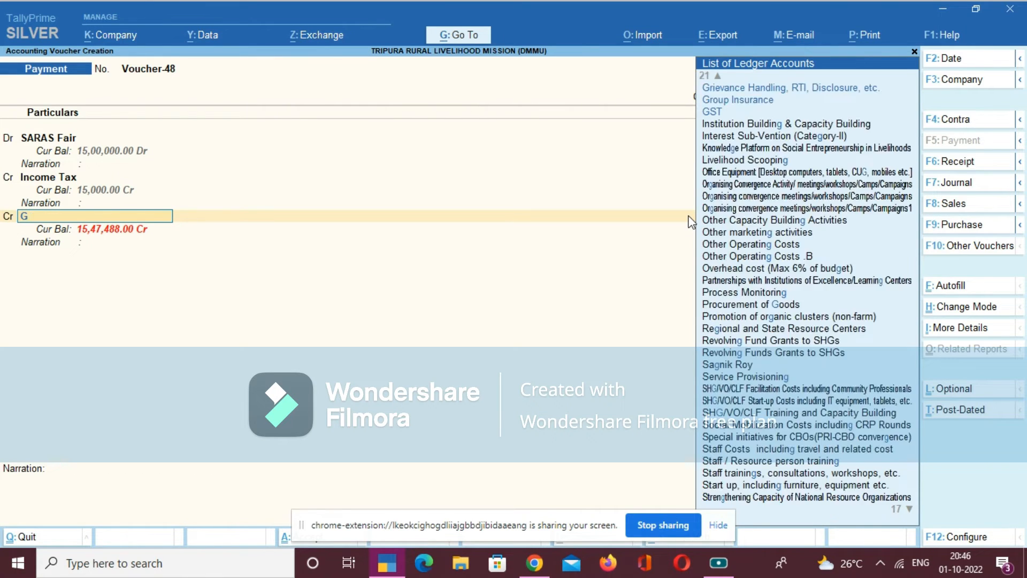
text(ST)
key(Return)
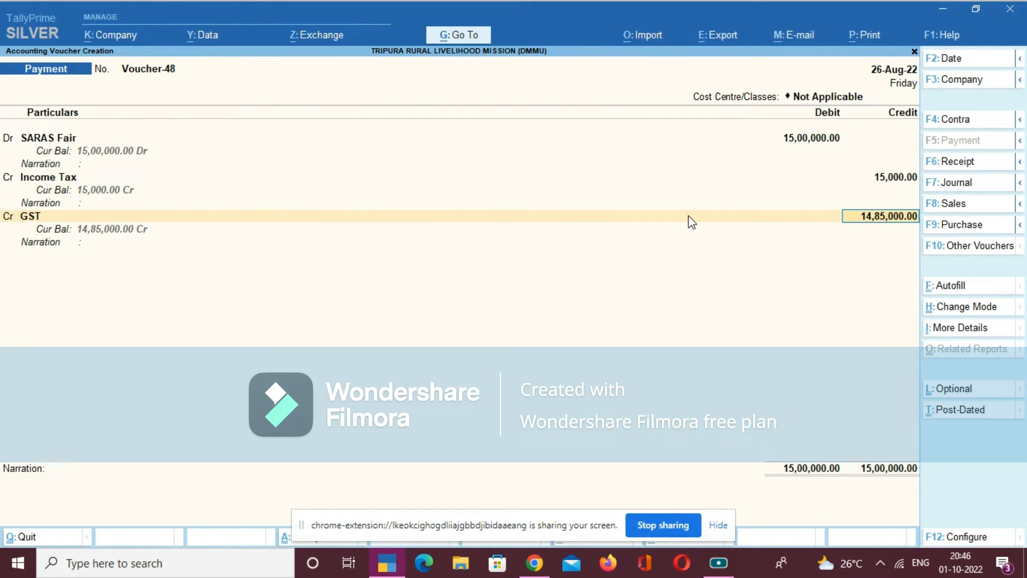
key(BackSpace)
text(300000)
key(Return)
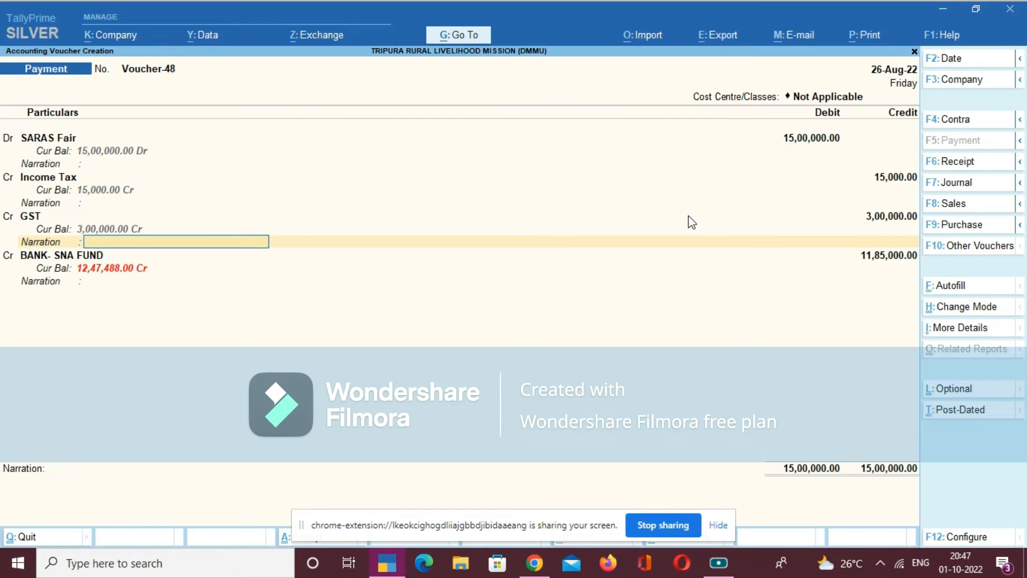
- Correct the GST credit amount to 30,000.00 and leave that line's narration blank
key(BackSpace)
key(End)
key(BackSpace)
key(BackSpace)
key(BackSpace)
key(BackSpace)
key(Return)
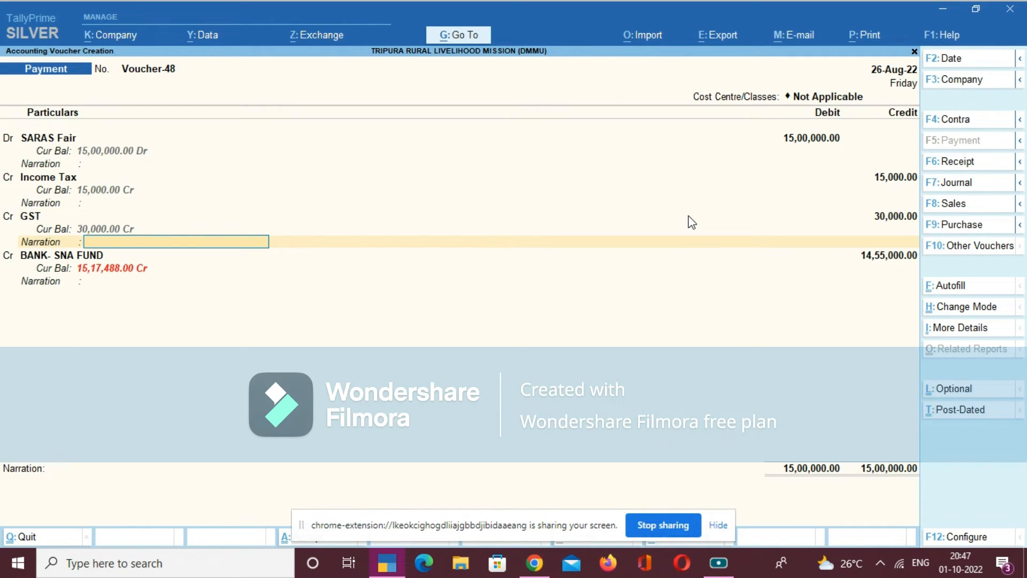
key(Return)
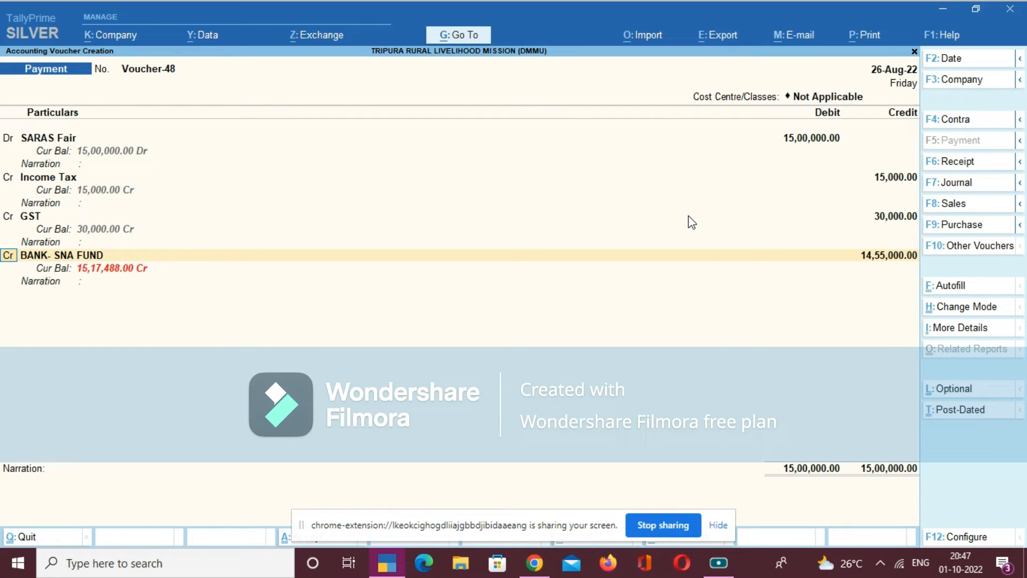
- Credit BANK- SNA FUND with the remaining 14,55,000.00, complete its e-Fund Transfer allocation dated 26-Aug-22, and leave the line narration blank
key(Return)
key(Return)
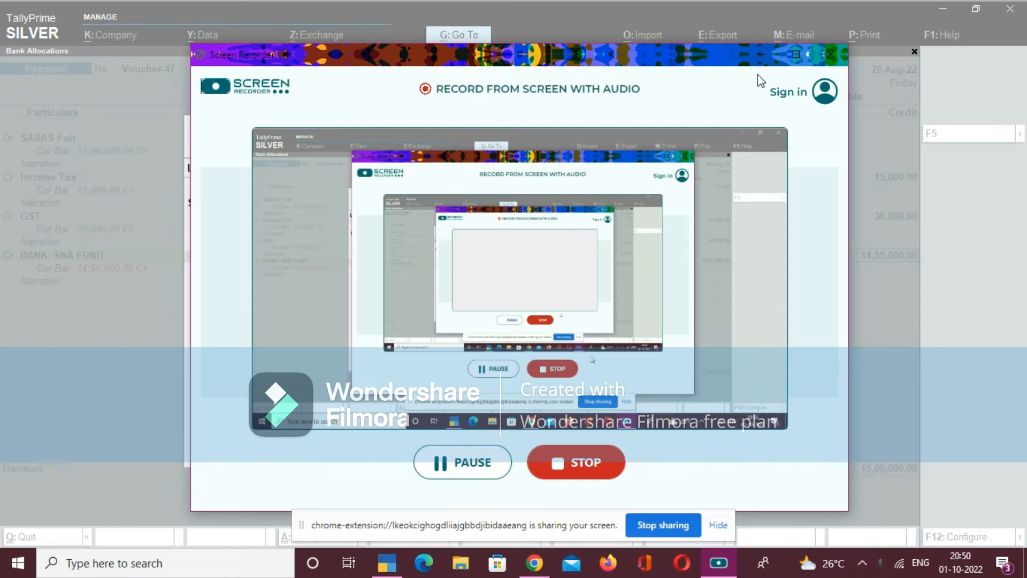
click(762, 54)
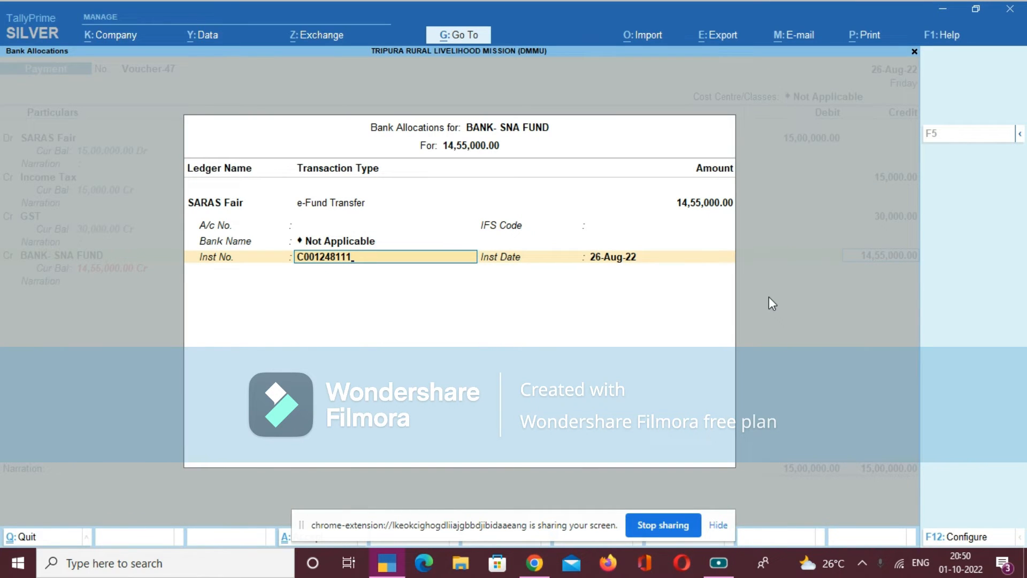
key(Return)
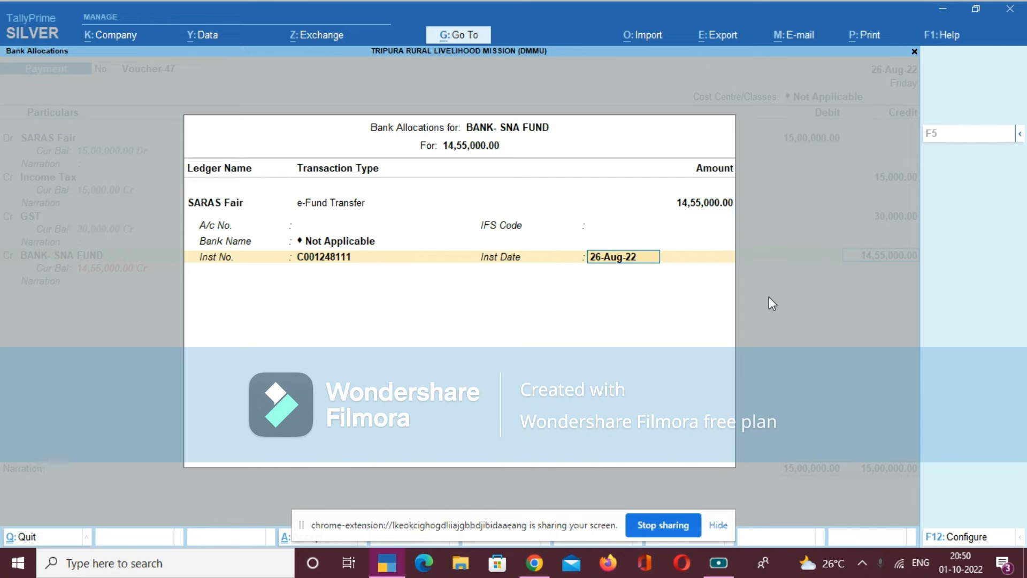
key(BackSpace)
key(Return)
key(Return)
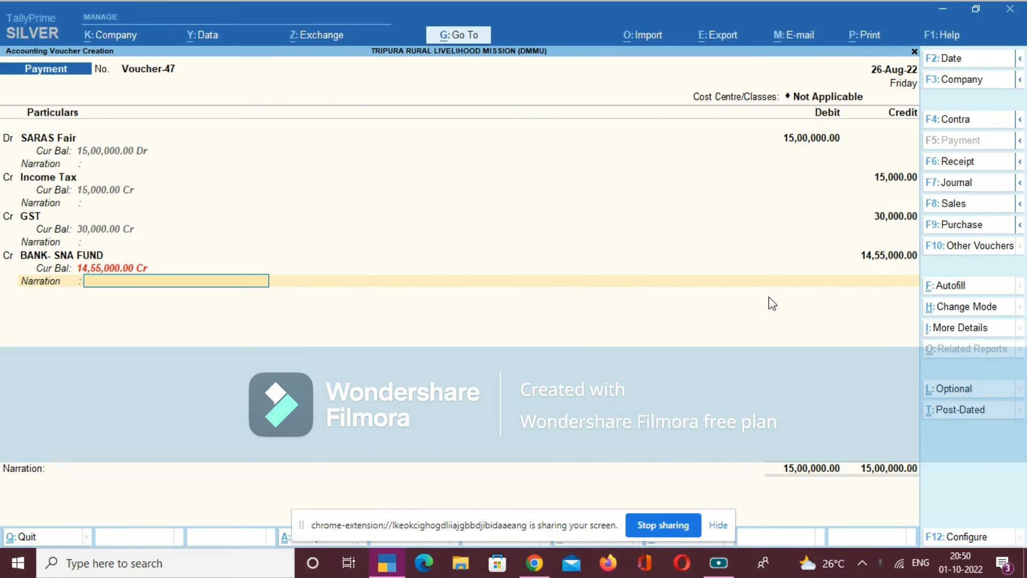
key(Return)
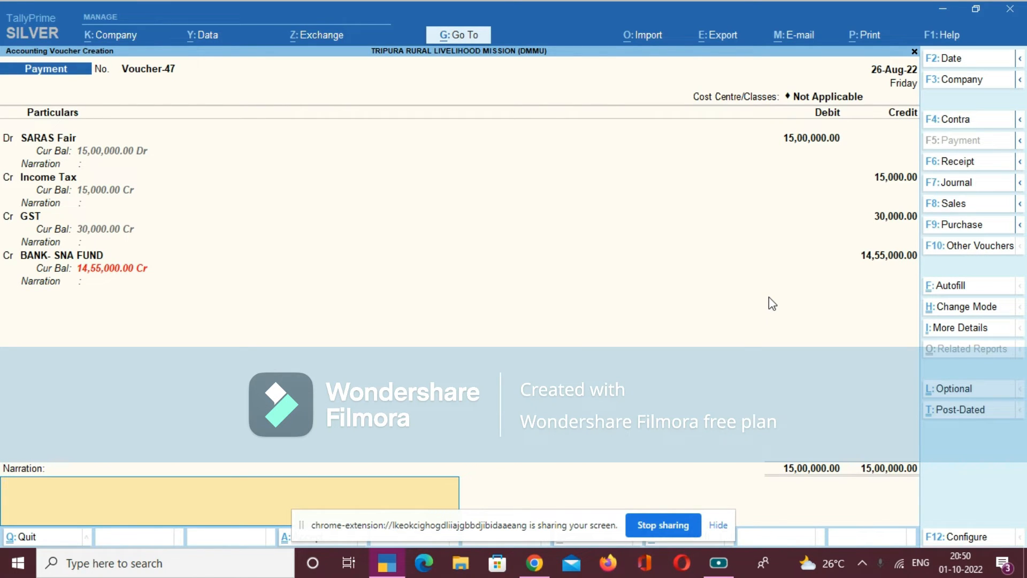
- Enter the voucher narration "BEING THE AMOUNT PAID TO THE VENDER XYZ" and save the Payment voucher
click(717, 525)
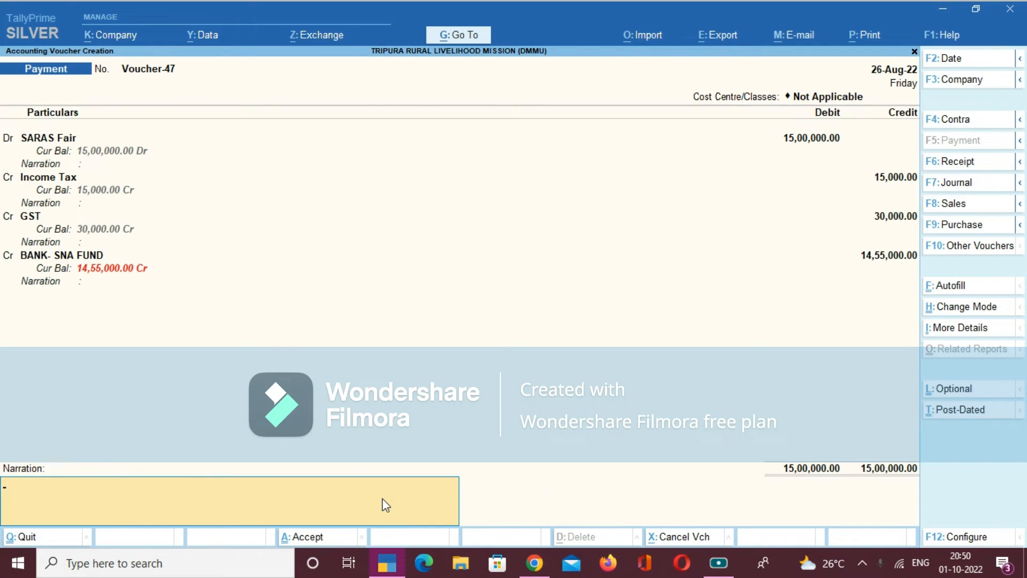
text(BEING THE AMOUNT)
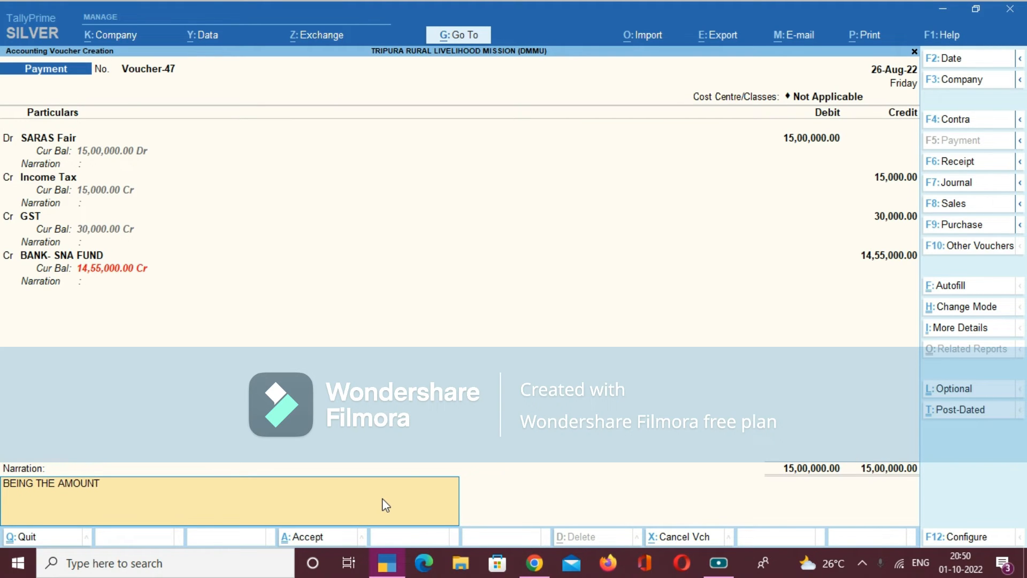
text( PAID TO THE VENDER)
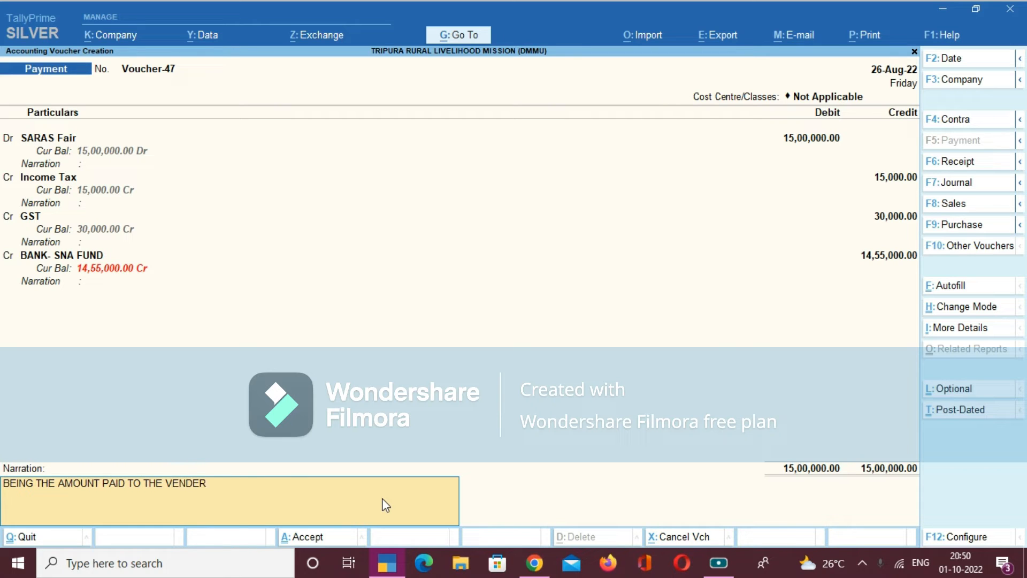
text( XYZ)
key(Return)
key(Return)
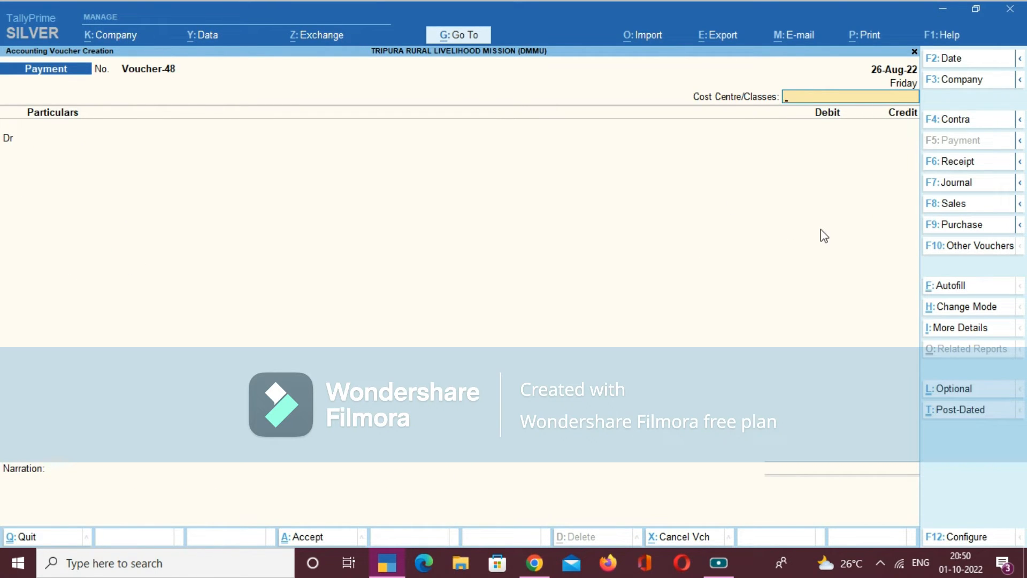
- Start a Receipt voucher with cost centre class Not Applicable and credit Fund Received From SNA with 14,55,000.00
click(971, 166)
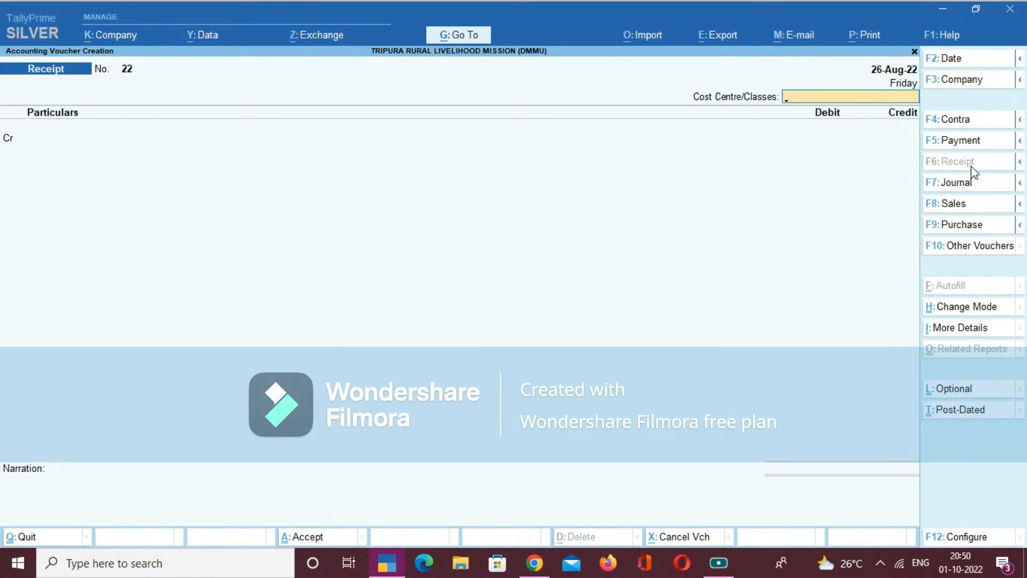
key(Return)
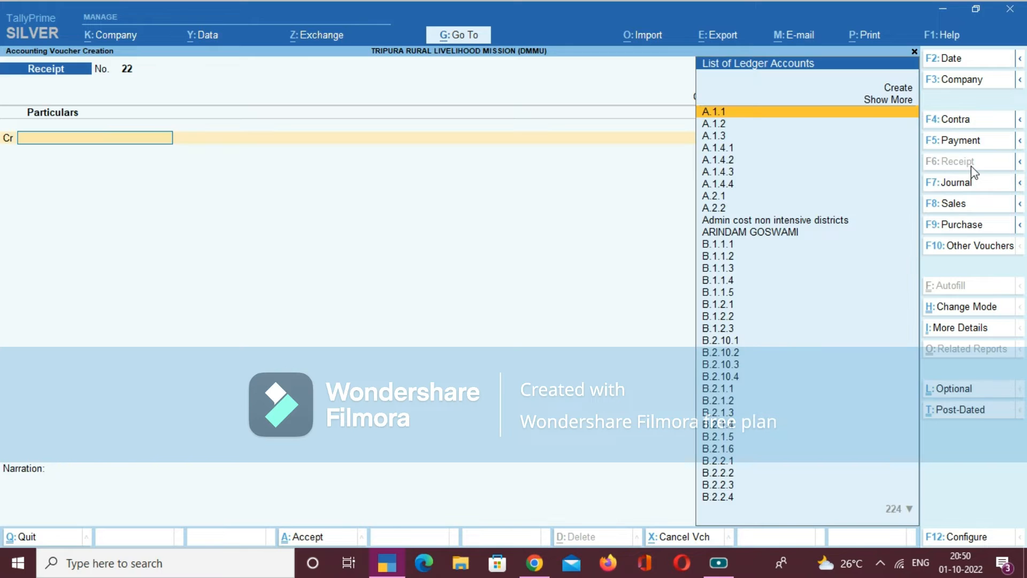
text(FUN)
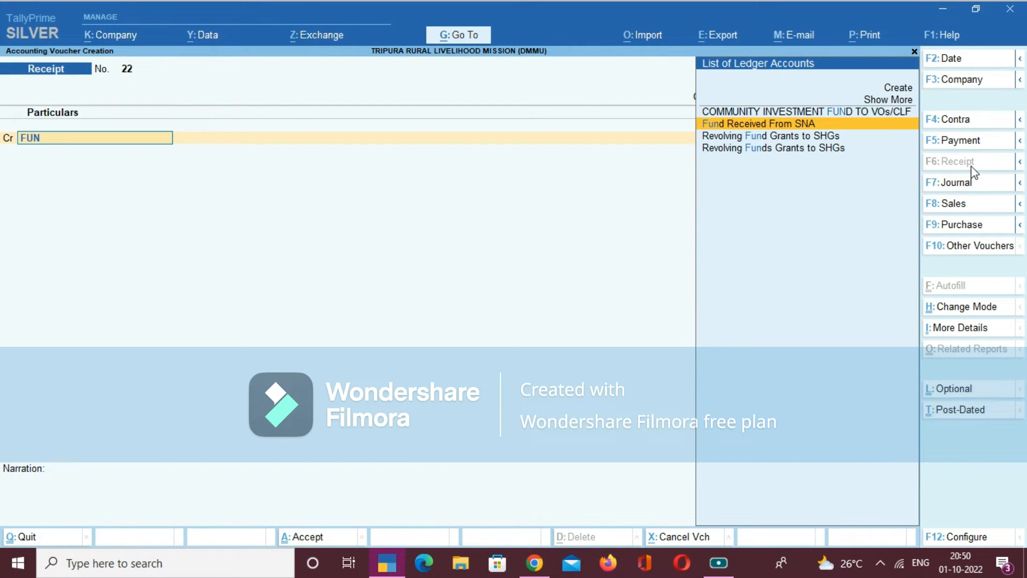
key(Return)
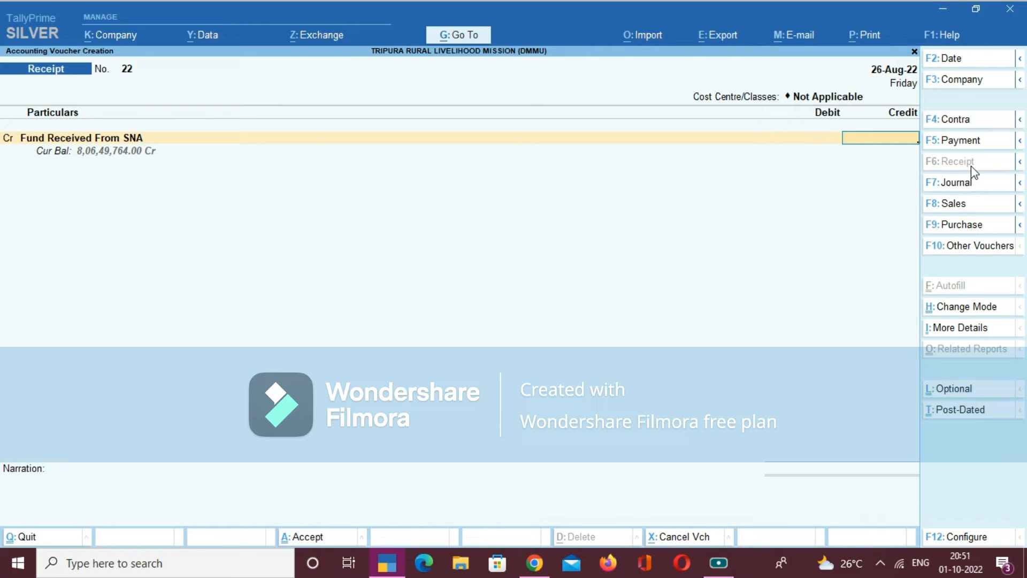
text(14,55,00)
text(000)
key(Return)
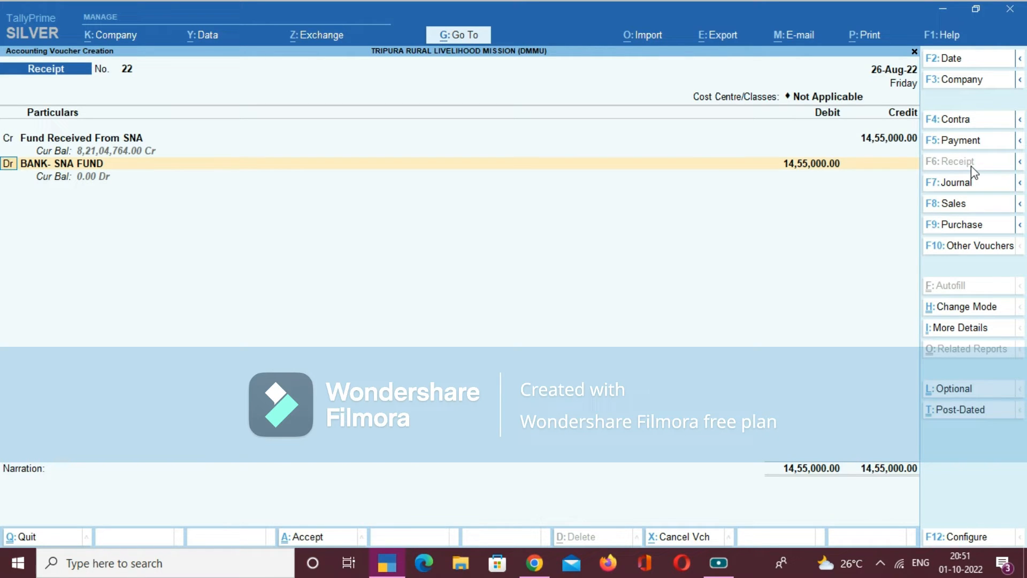
- Debit BANK- SNA FUND with 14,55,000.00 and allocate it as e-Fund Transfer dated 26-Aug-22, leaving the instrument number and bank name blank
key(Return)
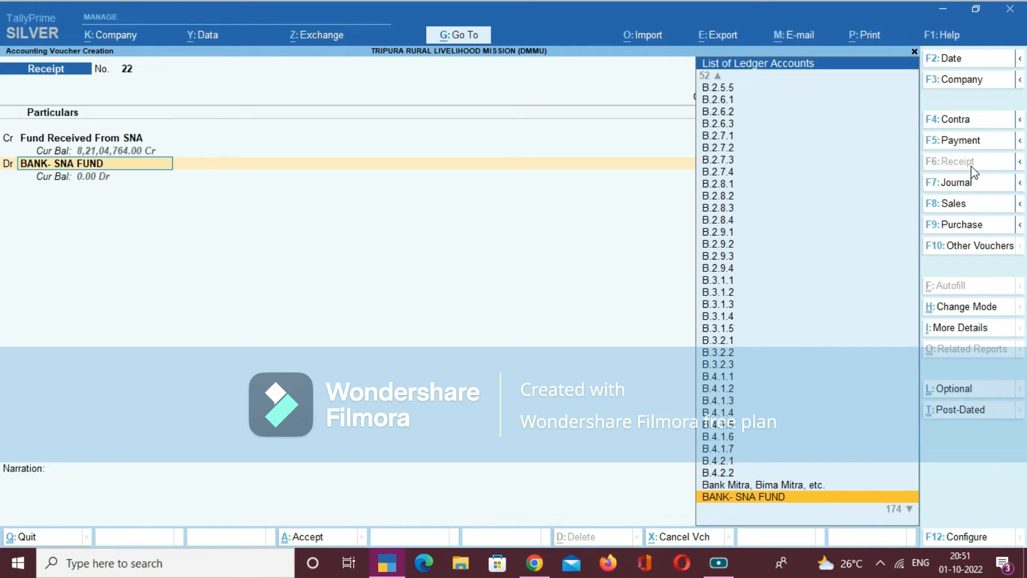
key(Return)
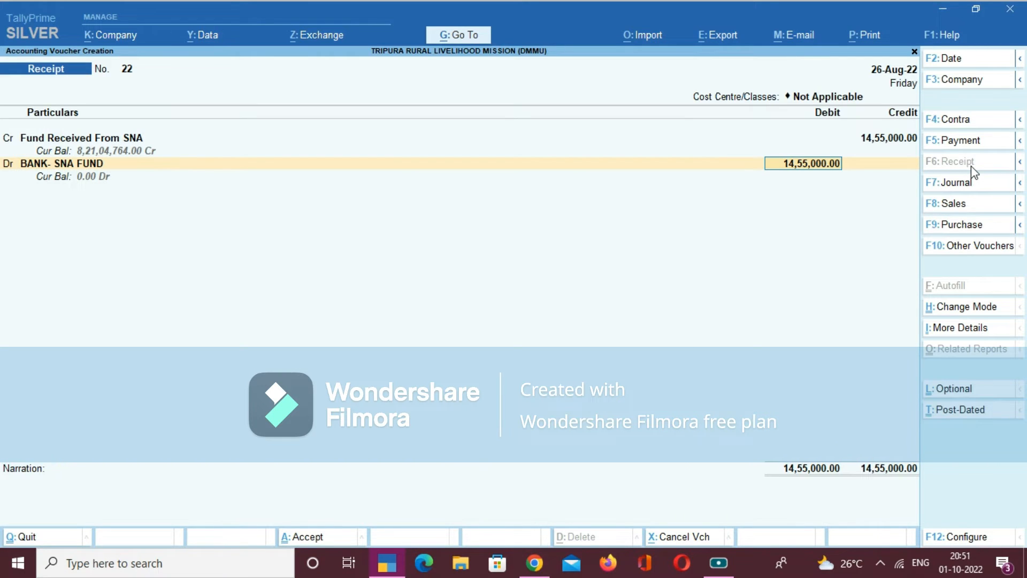
key(Return)
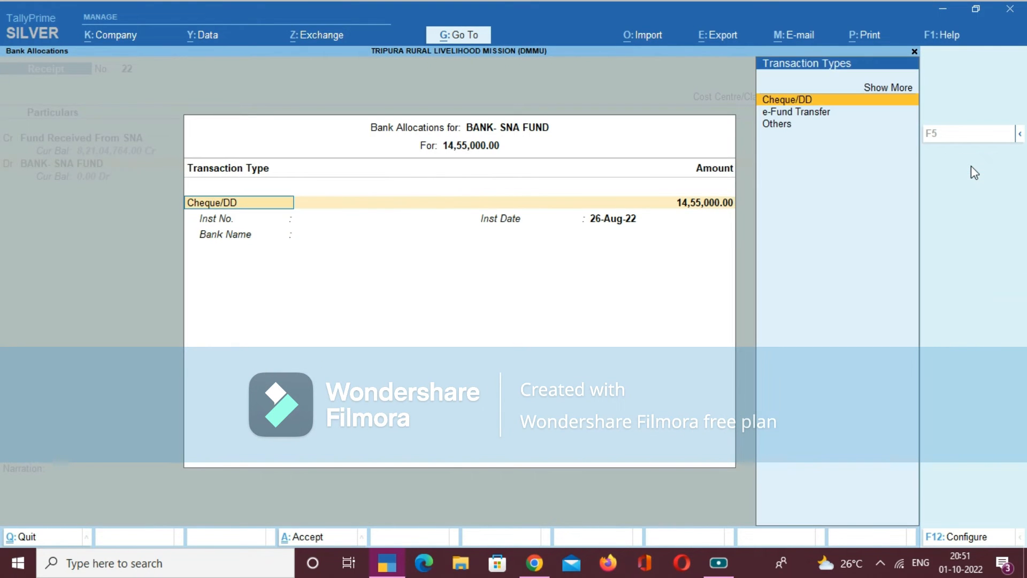
key(Down)
key(Return)
key(Return)
key(Return)
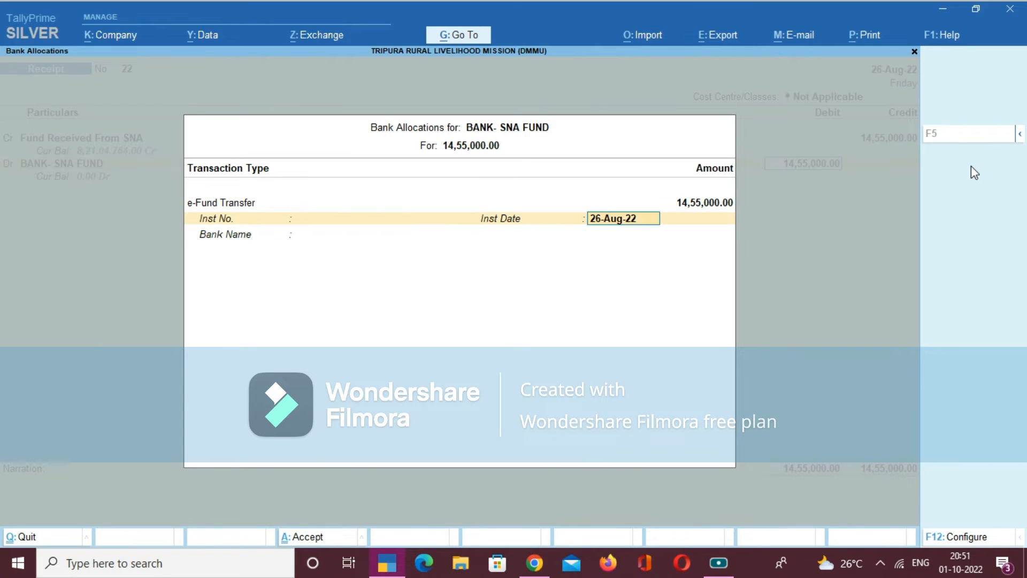
key(Return)
key(Return)
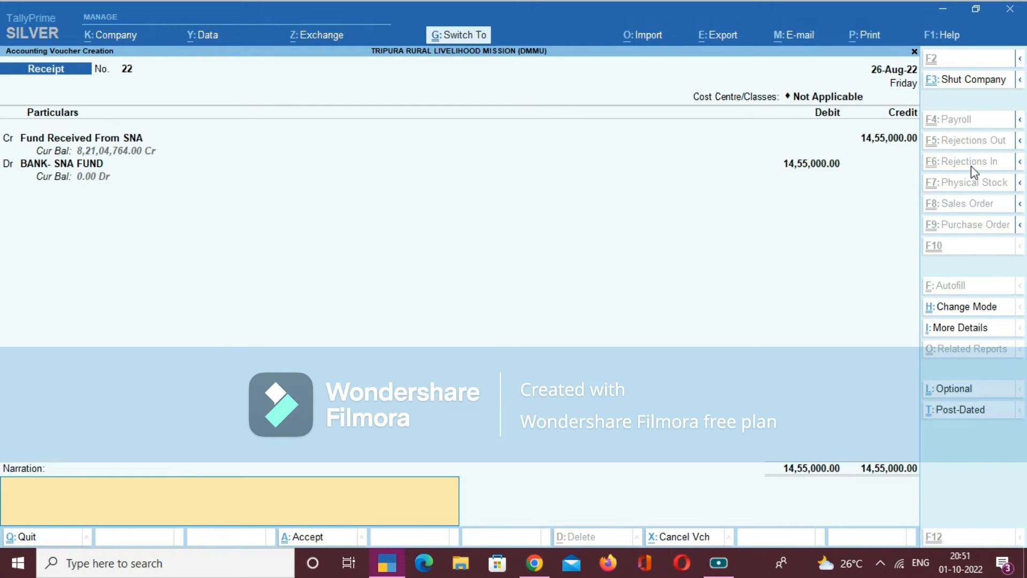
- Enter the narration "BEING THE FUND RECEIVED FROM SNA" and save the Receipt voucher
text(BEING THE FUND RECEIVED FROM SNA)
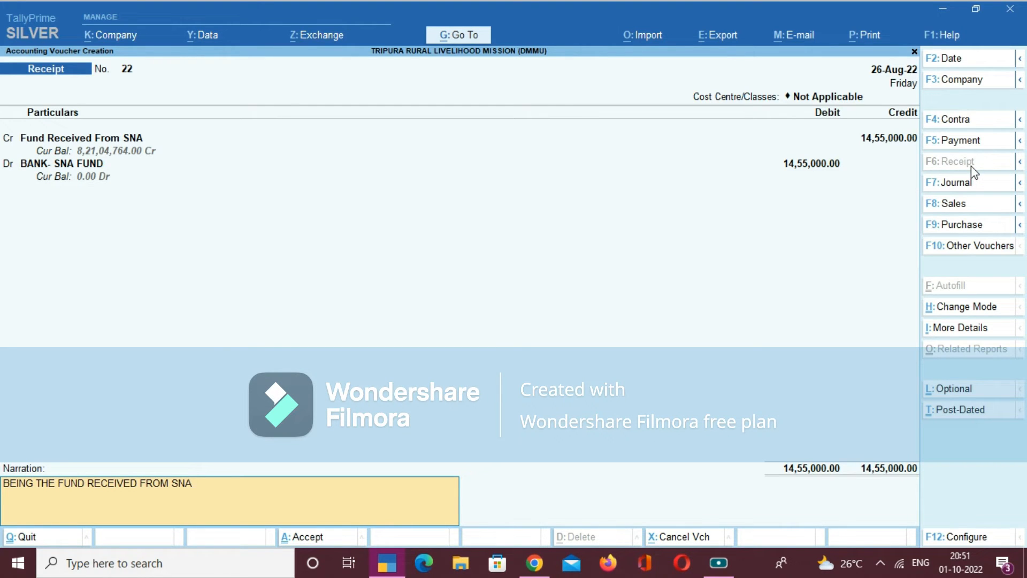
key(Return)
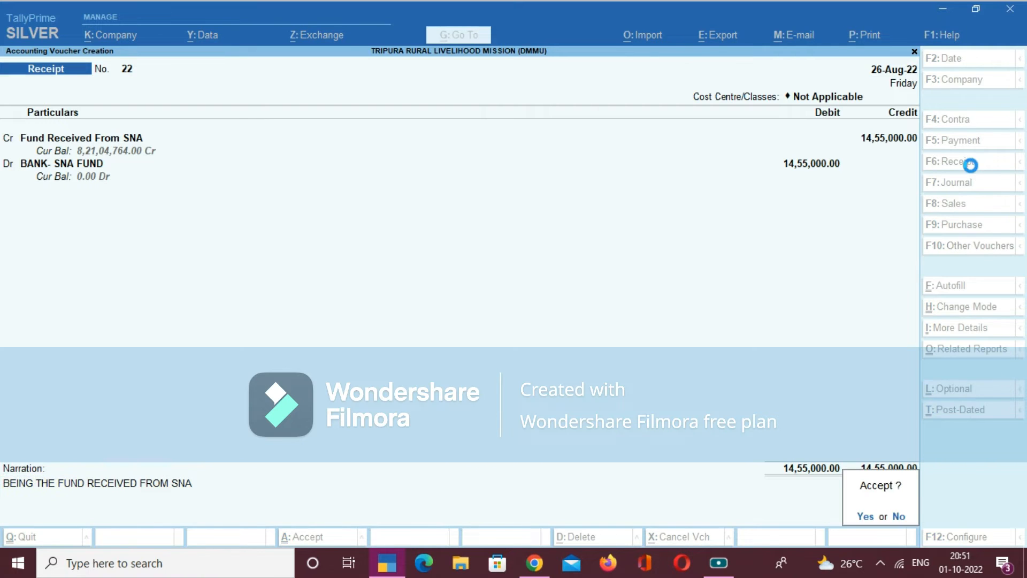
key(Return)
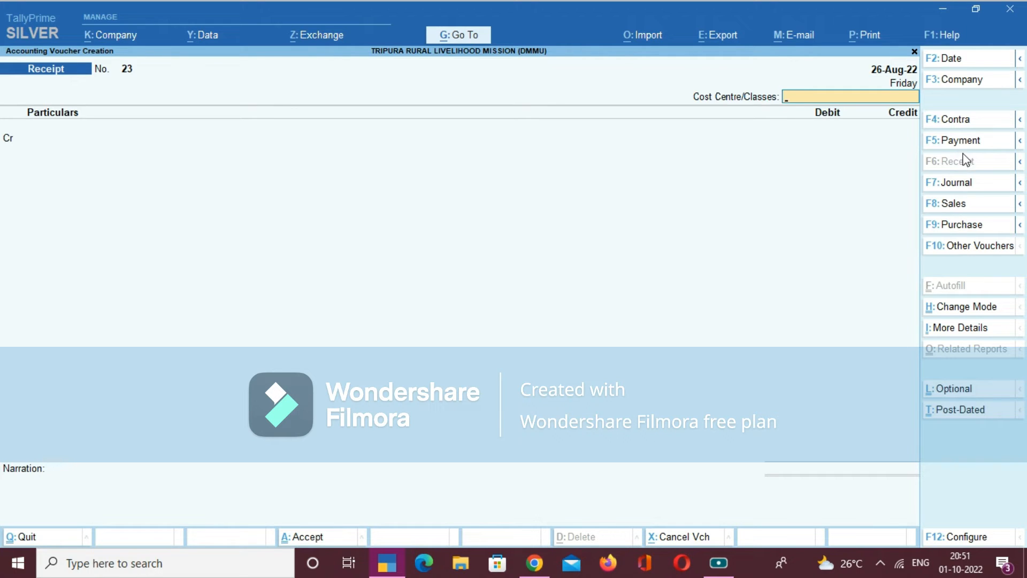
- Start a Payment voucher with cost centre class Not Applicable and debit Income Tax with 15,000.00
click(970, 141)
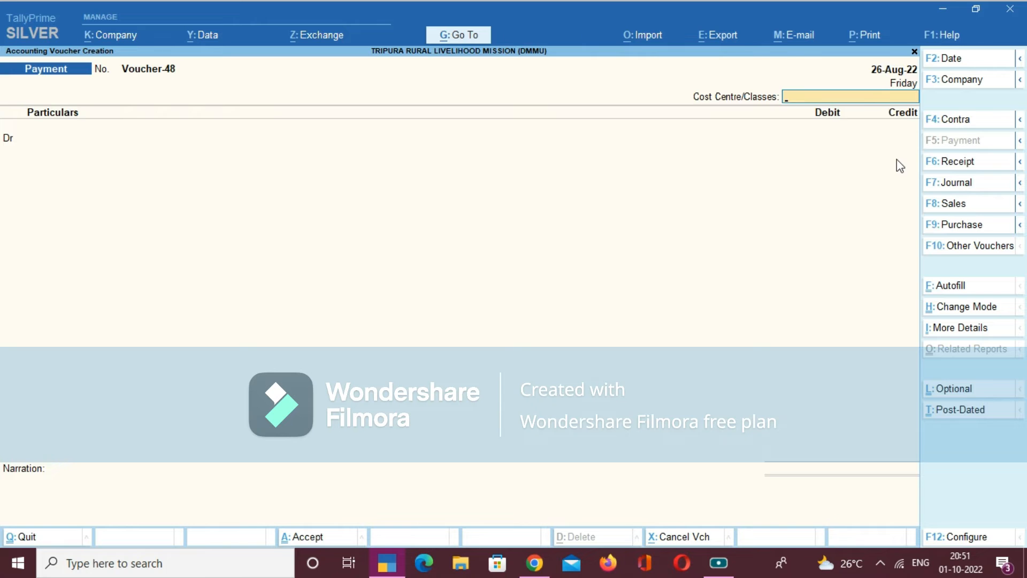
key(Return)
text(inco)
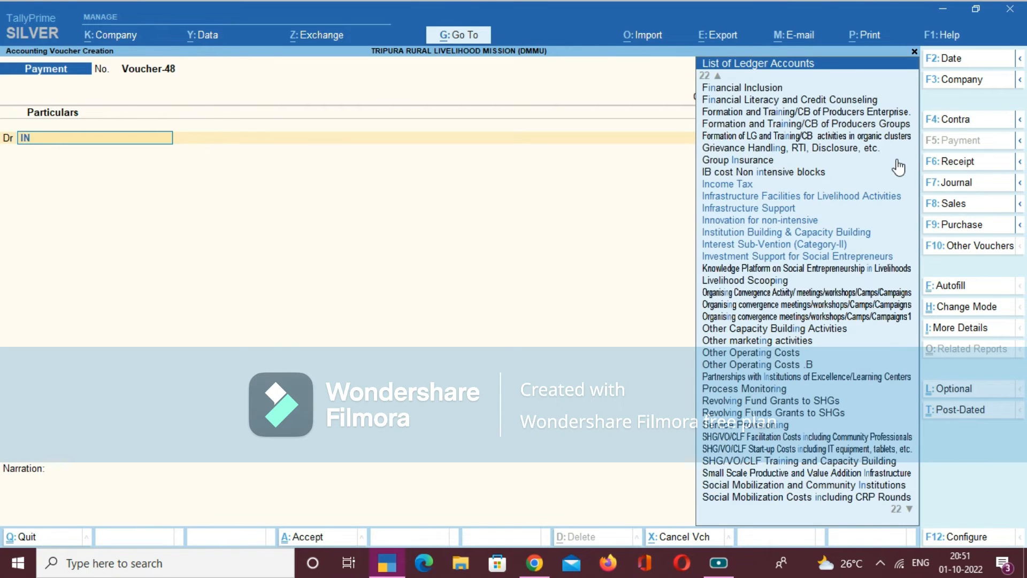
key(Return)
key(Up)
key(Return)
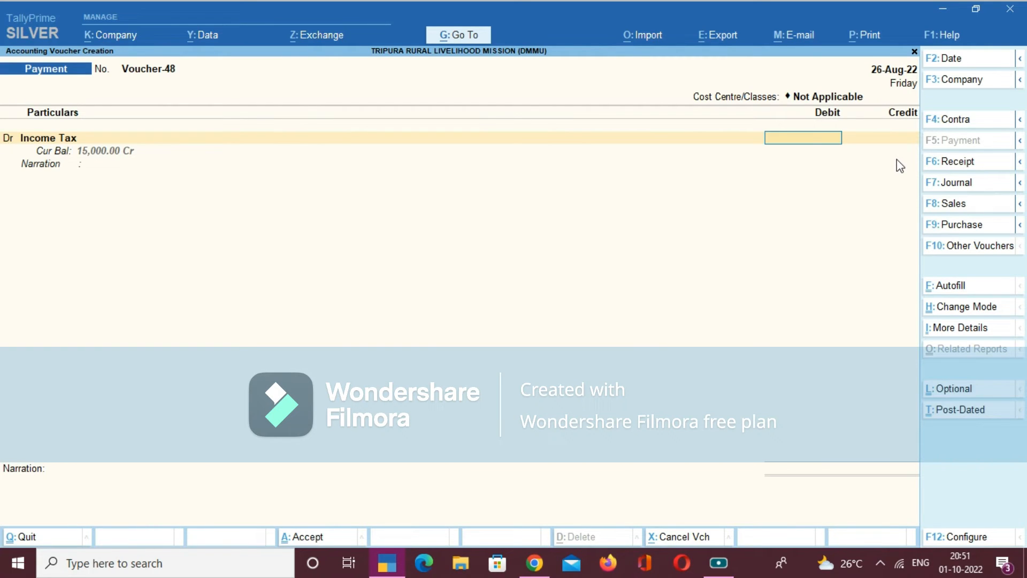
text(15000)
key(Return)
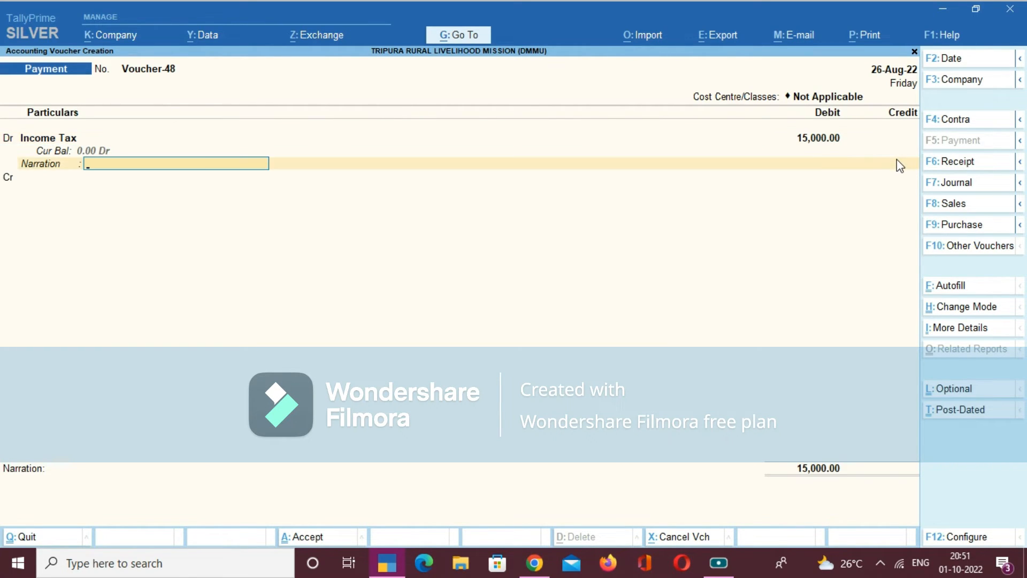
- Set the Payment voucher's date to 5-Sep-22 and leave the Income Tax line's narration blank
click(958, 60)
text(5-9)
key(Return)
- Choose BANK STATUTORY FUND as the credit ledger of the Income Tax payment
key(Return)
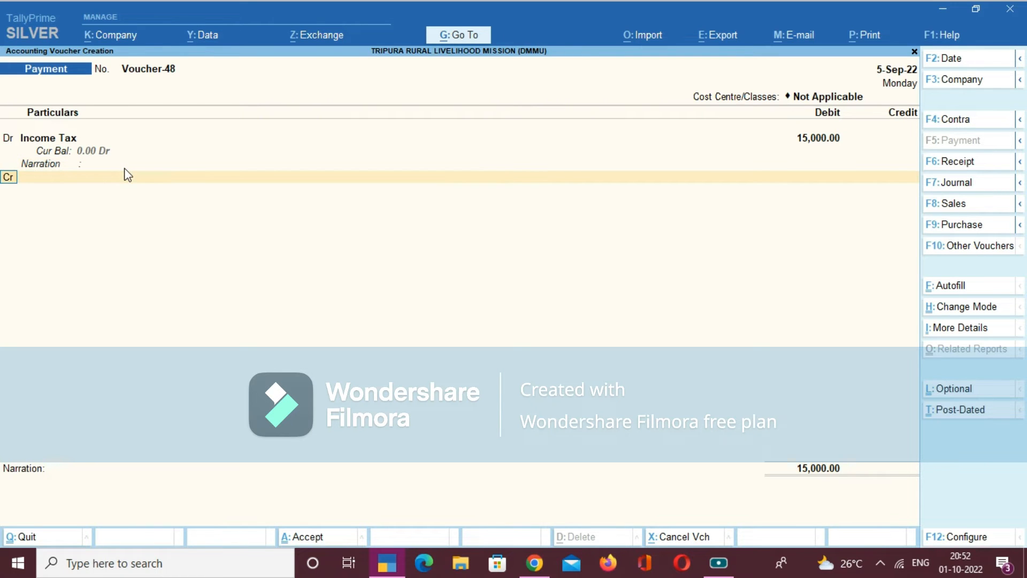
key(Return)
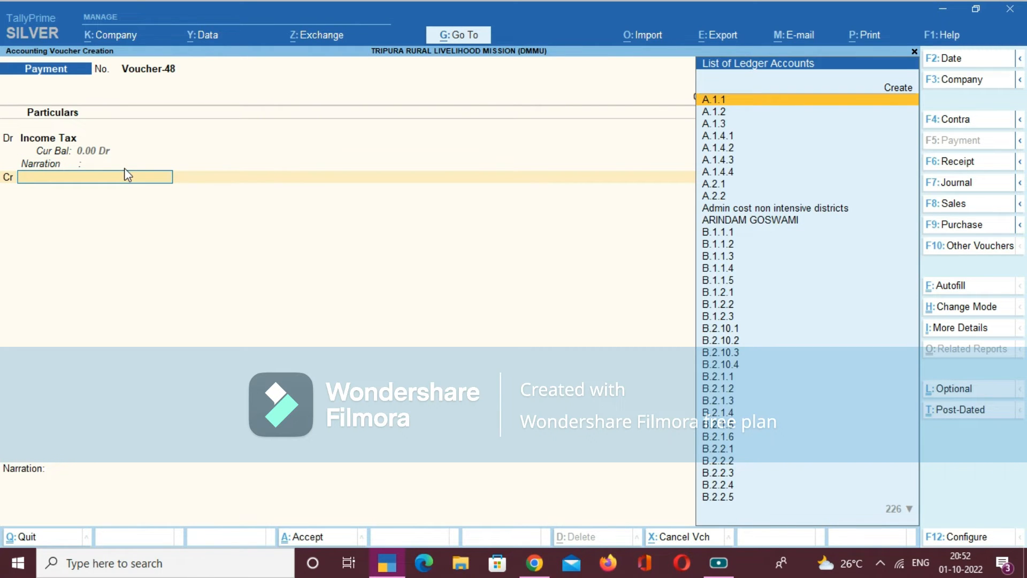
text(STA)
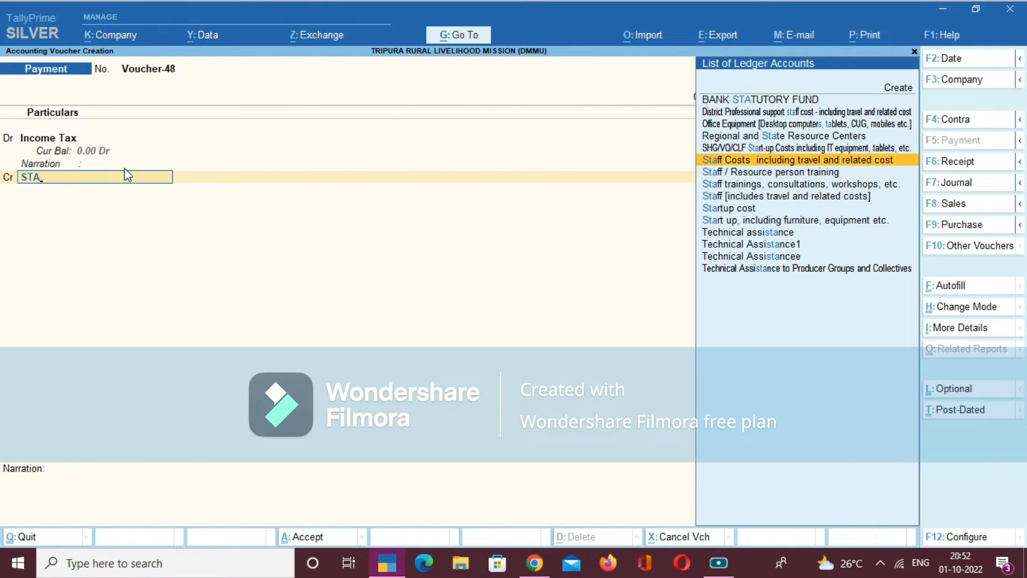
key(Up)
key(Up)
key(Up)
key(Up)
key(Up)
key(Up)
key(Down)
key(Return)
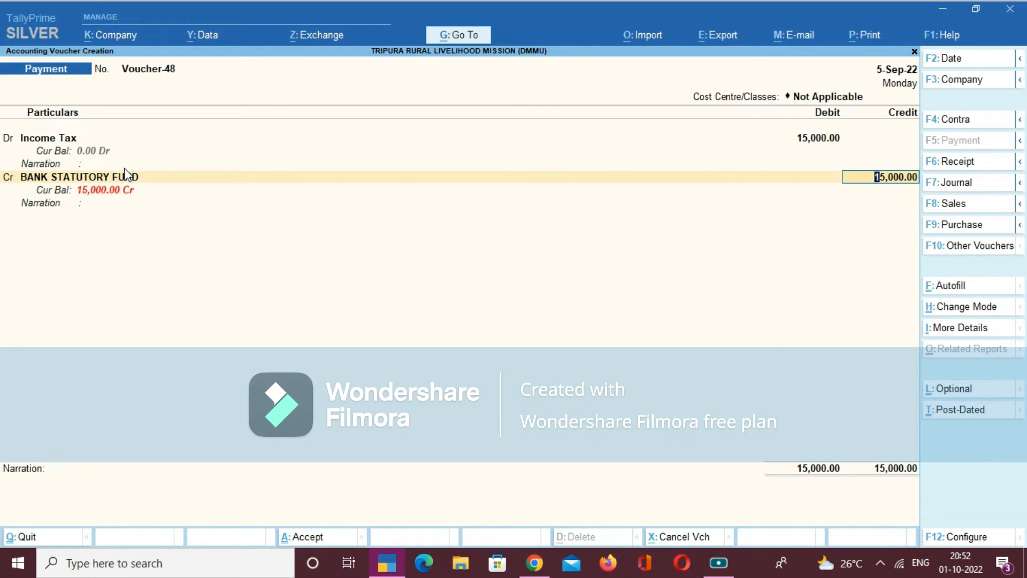
- Allocate the 15,000.00 BANK STATUTORY FUND credit as a Cheque with cheque range Not Applicable, instrument number 001254 and date 5-Sep-22
key(Return)
key(Return)
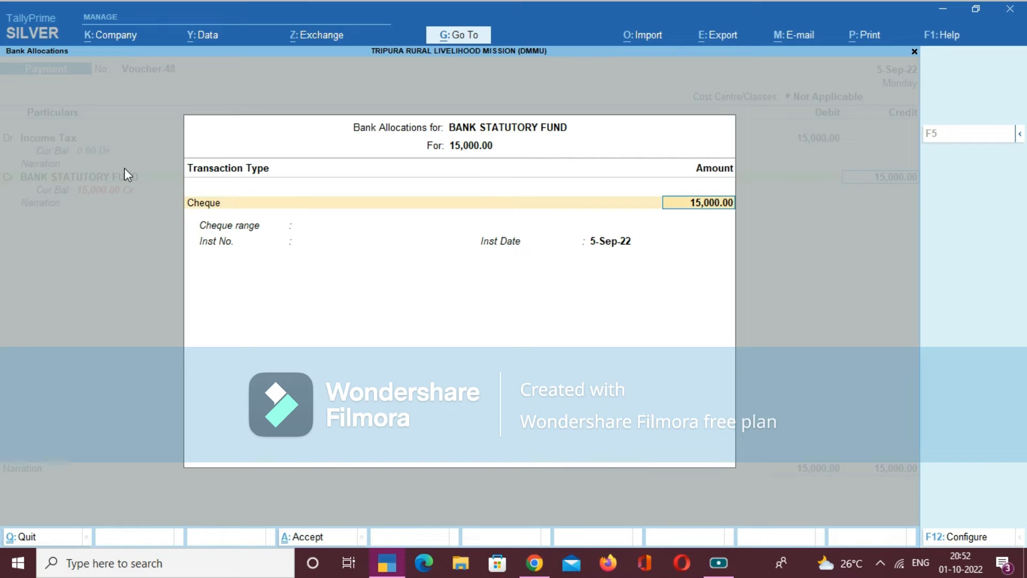
key(Return)
text(001254)
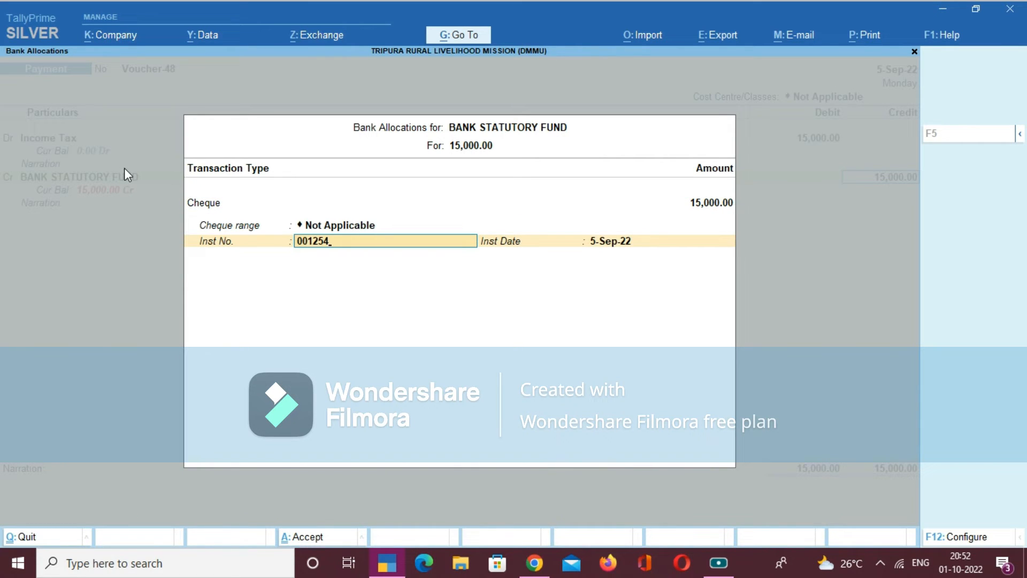
key(Return)
key(Return)
key(Return)
- Enter the narration "BEING THE AMOUNT PAID FOR INCOME TAX AGAINST MENO 1,2,3,4" and save the Payment voucher
text(BEING)
text( THE AMOUN)
text(T P)
text(F)
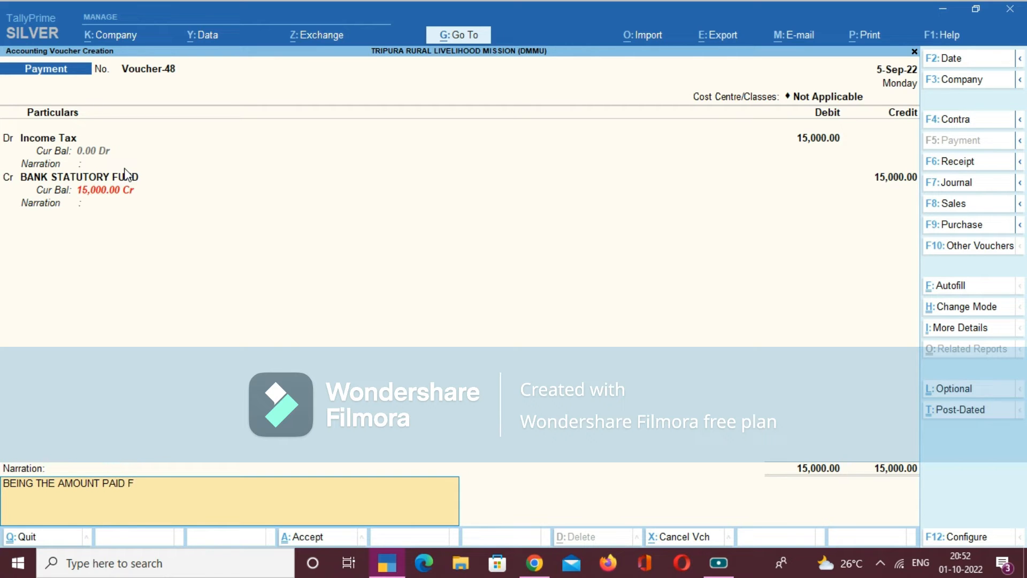
text(OR INCOME TAX A)
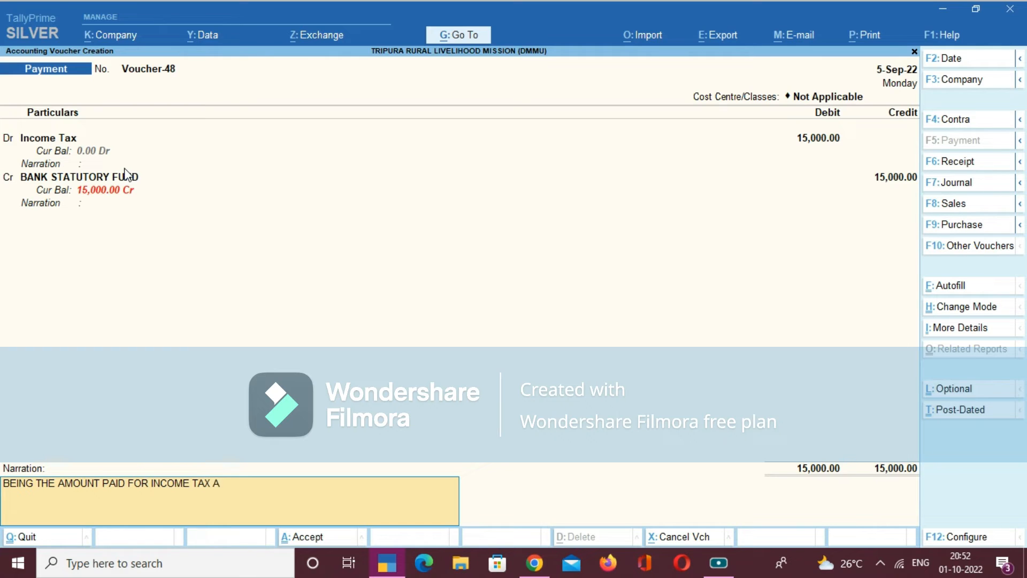
text(GAINST MENO 1,2,3,4)
key(Return)
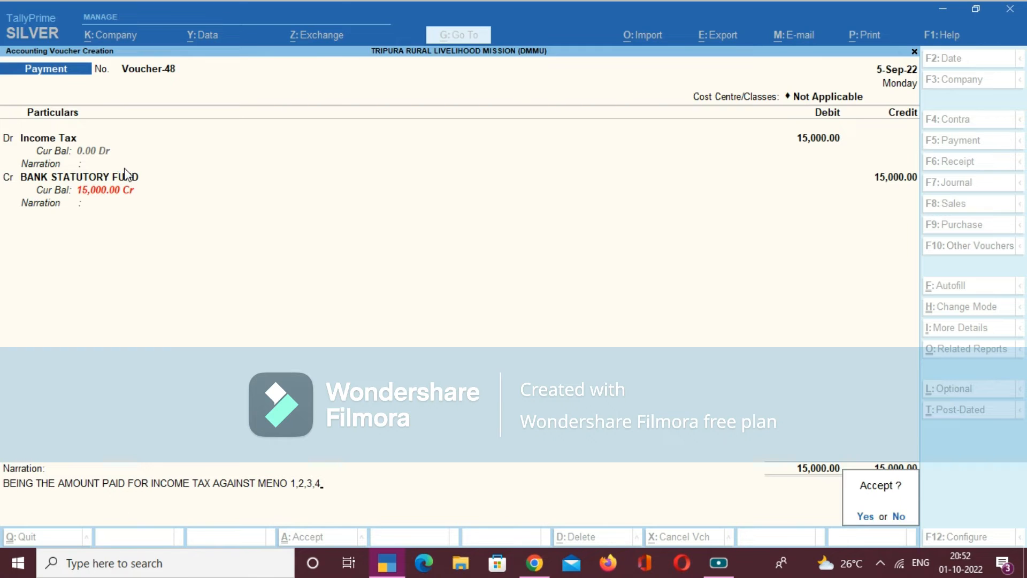
key(Return)
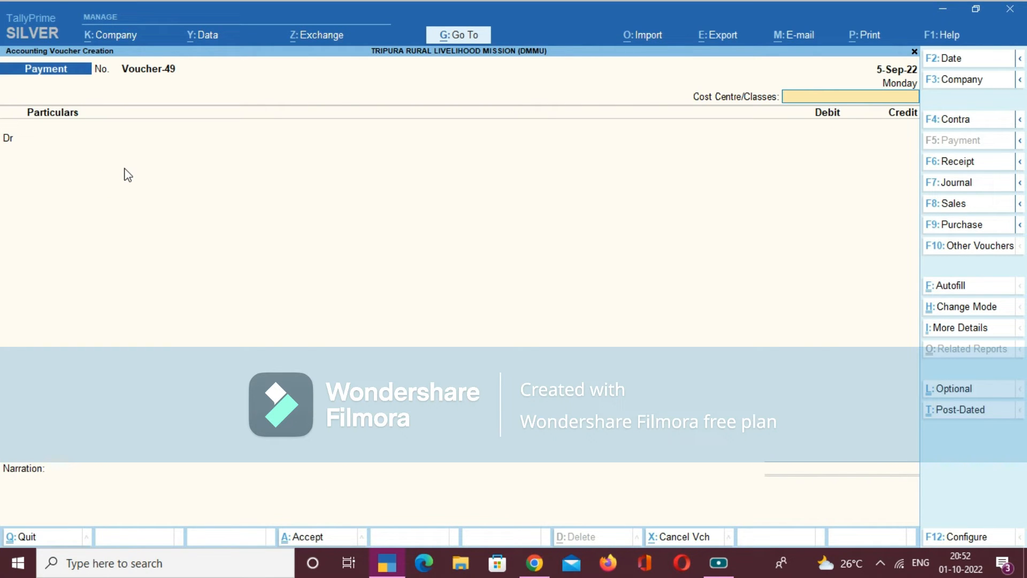
- Start a Receipt voucher with cost centre class Not Applicable and credit Fund Received From SNA with 15,000.00
click(955, 163)
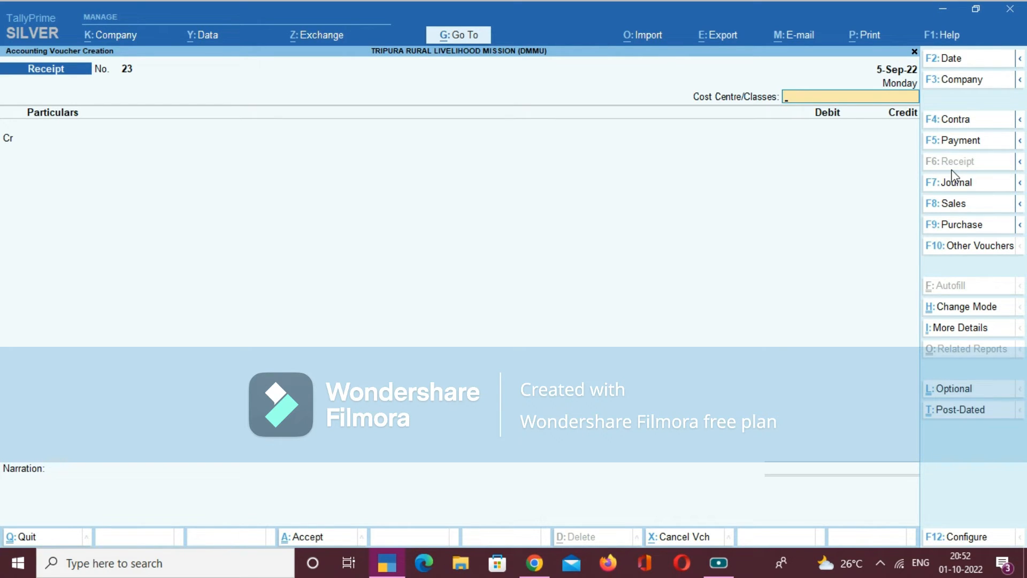
key(Return)
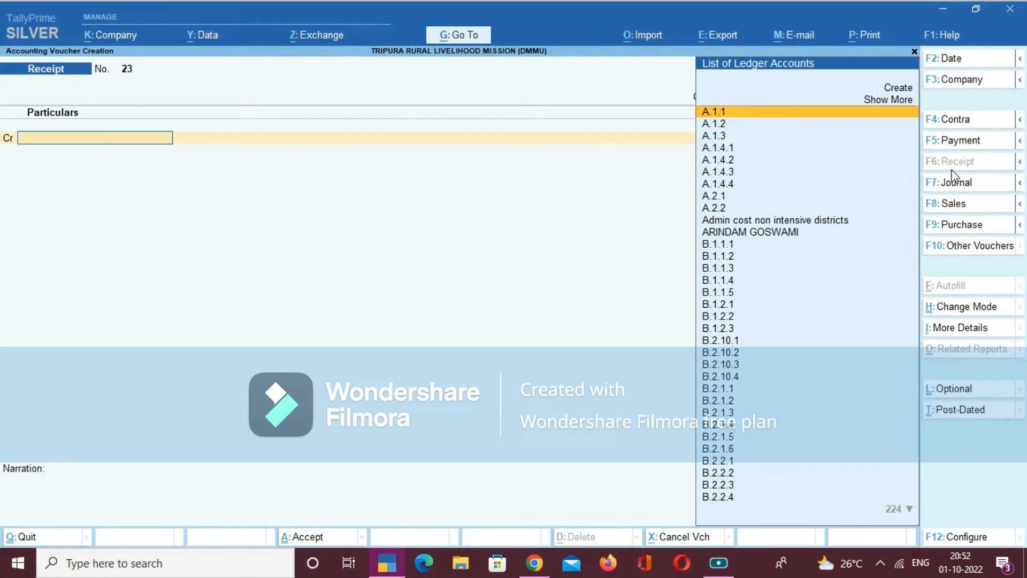
text(NA)
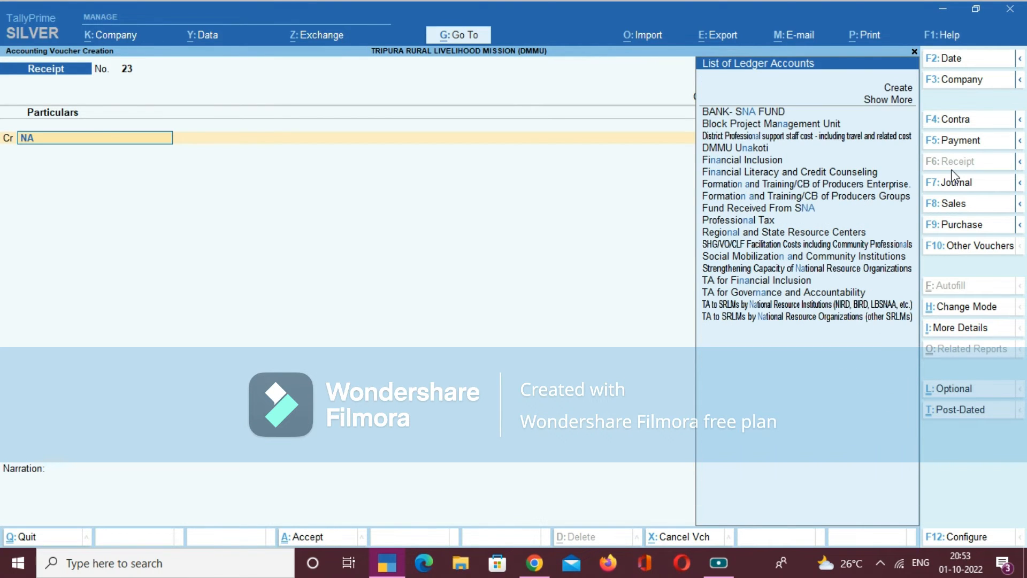
key(BackSpace)
key(BackSpace)
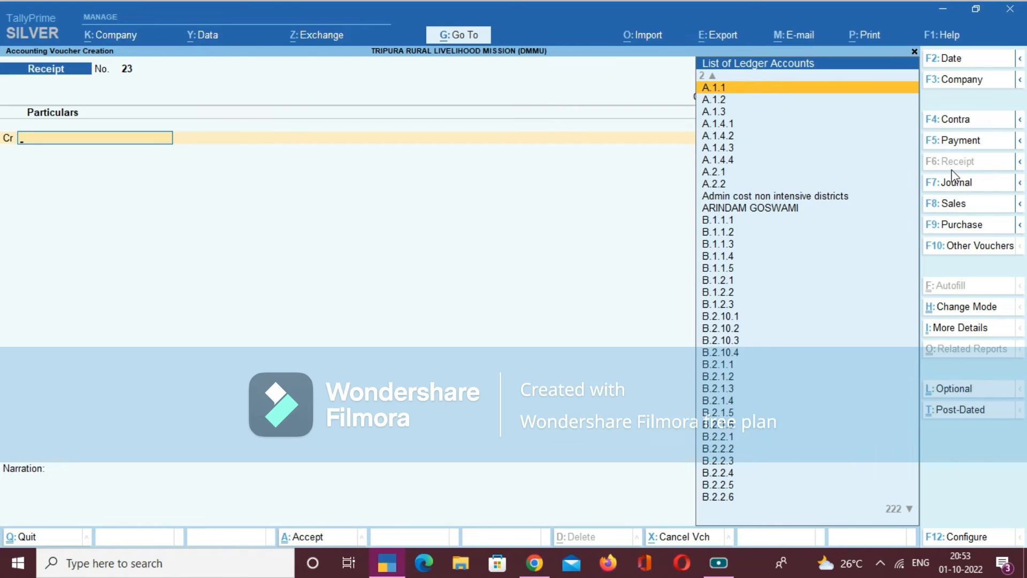
text(fund)
key(Return)
text(15000)
key(Return)
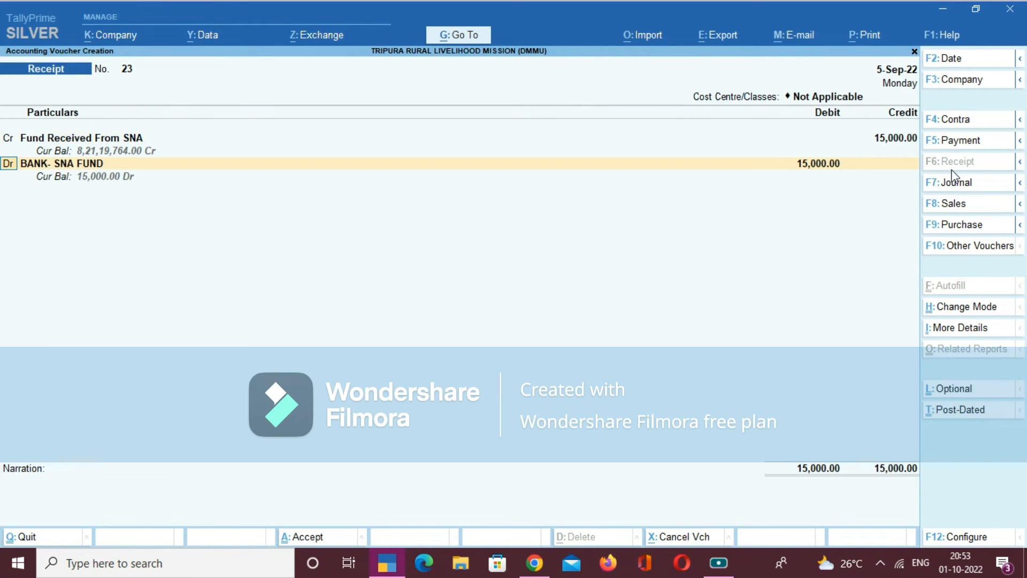
- Debit BANK- SNA FUND with 15,000.00 and allocate it as an e-Fund Transfer dated 5-Sep-22, leaving the instrument number blank
key(Return)
key(Return)
key(Return)
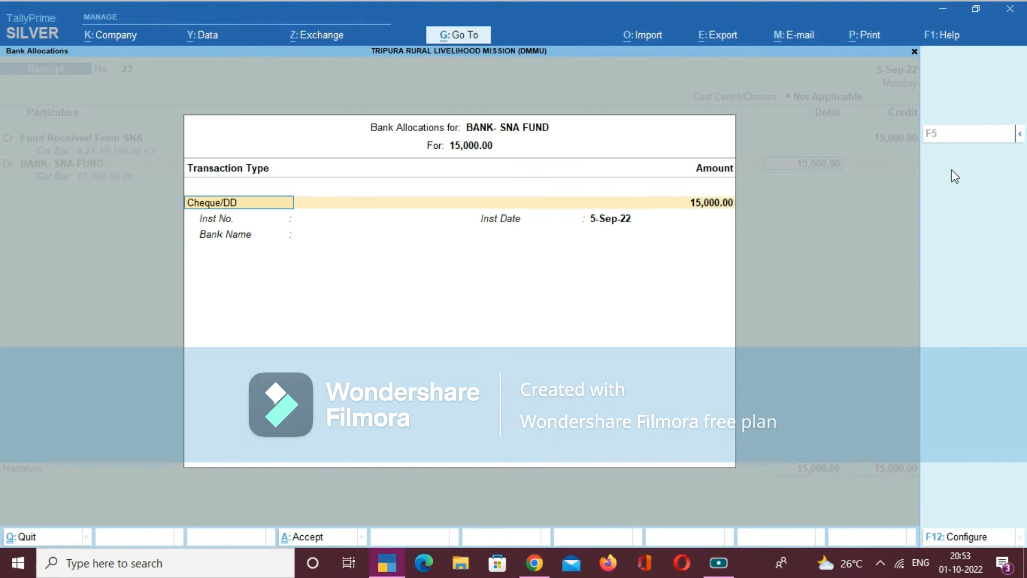
key(Return)
key(BackSpace)
key(BackSpace)
key(Down)
key(Return)
key(Return)
key(Return)
key(Return)
key(Return)
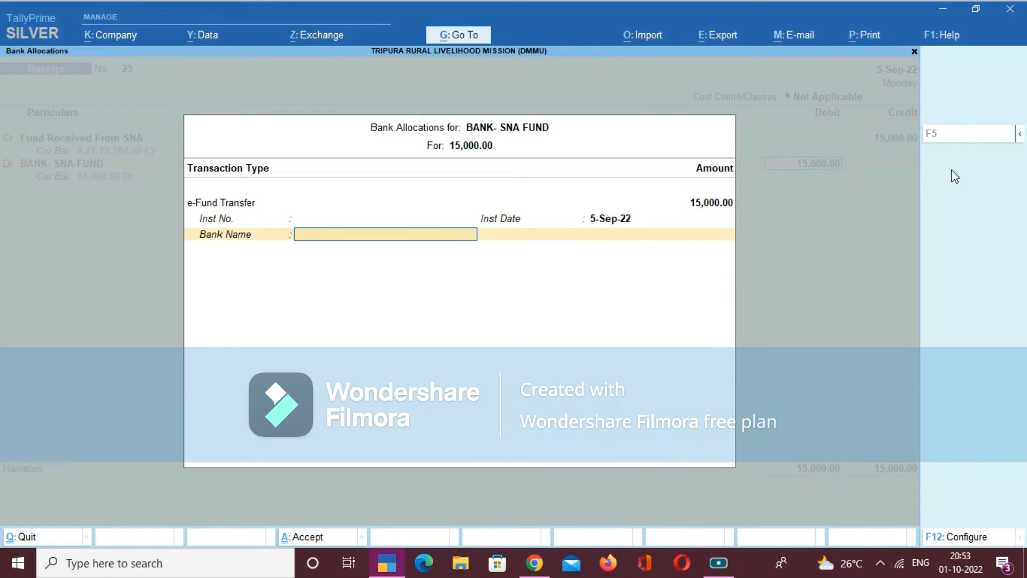
- Reuse the narration "BEING THE FUND RECEIVED FROM SNA" and save the 15,000.00 Receipt voucher
text(BEING THE FUND RECEIVED FROM SNA)
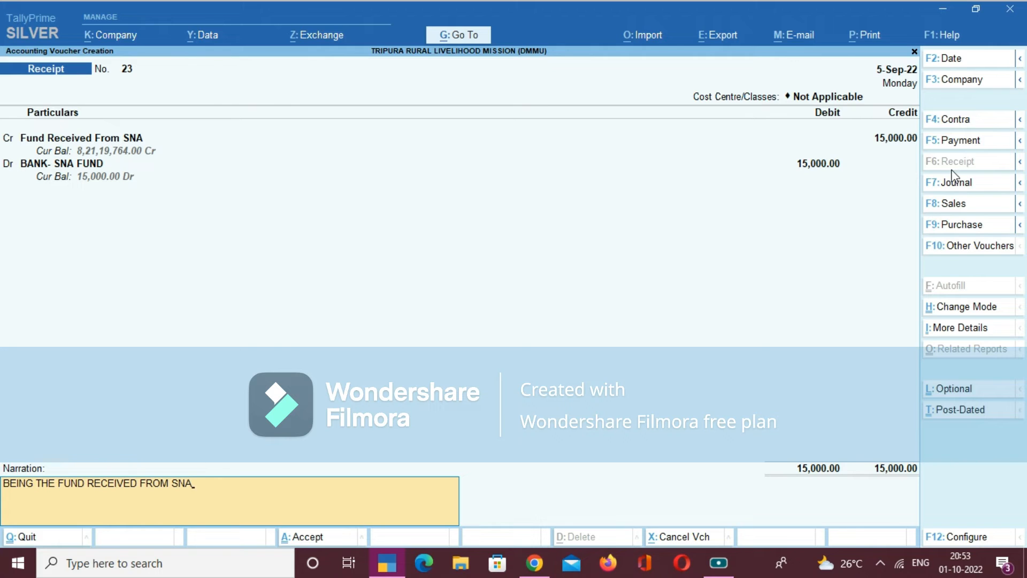
key(Return)
key(Return)
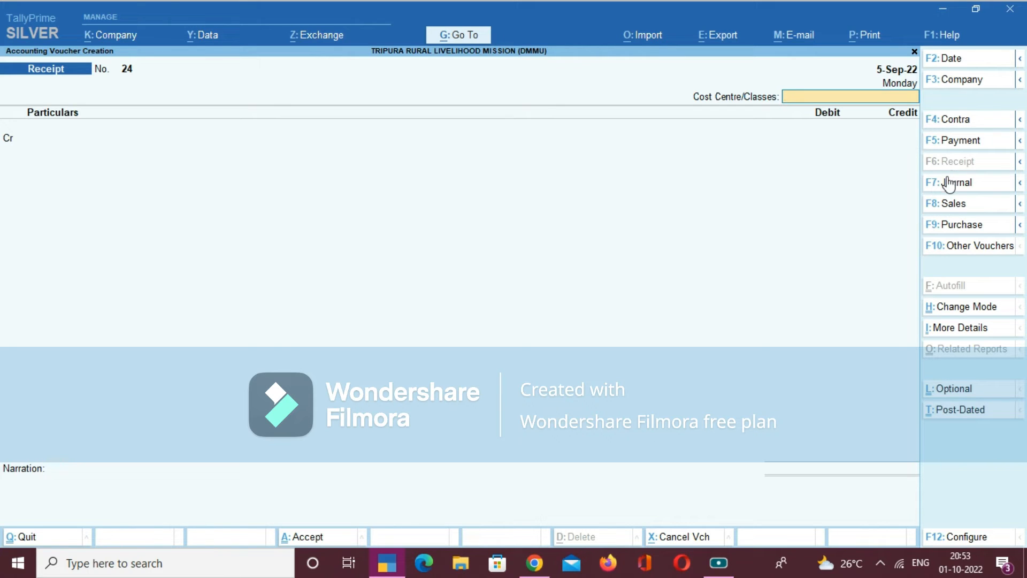
- Start a Contra voucher with cost centre class Not Applicable and credit BANK- SNA FUND with 15,000.00
click(962, 126)
key(Return)
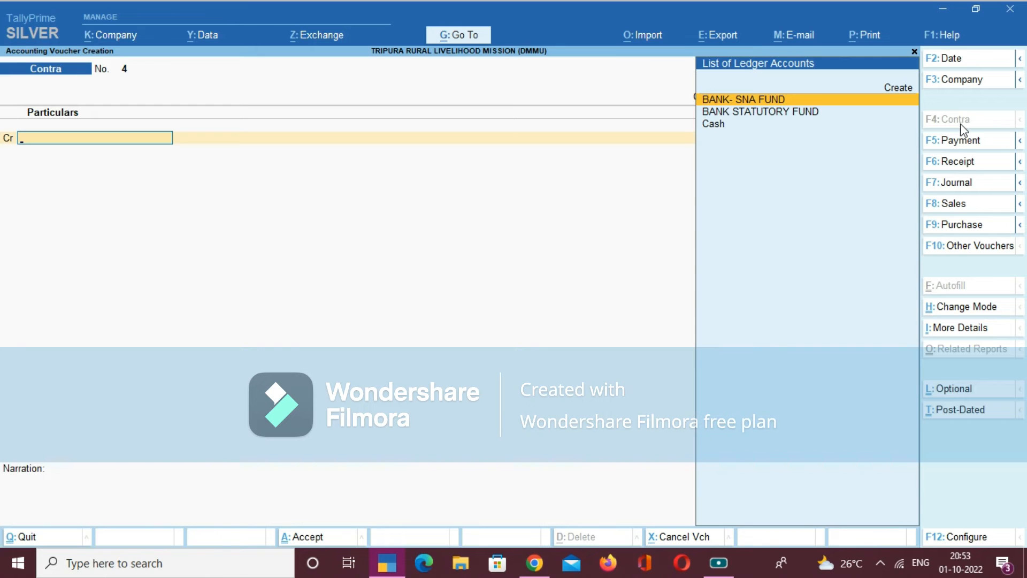
key(Return)
text(15000)
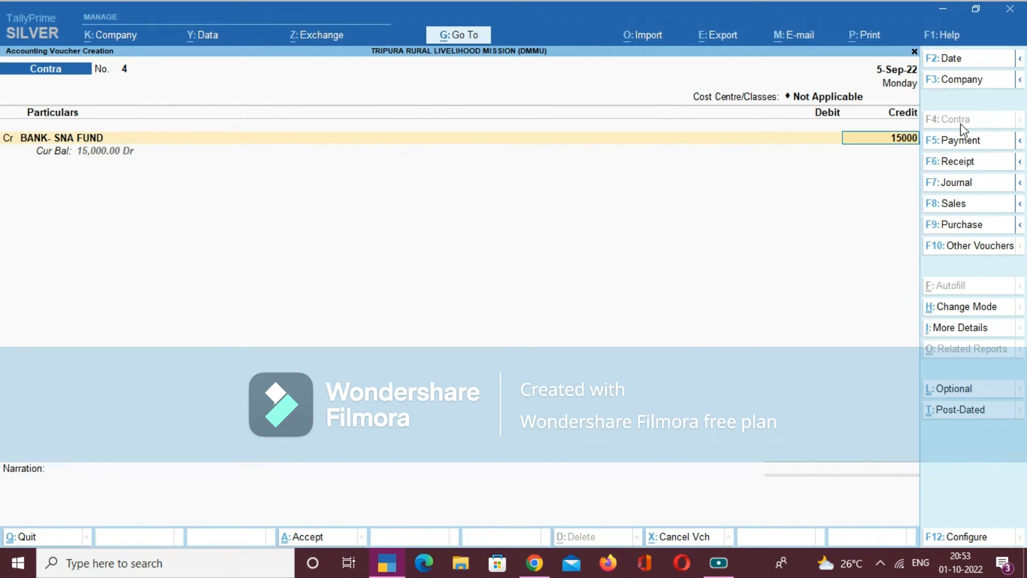
key(Return)
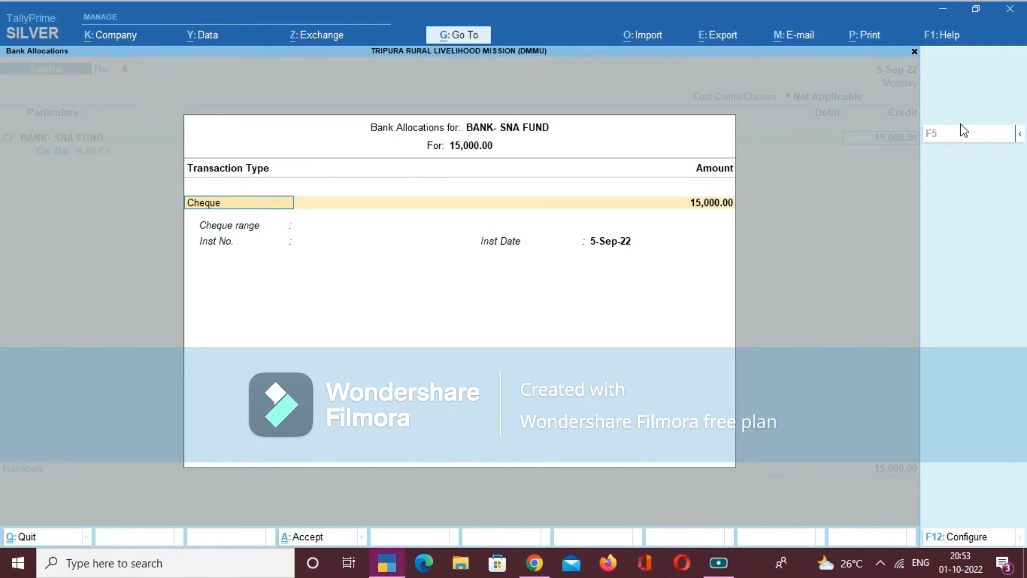
- Allocate the BANK- SNA FUND credit as an e-Fund Transfer with bank name Not Applicable and instrument date 5-Sep-22
text(e)
key(Return)
key(Return)
key(Return)
key(Return)
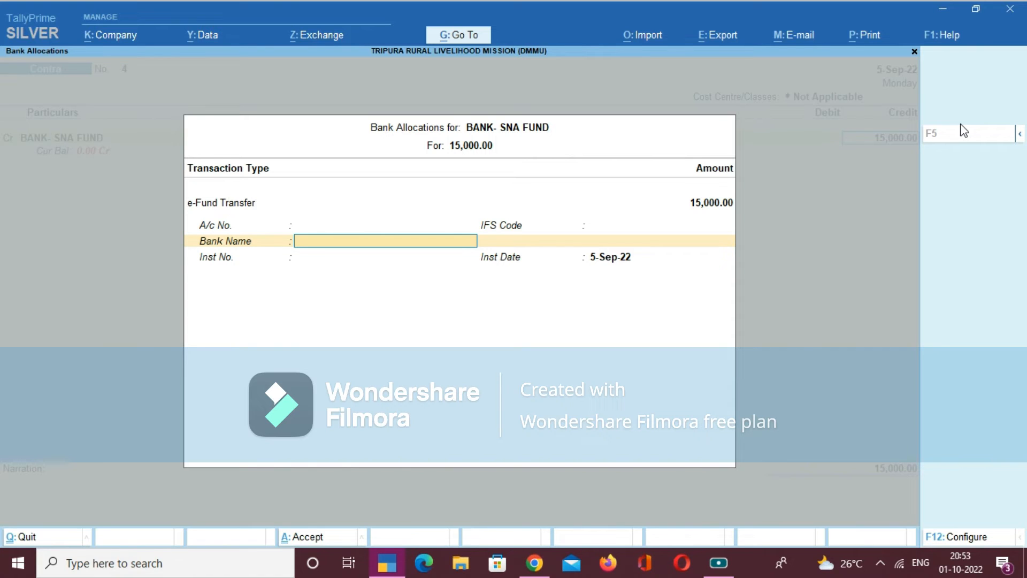
key(Return)
key(Return)
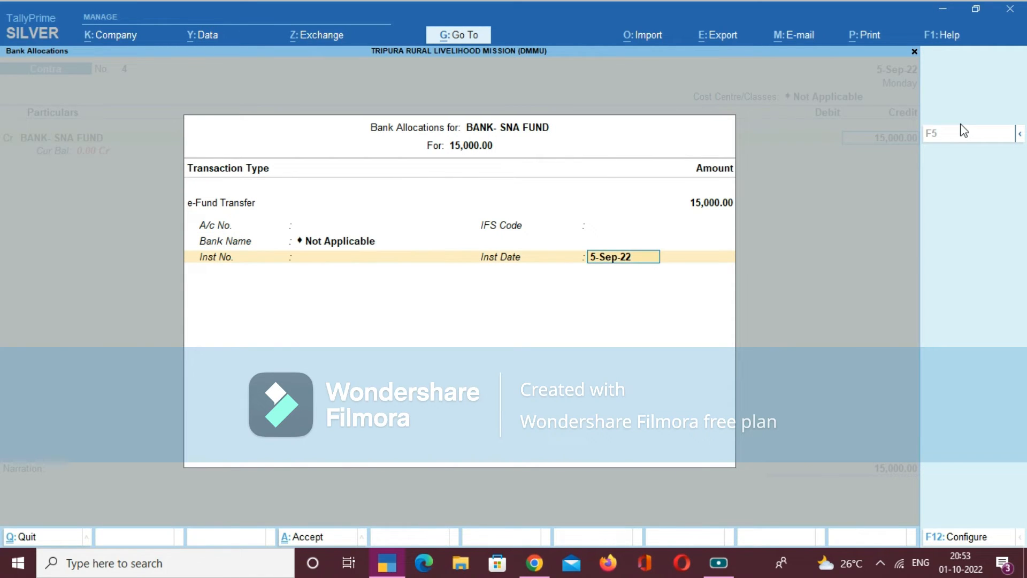
key(Return)
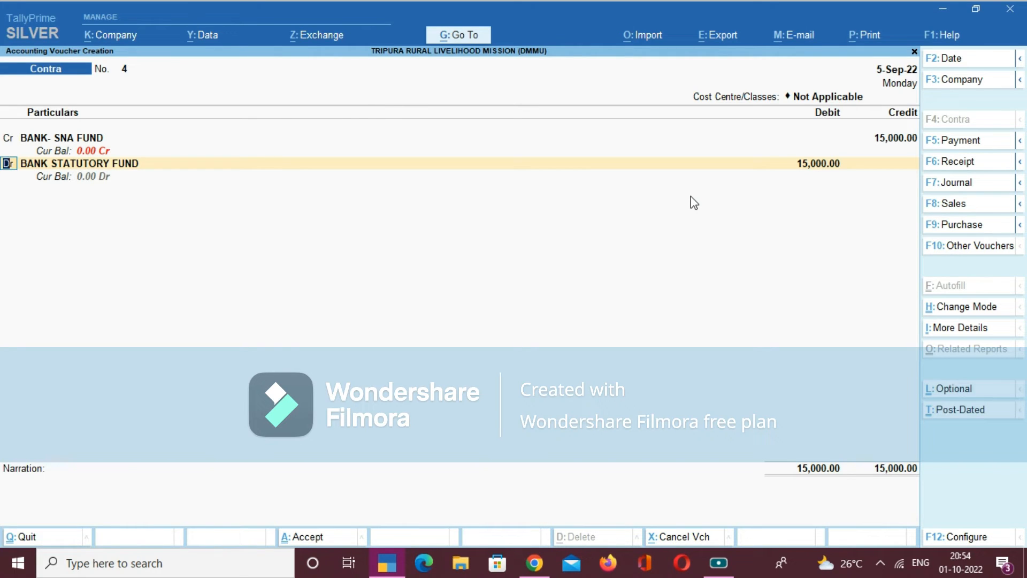
- Debit BANK STATUTORY FUND with 15,000.00 in the Contra voucher and accept its bank allocation
key(Return)
key(Return)
key(Return)
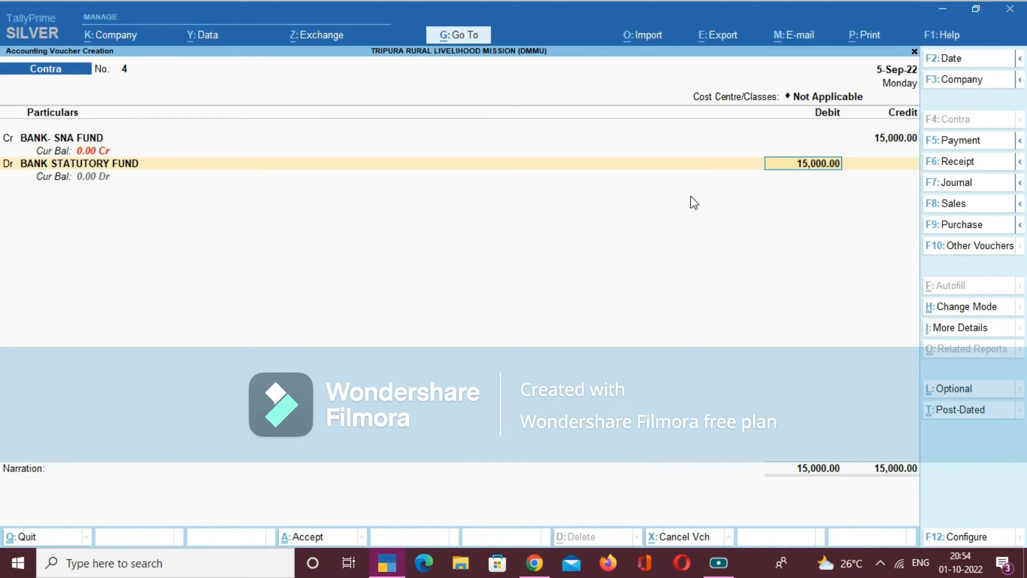
key(Return)
key(Return)
key(Return)
key(Return)
key(Return)
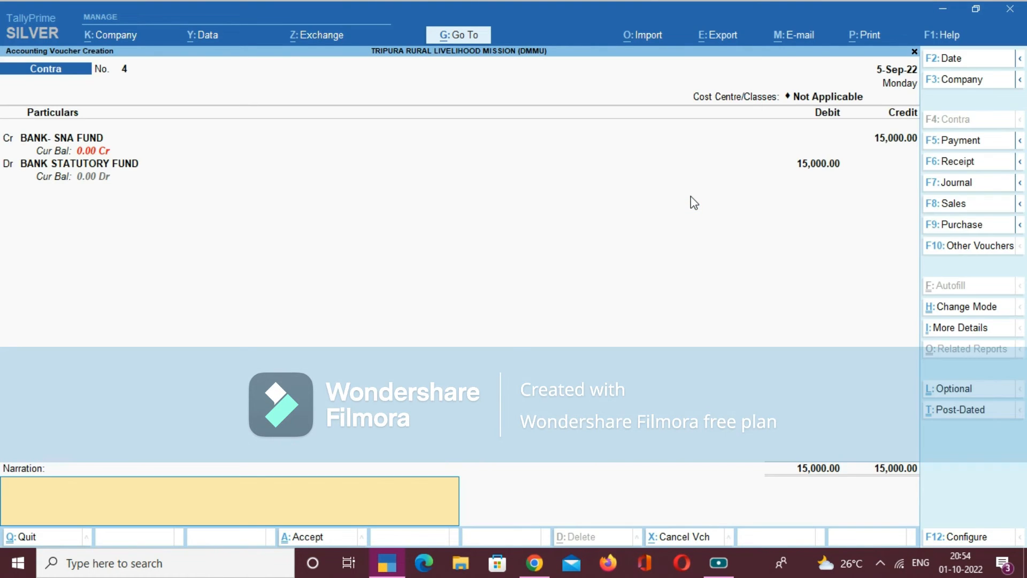
- Recall the previous narration, change it to "BEING THE AMOUNT TRANSFER FOR INCOME TAX" and save the Contra voucher
key(ctrl)
key(ctrl+r)
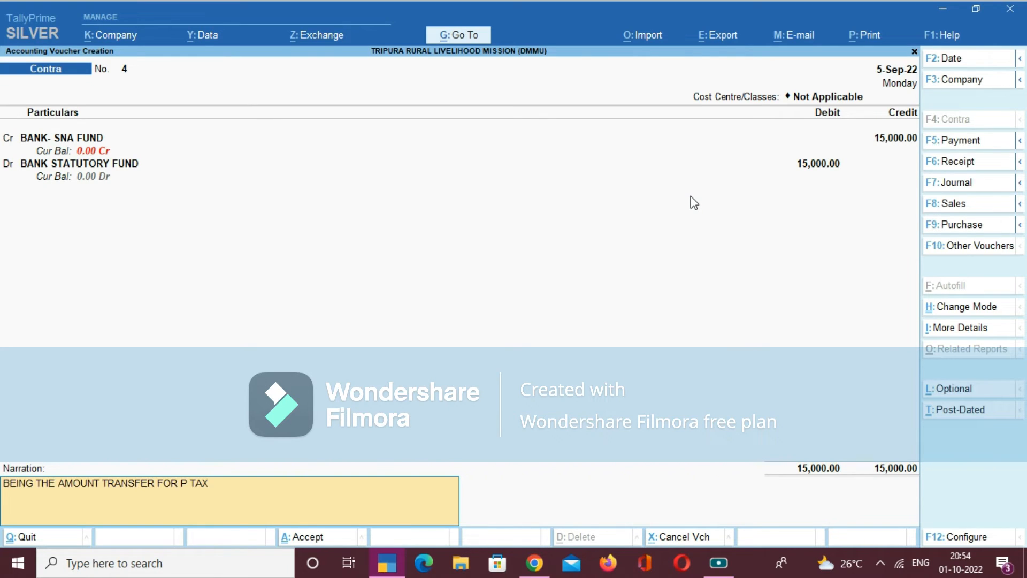
key(BackSpace)
text(X)
key(BackSpace)
key(BackSpace)
key(BackSpace)
key(BackSpace)
key(BackSpace)
text(INCOME TAX)
key(Return)
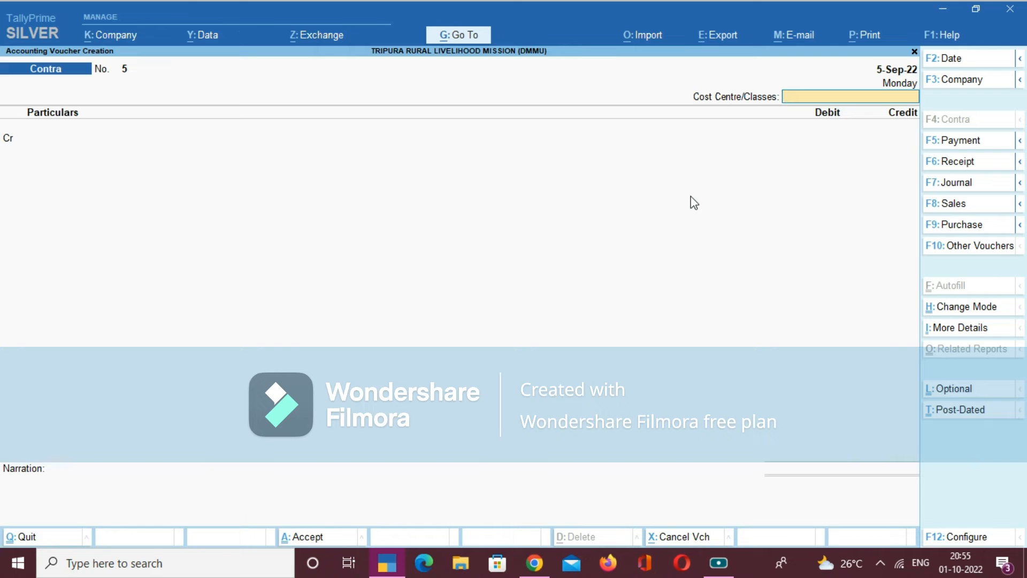
- Quit voucher creation and open the list of ledgers in the Chart of Accounts
key(Escape)
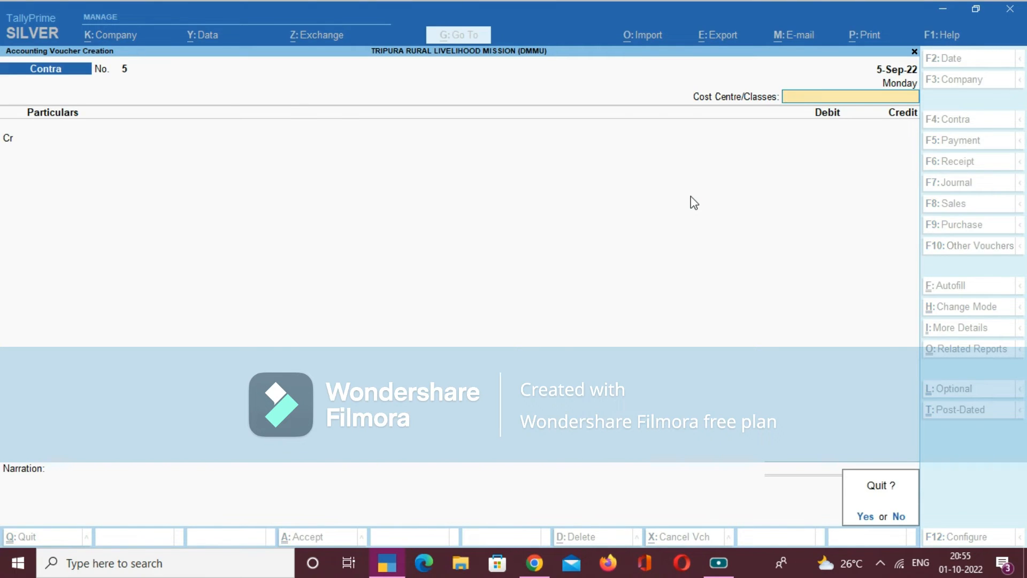
key(y)
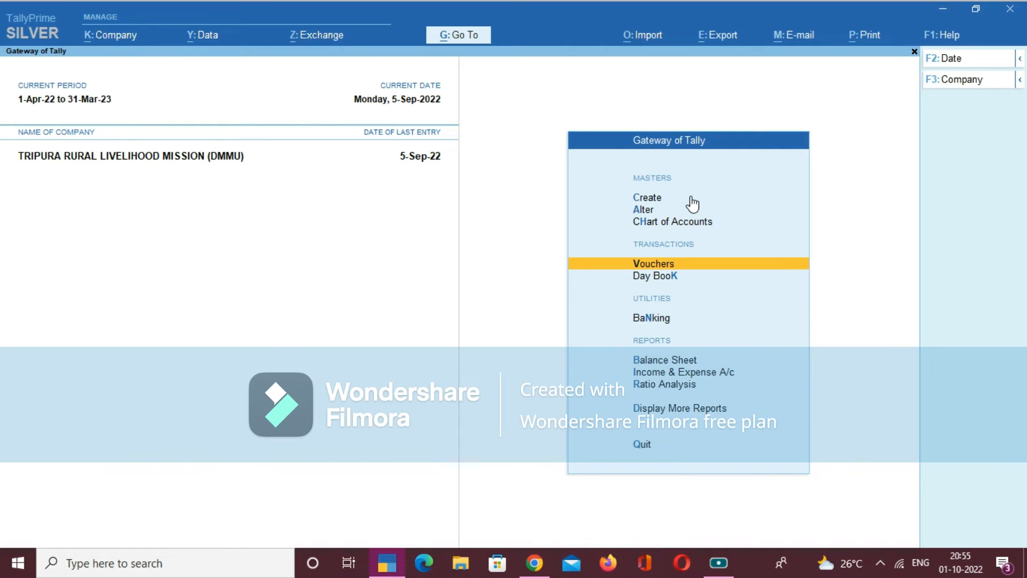
key(Up)
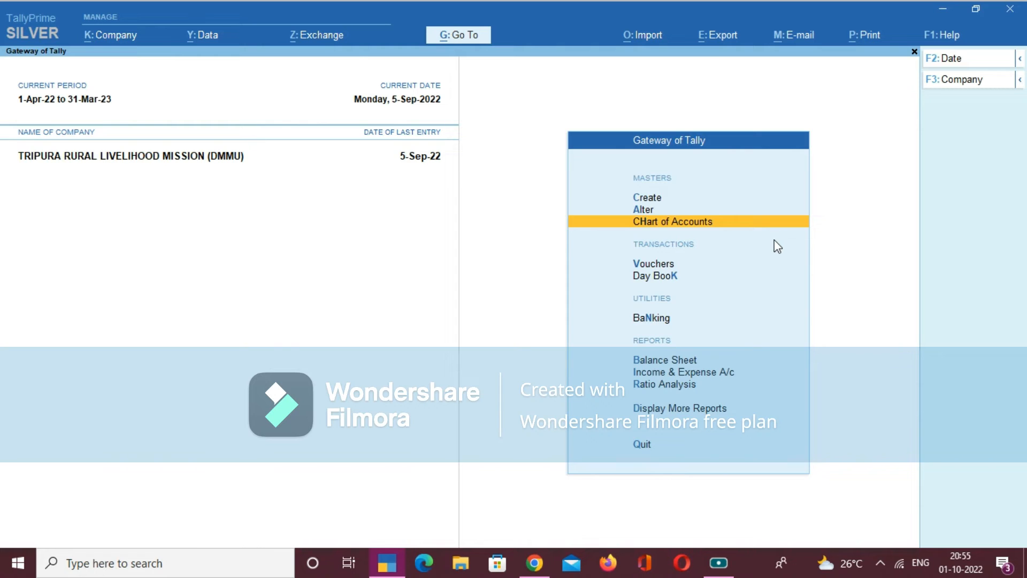
key(Return)
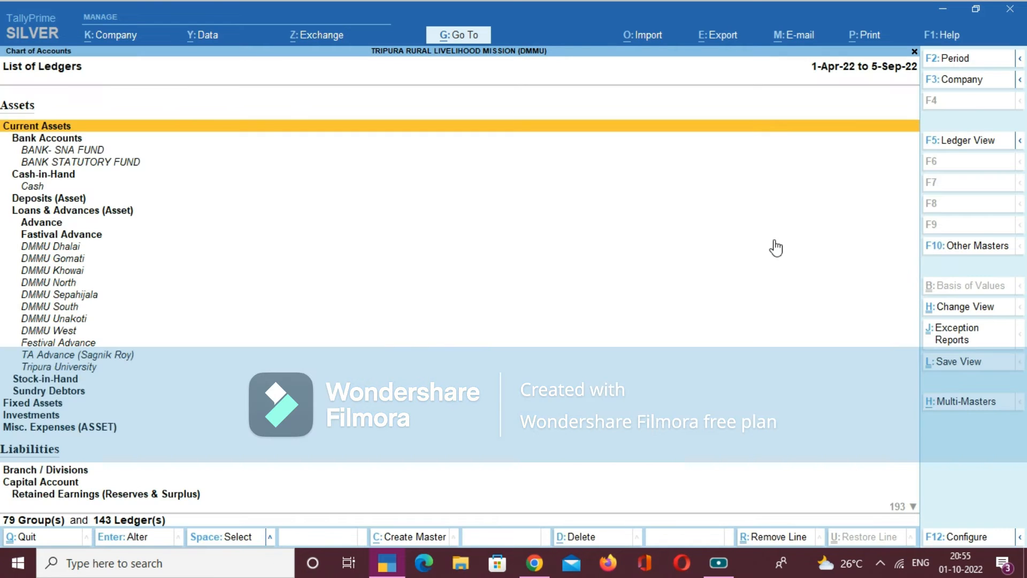
- Examine the list of ledgers through the Assets, Liabilities and Expenses groups down to the B.2.4 training ledgers
key(Down)
key(Down)
key(Down)
key(Down)
key(Down)
key(Down)
key(Down)
key(Down)
key(Down)
key(Down)
key(Down)
key(Down)
key(Down)
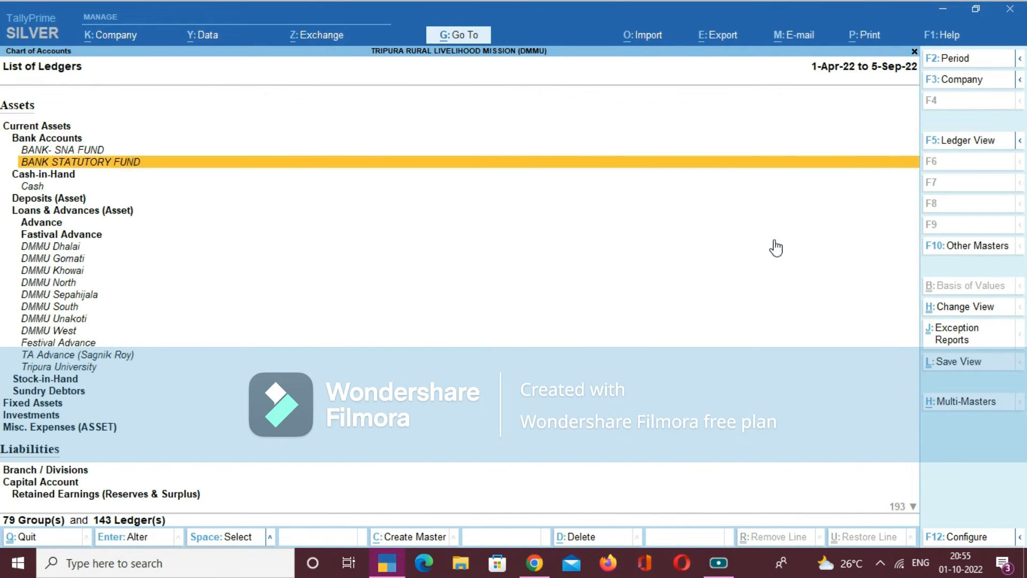
key(Down)
key(Down)
key(Down)
key(Down)
key(Down)
key(Down)
key(Down)
key(Down)
key(Down)
key(Down)
key(Down)
key(Down)
key(Down)
key(Down)
key(Down)
key(Down)
key(Down)
key(Down)
key(Down)
key(Down)
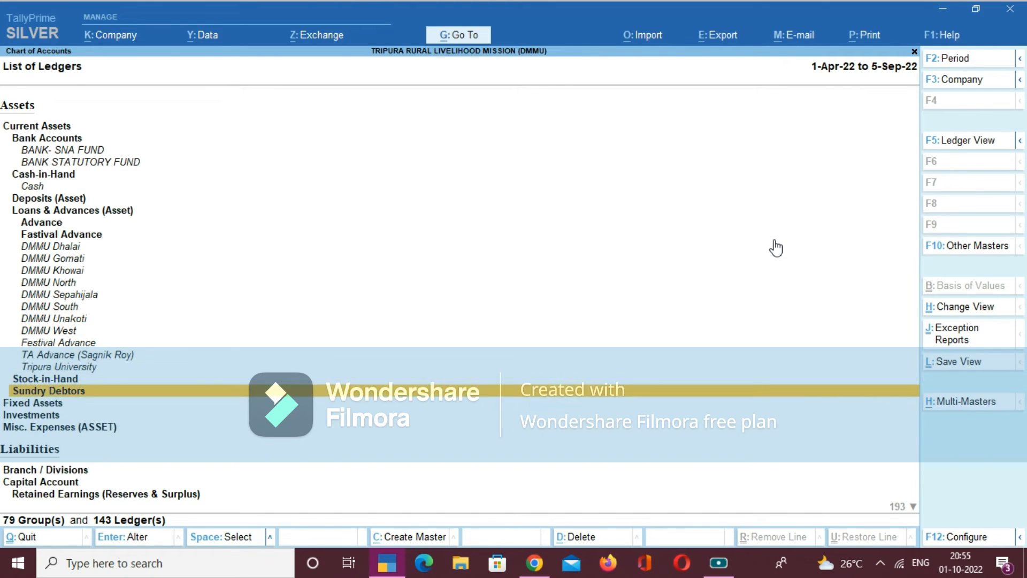
key(Down)
key(Down)
key(Down)
key(Down)
key(Down)
key(Down)
key(Down)
key(Down)
key(Down)
key(Down)
key(Down)
key(Down)
key(Down)
key(Down)
key(Down)
key(Down)
key(Down)
key(Down)
key(Down)
key(Down)
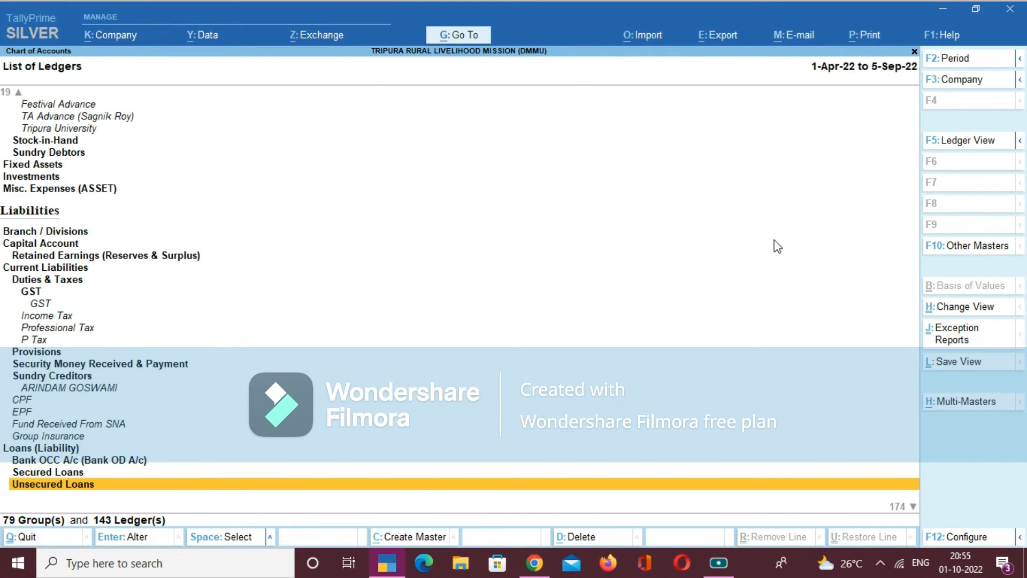
key(Down)
key(Down)
key(Down)
key(Down)
key(Down)
key(Down)
key(Down)
key(Down)
key(Down)
key(Down)
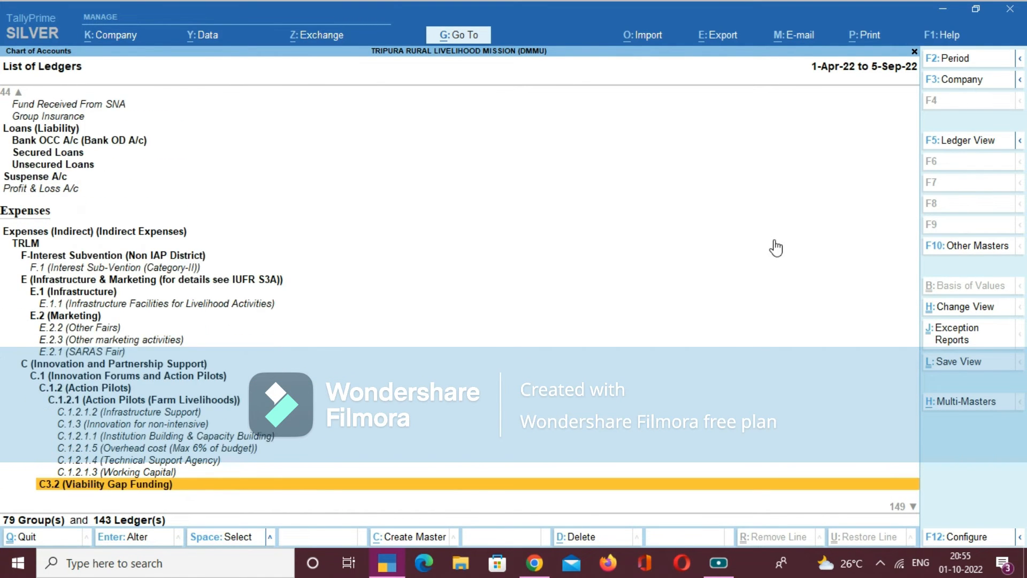
key(Down)
key(Down)
key(Down)
key(Down)
key(Down)
key(Down)
key(Down)
key(Down)
key(Down)
key(Down)
key(Down)
key(Down)
key(Down)
key(Down)
key(Down)
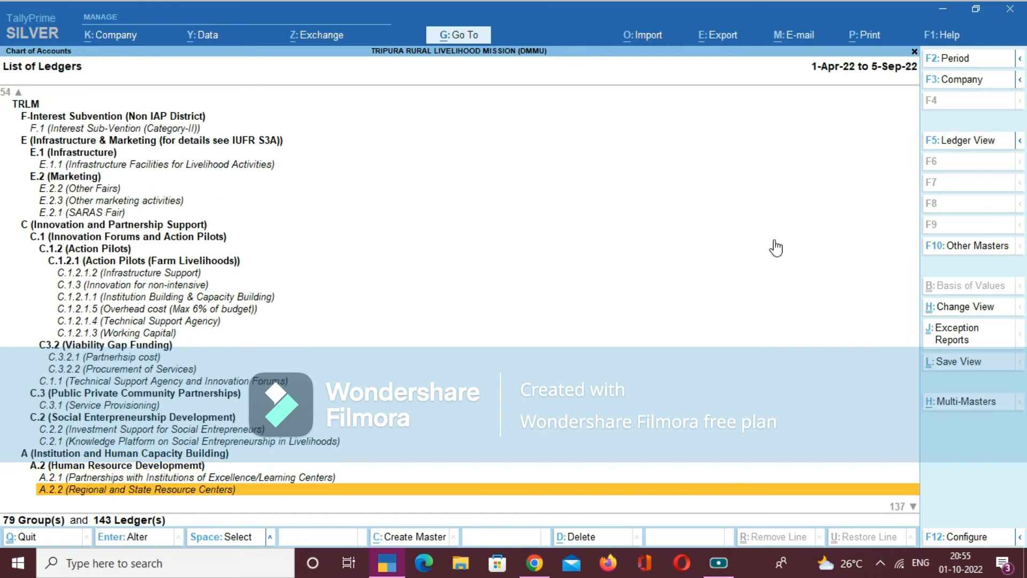
key(Down)
key(Down)
key(Down)
key(Down)
key(Down)
key(Down)
key(Down)
key(Down)
key(Down)
key(Down)
key(Down)
key(Down)
key(Down)
key(Down)
key(Down)
key(Down)
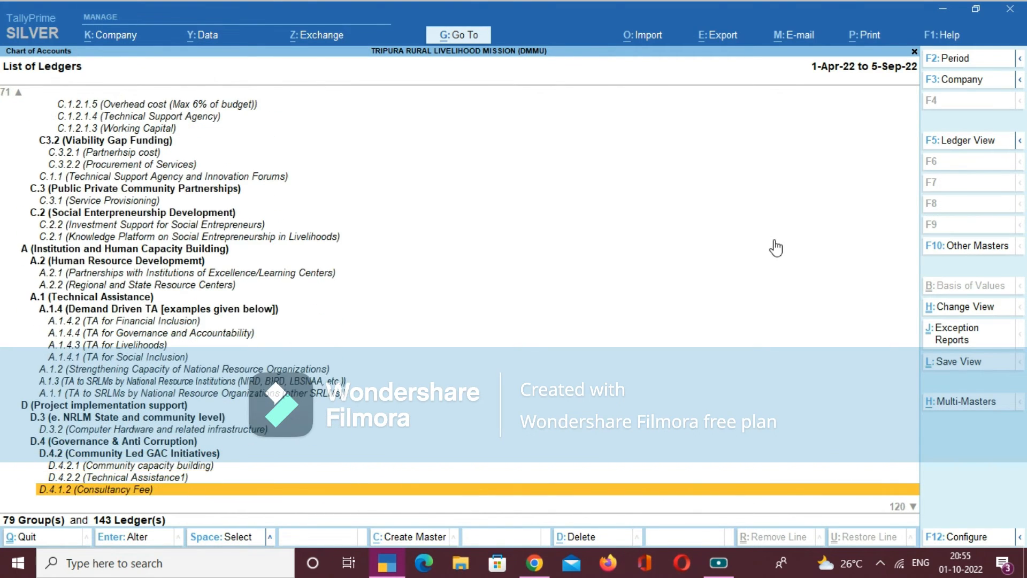
key(Down)
key(Down)
key(Down)
key(Down)
key(Down)
key(Down)
key(Down)
key(Down)
key(Down)
key(Down)
key(Down)
key(Down)
key(Down)
key(Down)
key(Down)
key(Down)
key(Down)
key(Down)
key(Down)
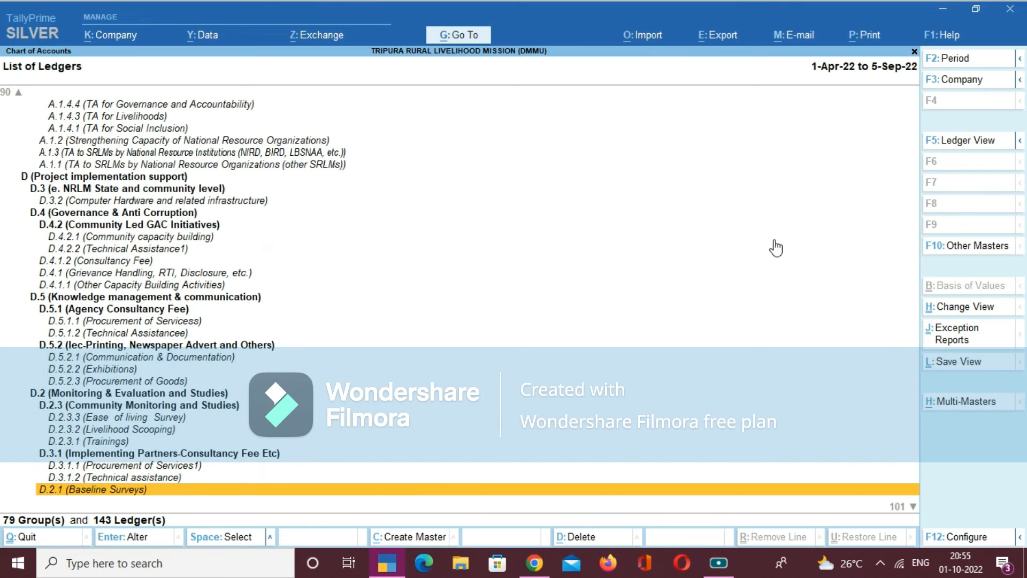
key(Down)
key(Down)
key(Down)
key(Down)
key(Down)
key(Down)
key(Down)
key(Down)
key(Down)
key(Down)
key(Down)
key(Down)
key(Down)
key(Down)
key(Down)
key(Down)
key(Down)
key(Down)
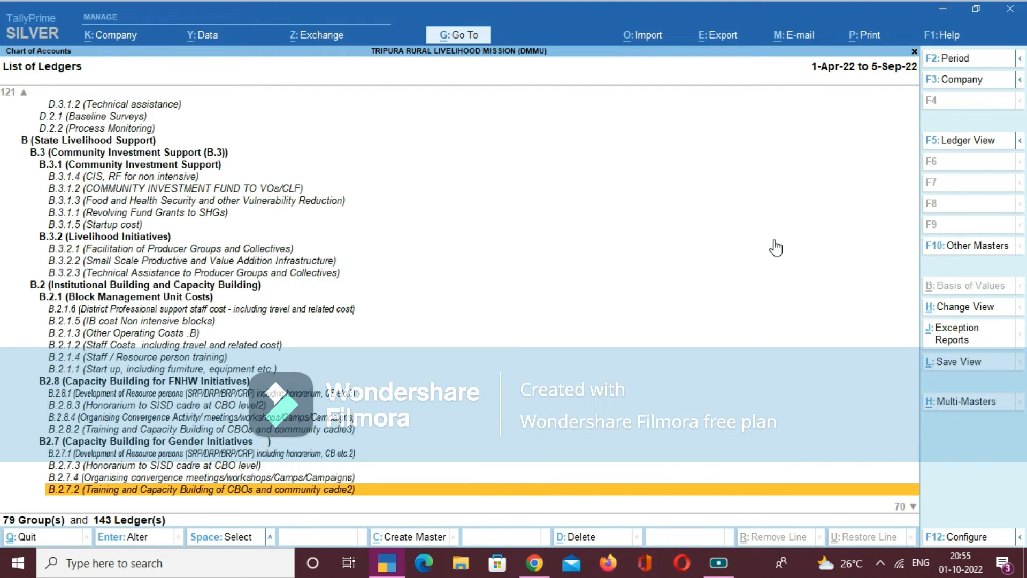
key(Down)
key(Down)
key(Down)
key(Down)
key(Down)
key(Down)
key(Down)
key(Down)
key(Down)
key(Down)
key(Down)
key(Down)
key(Down)
key(Down)
key(Down)
key(Down)
key(Down)
key(Down)
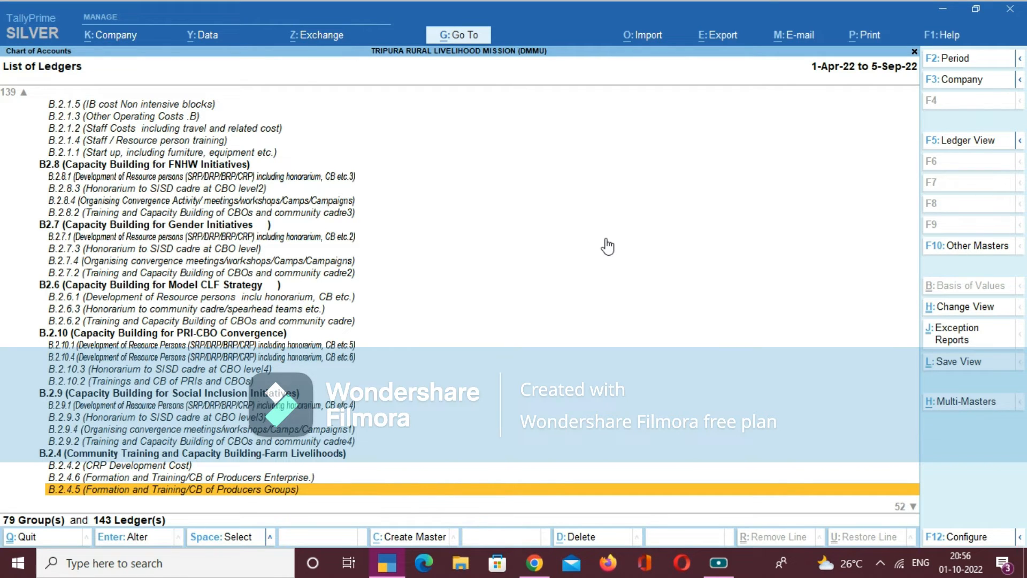
- Leave the Chart of Accounts and open the Day Book to check the Income Tax payment and Fund Received From SNA receipt
key(Escape)
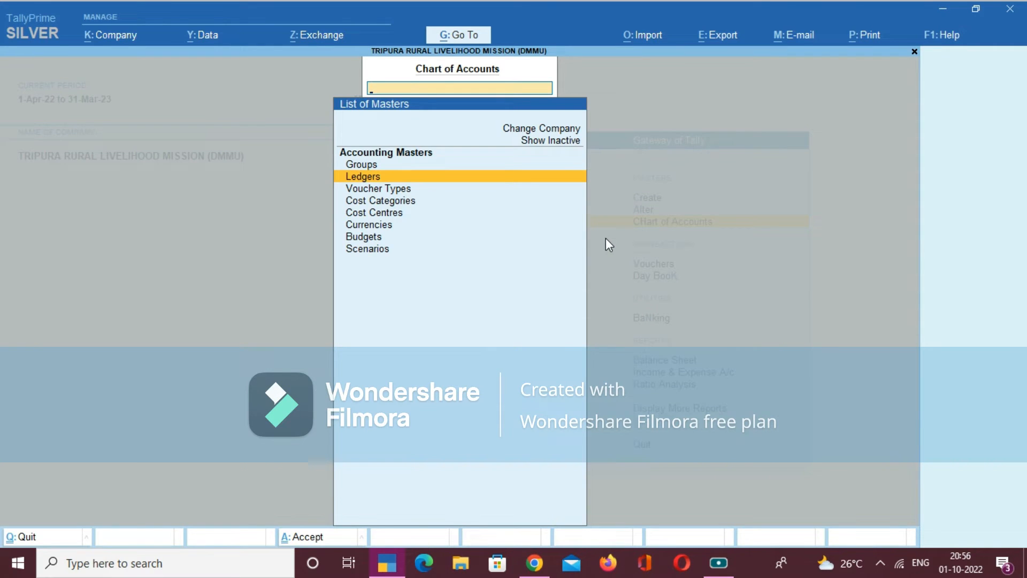
key(Escape)
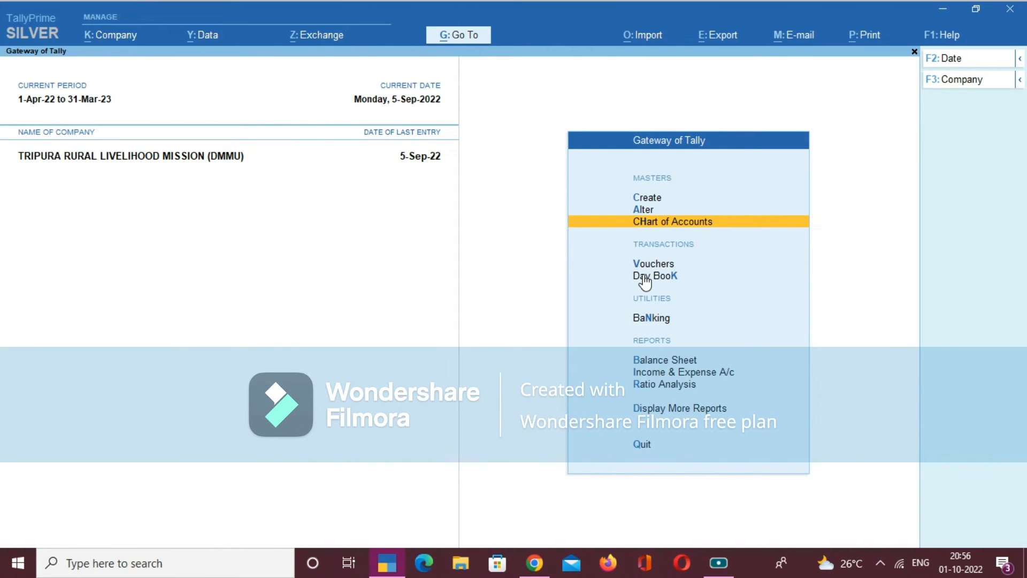
key(Down)
key(Down)
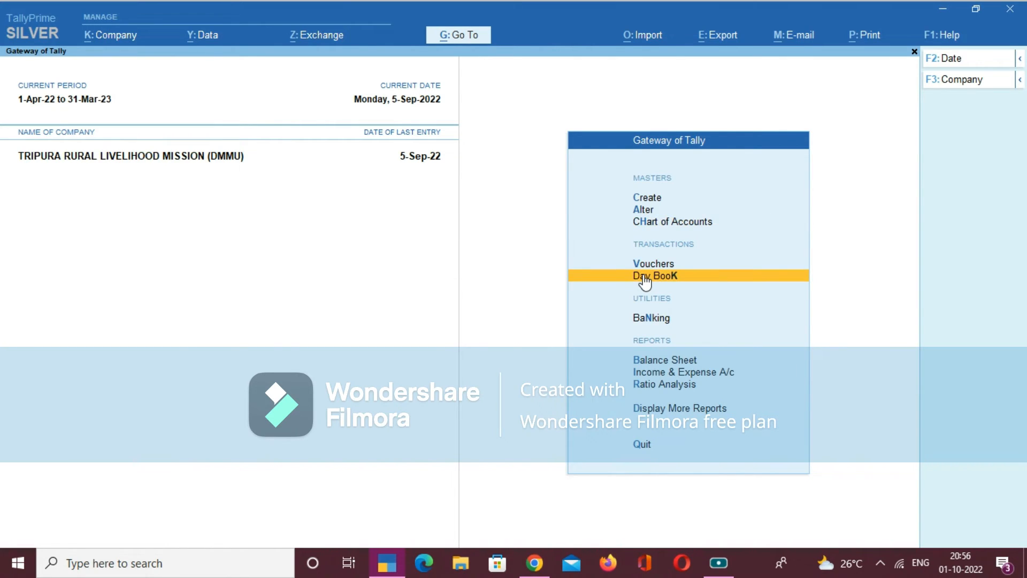
click(645, 277)
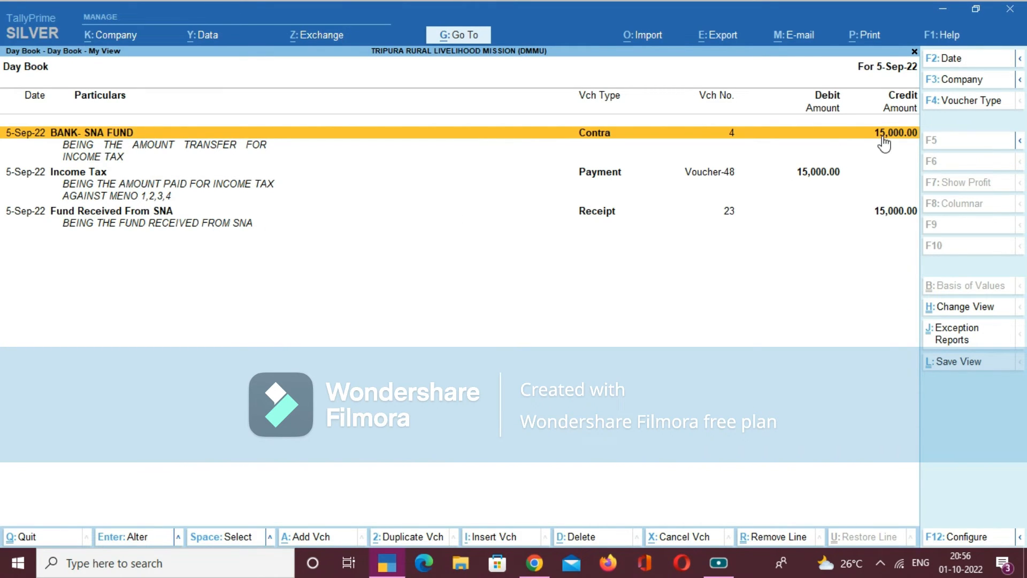
click(818, 174)
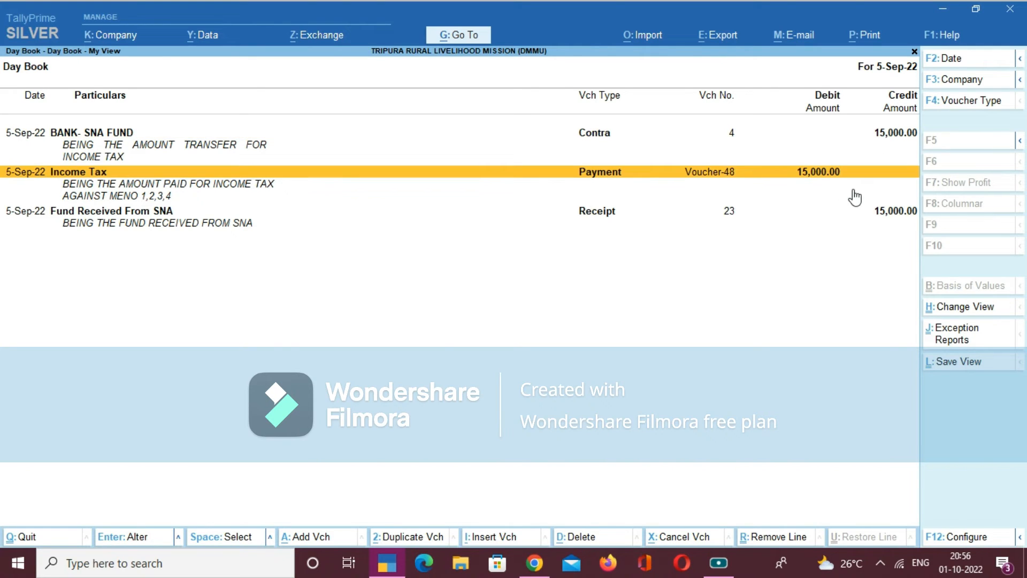
click(886, 216)
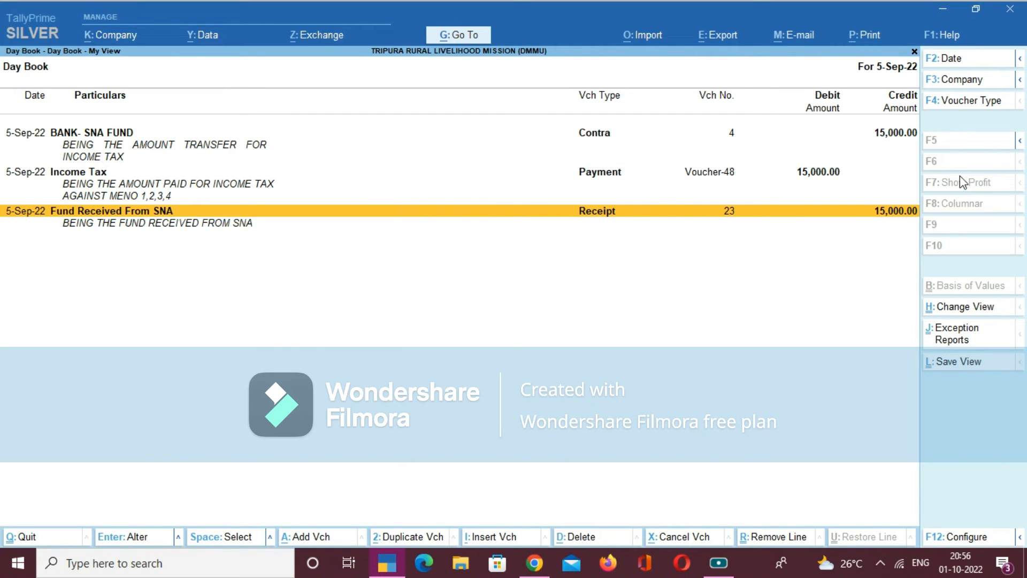
click(950, 60)
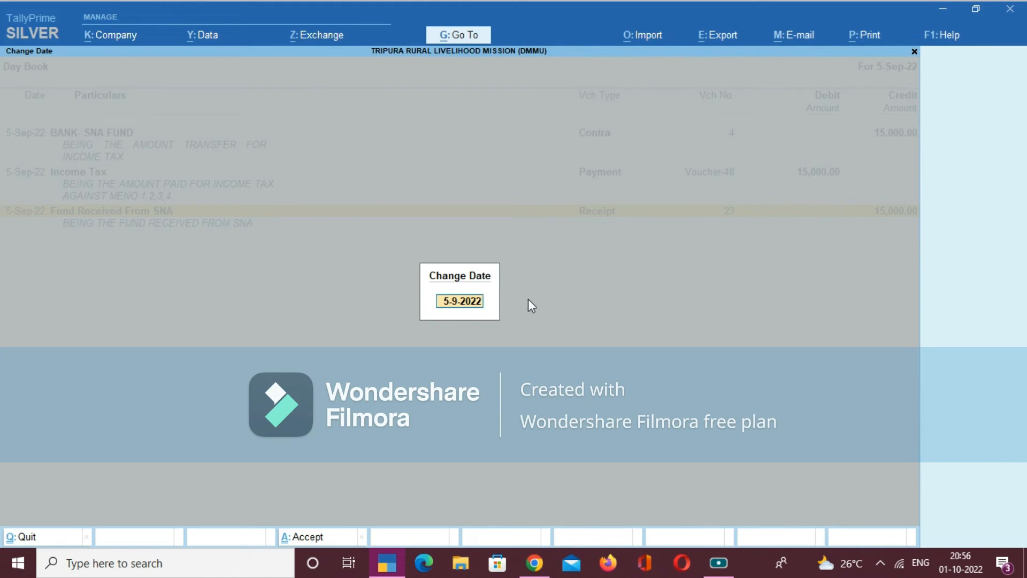
key(Escape)
key(Escape)
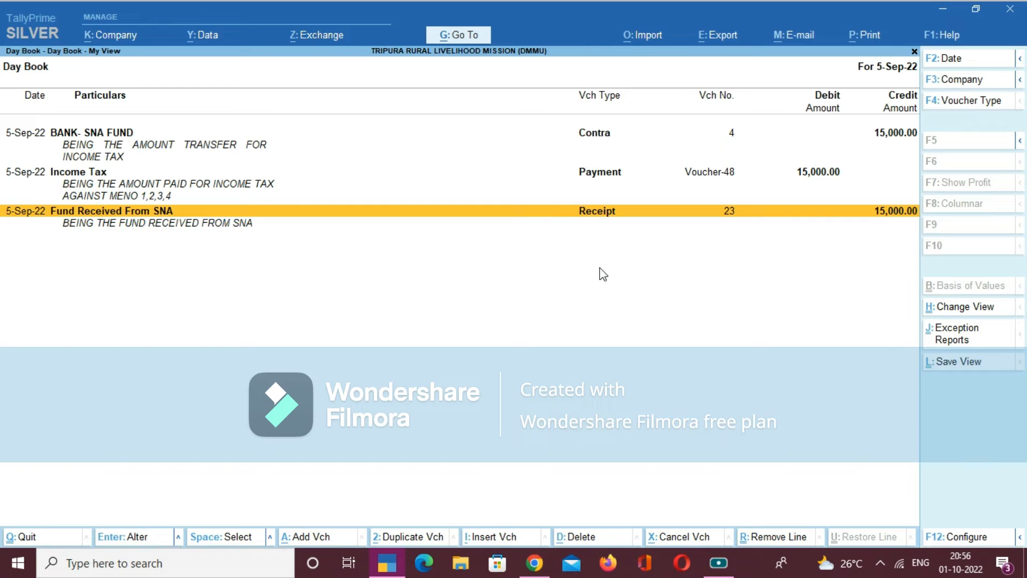
- Set the Day Book period from 1-4-2022 to 30-9-2022
key(alt+F2)
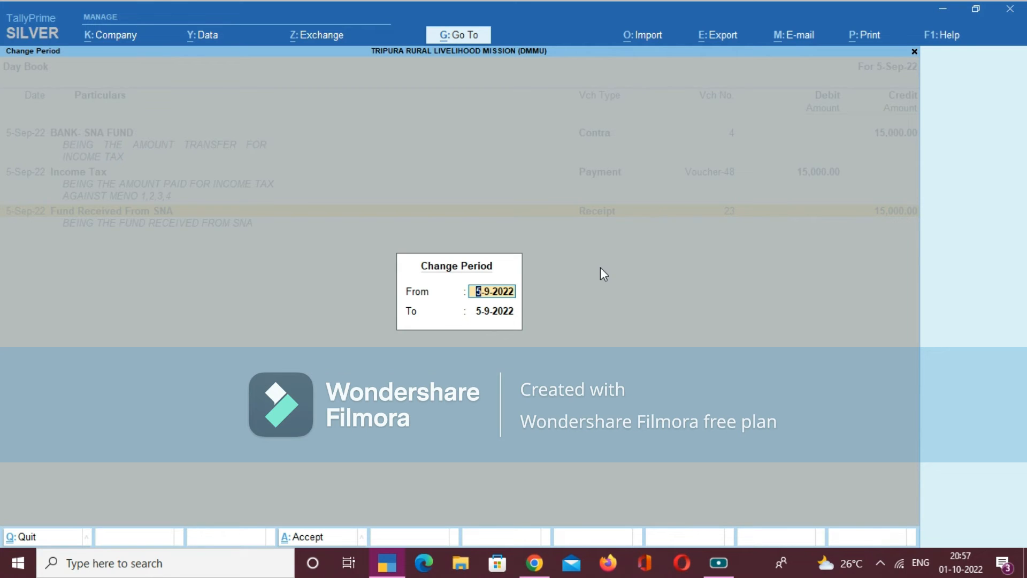
text(1-4)
key(Return)
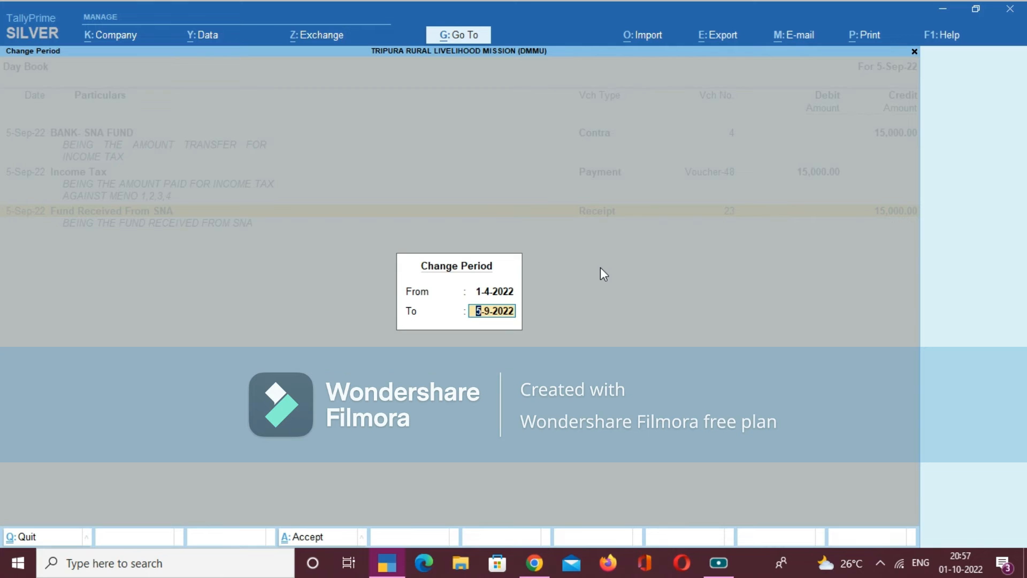
text(30.09.200)
key(BackSpace)
text(22)
key(Return)
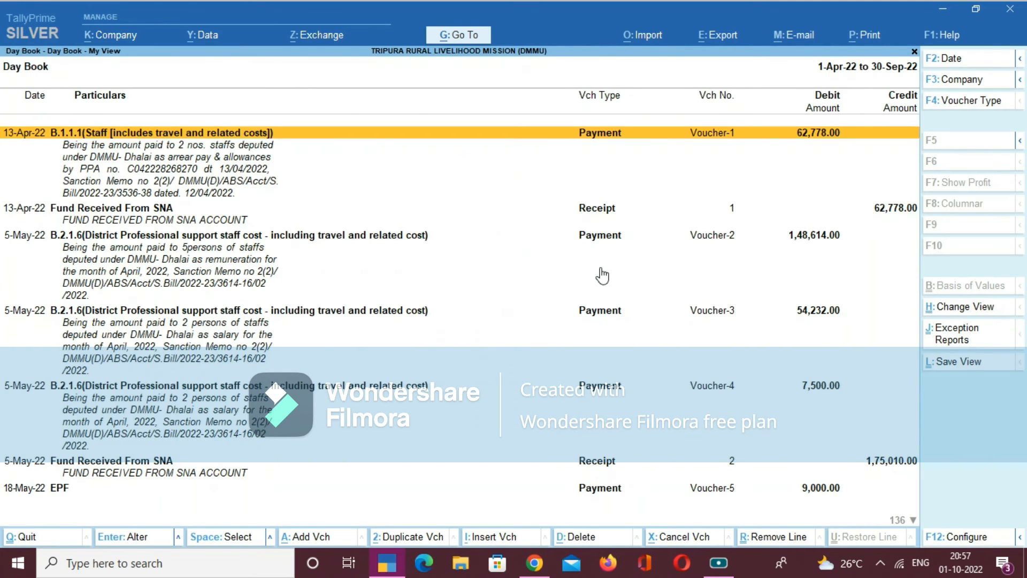
- Review the Day Book vouchers from the first April entry to the last September entry and return to the first
key(Down)
key(Down)
key(Down)
key(Down)
key(Down)
key(Down)
key(Down)
key(Down)
key(Down)
key(Down)
key(Down)
key(Down)
key(Down)
key(Down)
key(Down)
key(Down)
key(Down)
key(Down)
key(Down)
key(Down)
key(Down)
key(Down)
key(Down)
key(Down)
key(Down)
key(Down)
key(Down)
key(Down)
key(Down)
key(Down)
key(Down)
key(Down)
key(Down)
key(Down)
key(Down)
key(Down)
key(Down)
key(Down)
key(Down)
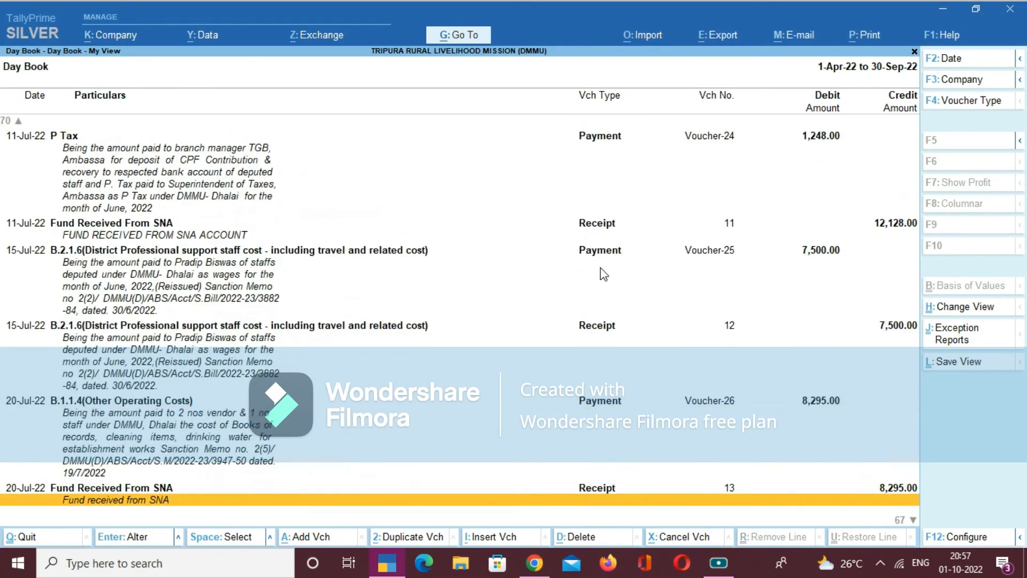
key(Down)
key(Down)
key(Down)
key(Down)
key(Down)
key(Down)
key(Down)
key(Down)
key(Down)
key(Down)
key(Down)
key(Down)
key(Down)
key(Down)
key(Down)
key(Down)
key(Down)
key(Down)
key(Down)
key(Down)
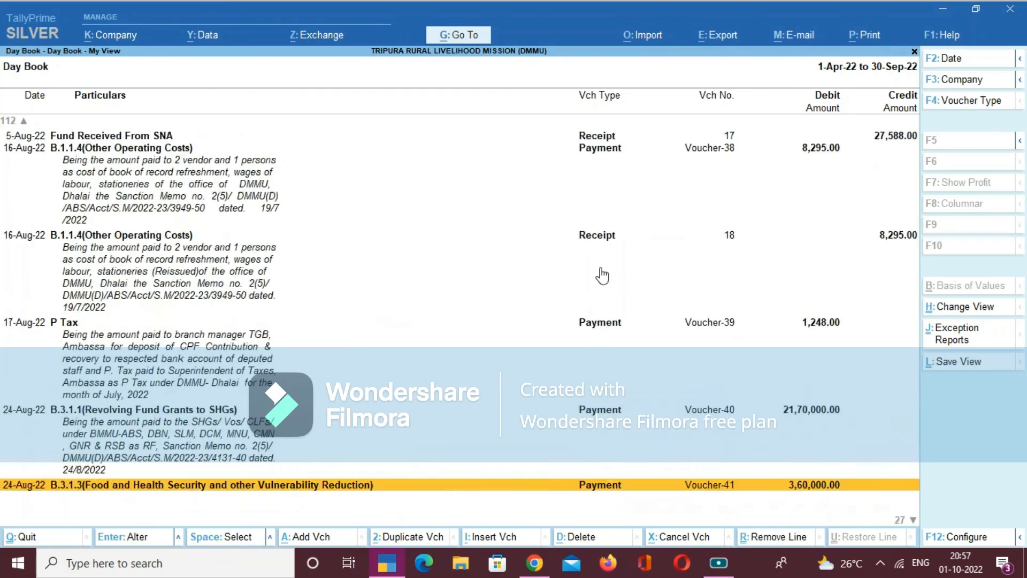
key(Down)
key(Down)
key(Down)
key(Down)
key(Down)
key(Down)
key(Down)
key(Down)
key(Down)
key(Down)
key(Down)
key(Down)
key(Down)
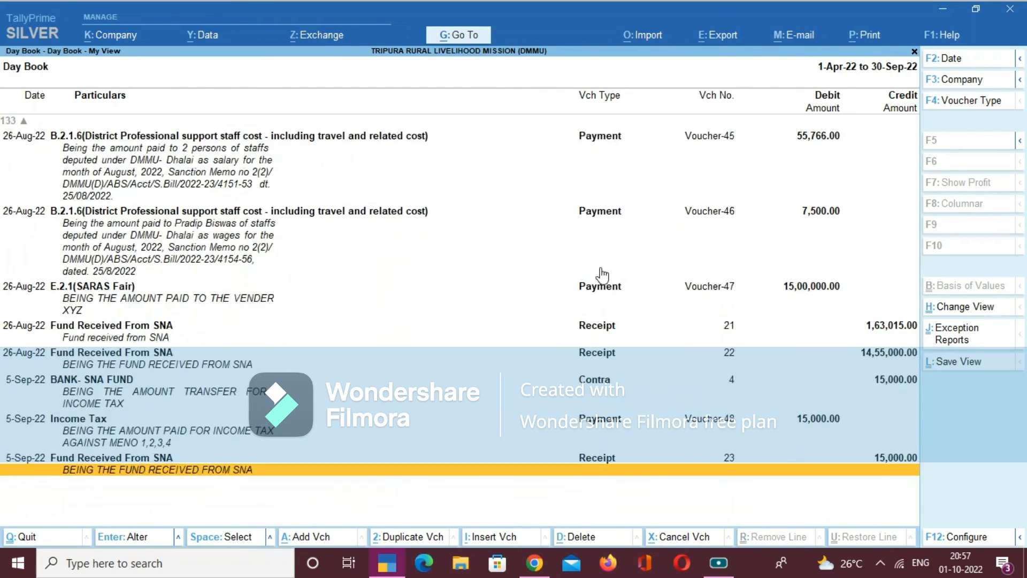
key(Up)
key(Up)
key(Up)
key(Up)
key(Up)
key(Up)
key(Up)
key(Up)
key(Up)
key(Up)
key(Up)
key(Up)
key(Up)
key(Up)
key(Up)
key(Up)
key(Up)
key(Up)
key(Up)
key(Up)
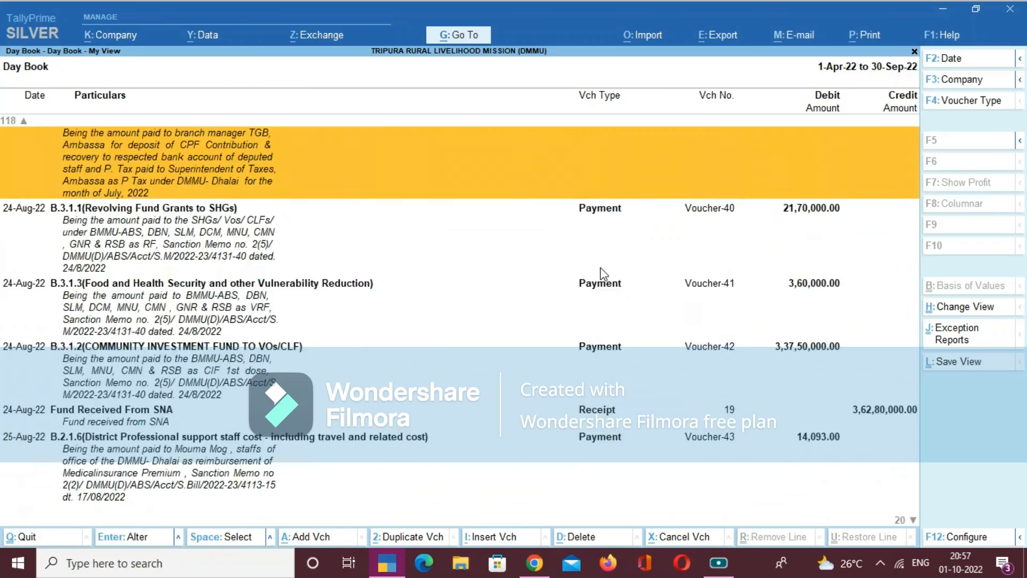
key(Up)
key(Up)
key(Up)
key(Up)
key(Up)
key(Up)
key(Up)
key(Up)
key(Up)
key(Up)
key(Up)
key(Up)
key(Up)
key(Up)
key(Up)
key(Up)
key(Up)
key(Up)
key(Up)
key(Up)
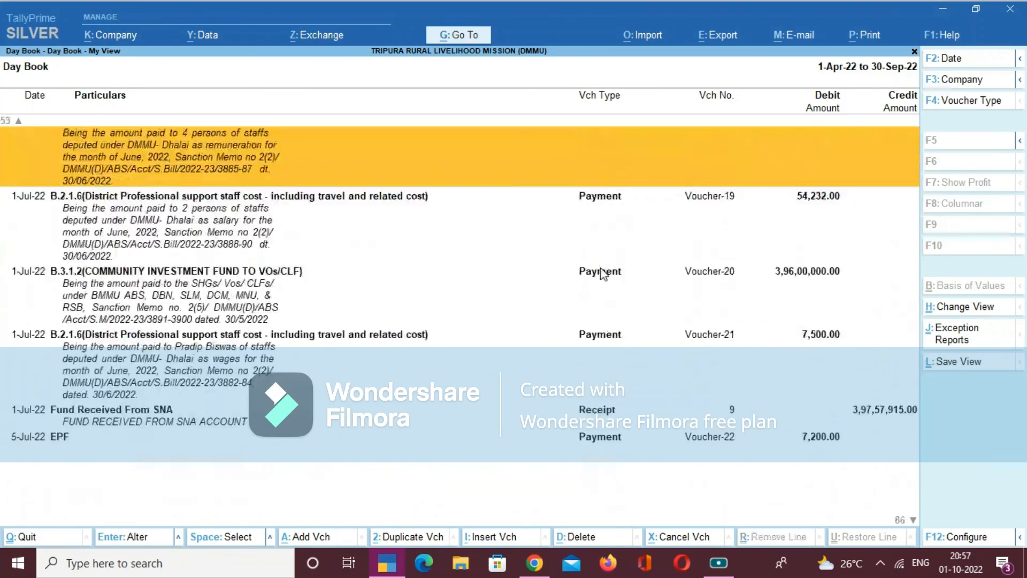
key(Up)
key(Up)
key(Up)
key(Up)
key(Up)
key(Up)
key(Up)
key(Up)
key(Up)
key(Up)
key(Up)
key(Up)
key(Up)
key(Up)
key(Up)
key(Up)
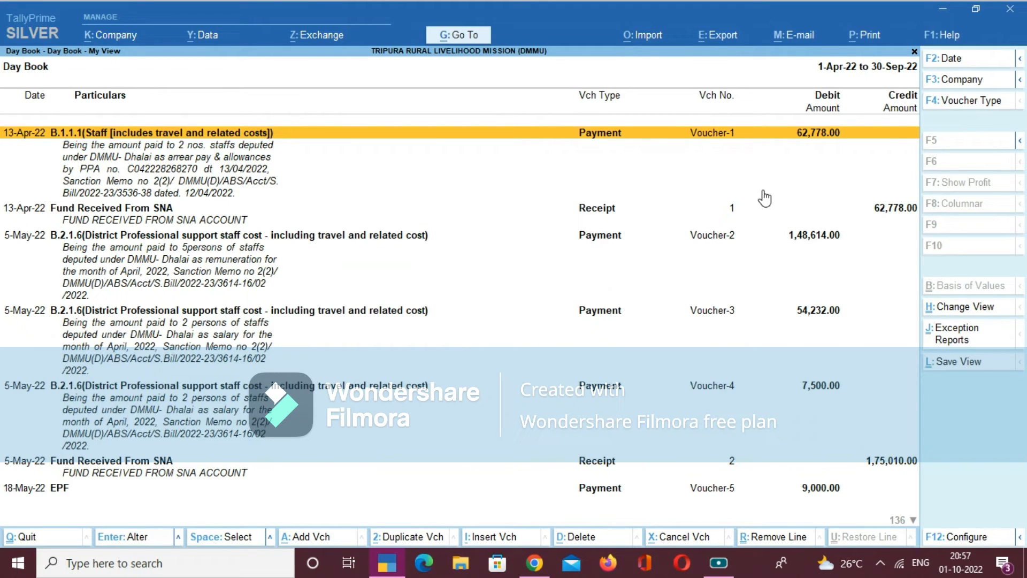
- Send the current Day Book report to print and cancel saving the PDF output
click(855, 40)
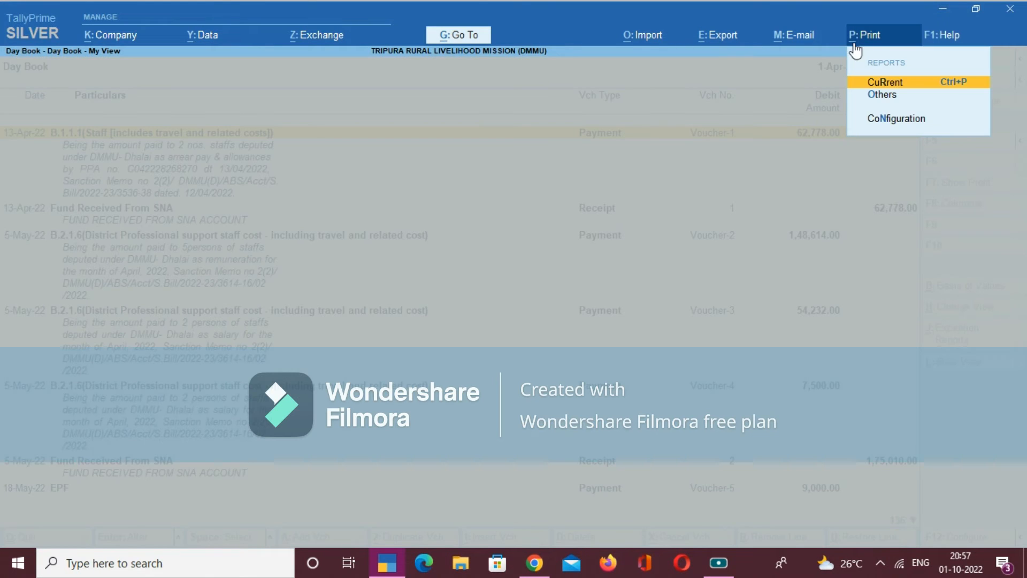
click(888, 85)
key(p)
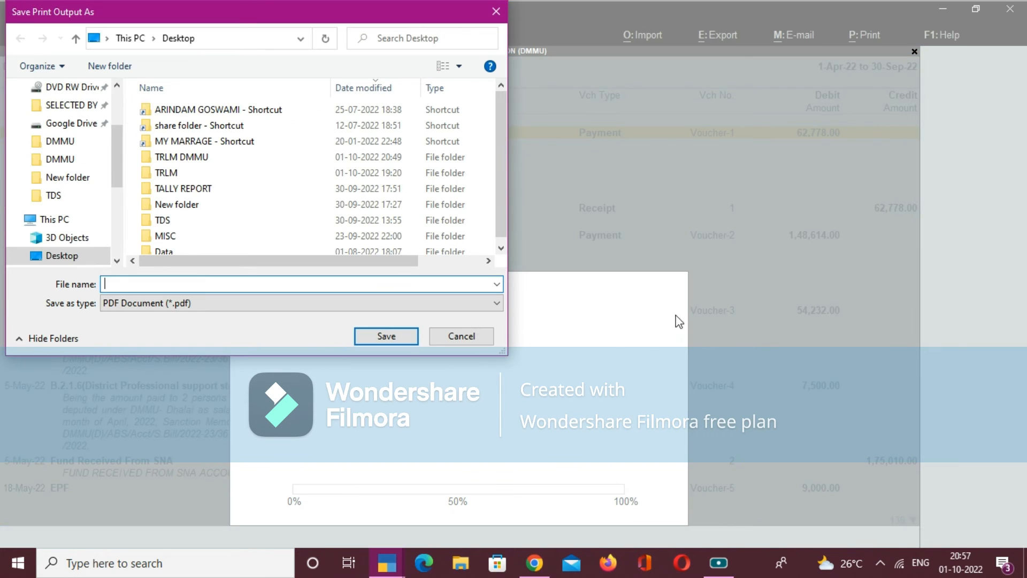
click(496, 11)
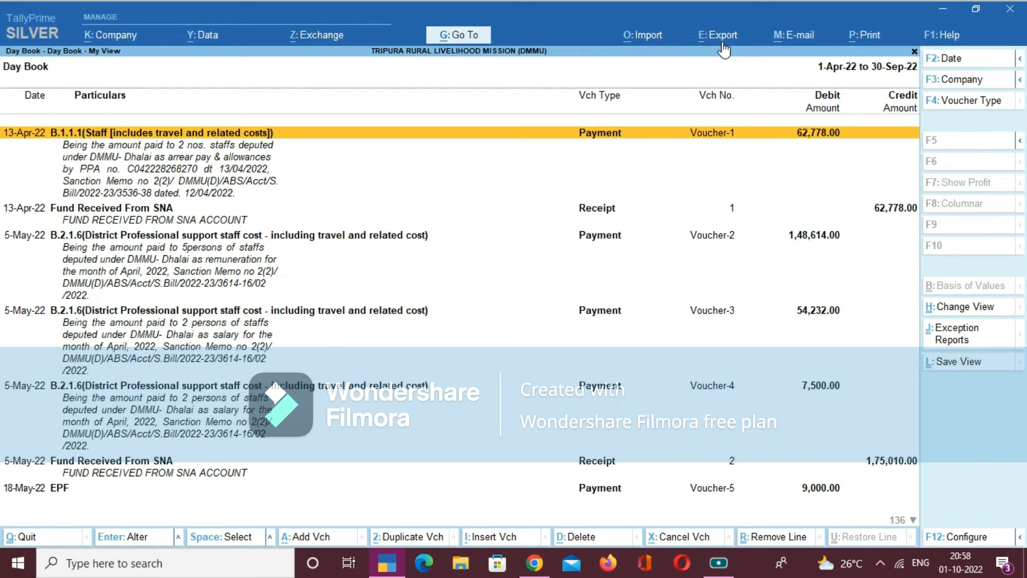
key(alt+e)
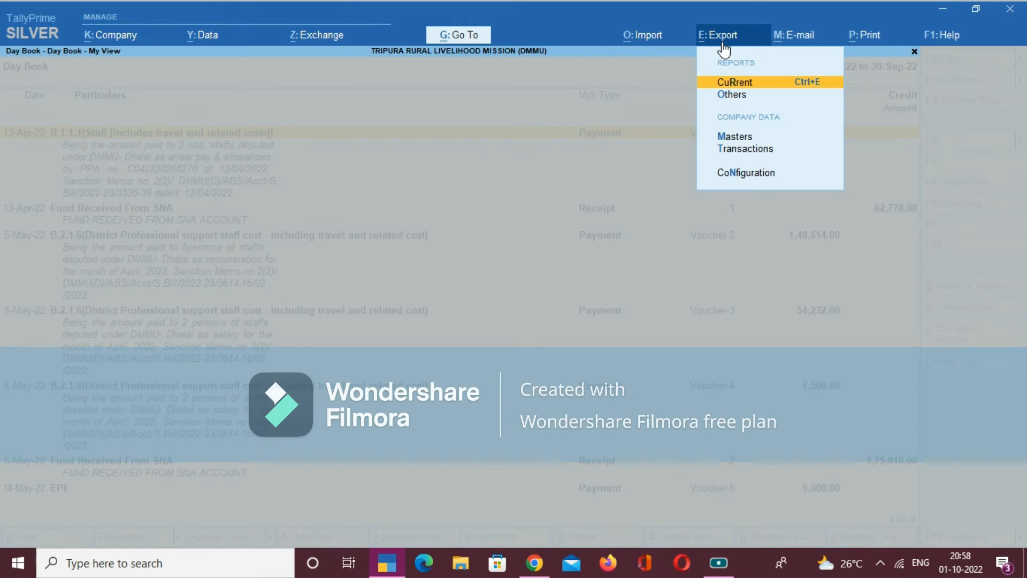
key(Escape)
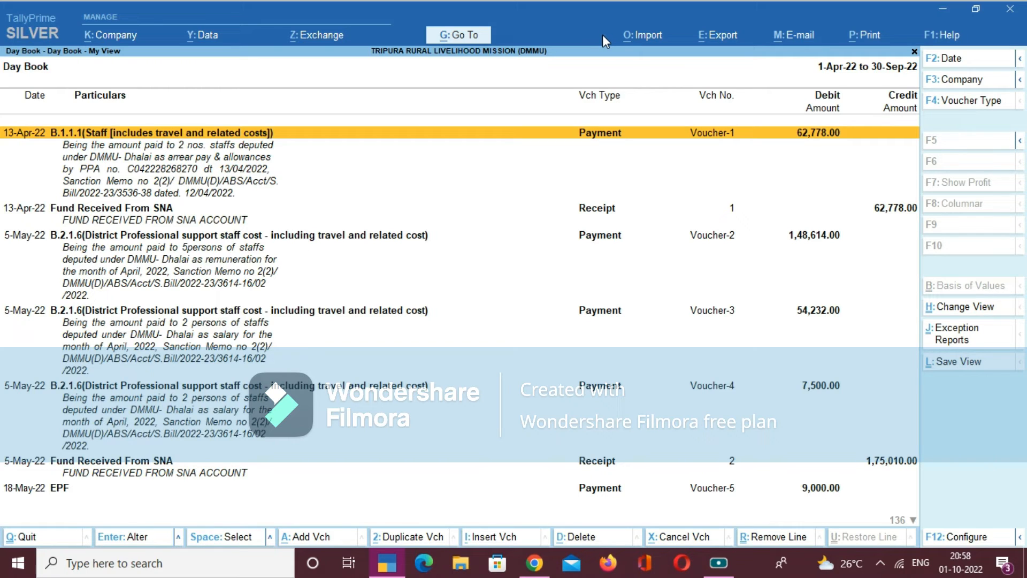
key(alt+e)
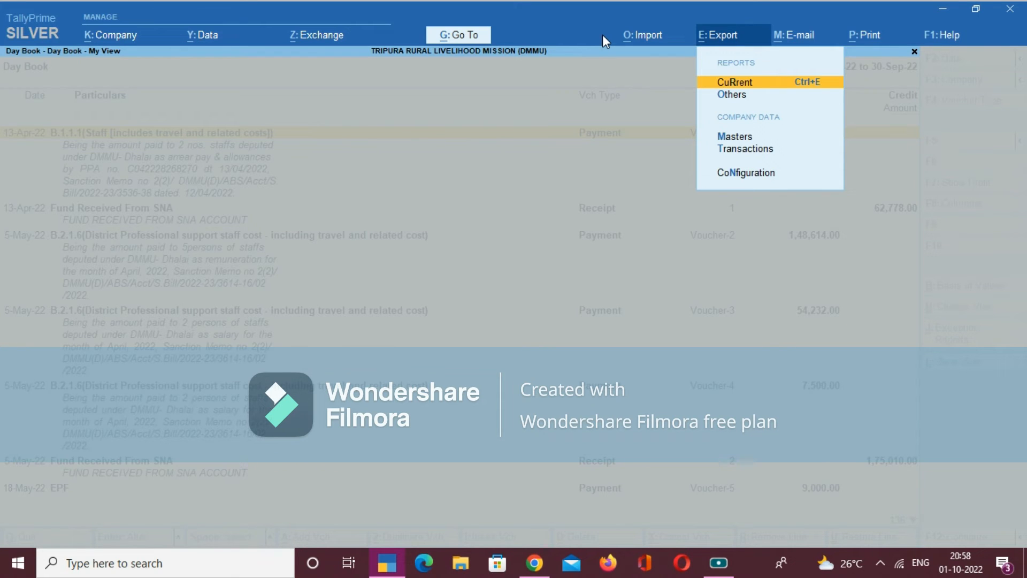
key(Escape)
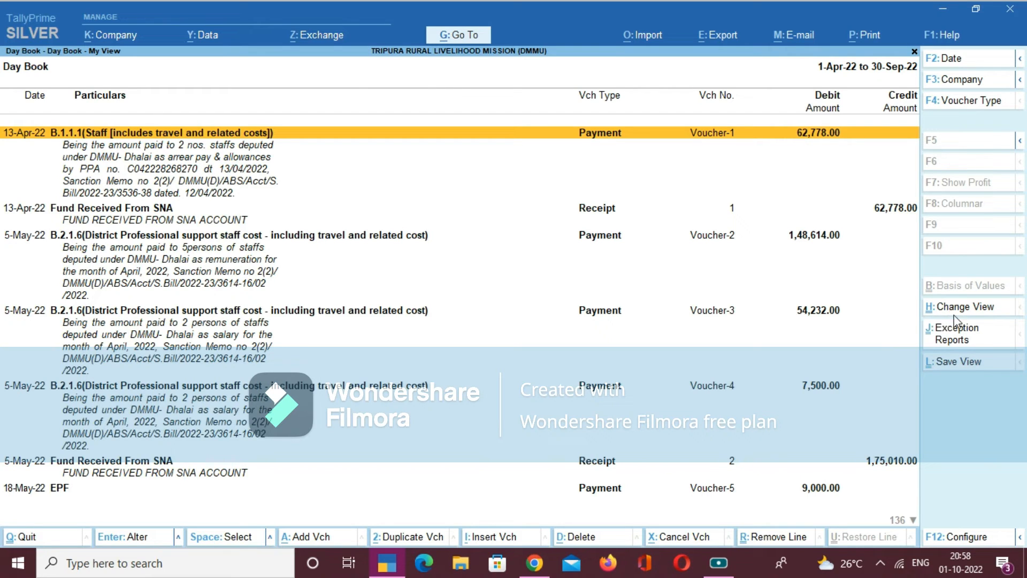
- Apply the saved view Day Book - My View to the Day Book
key(ctrl)
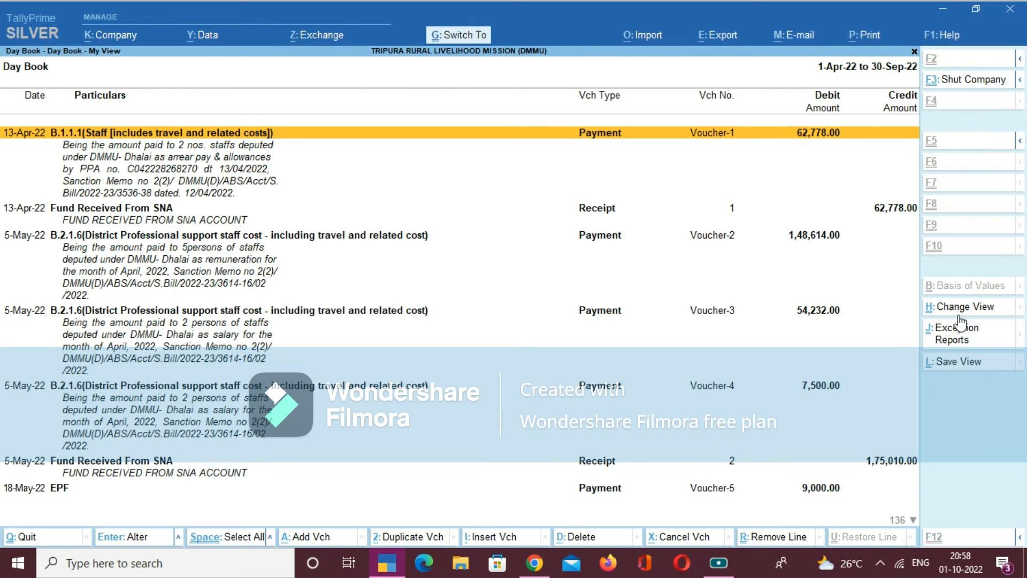
click(958, 315)
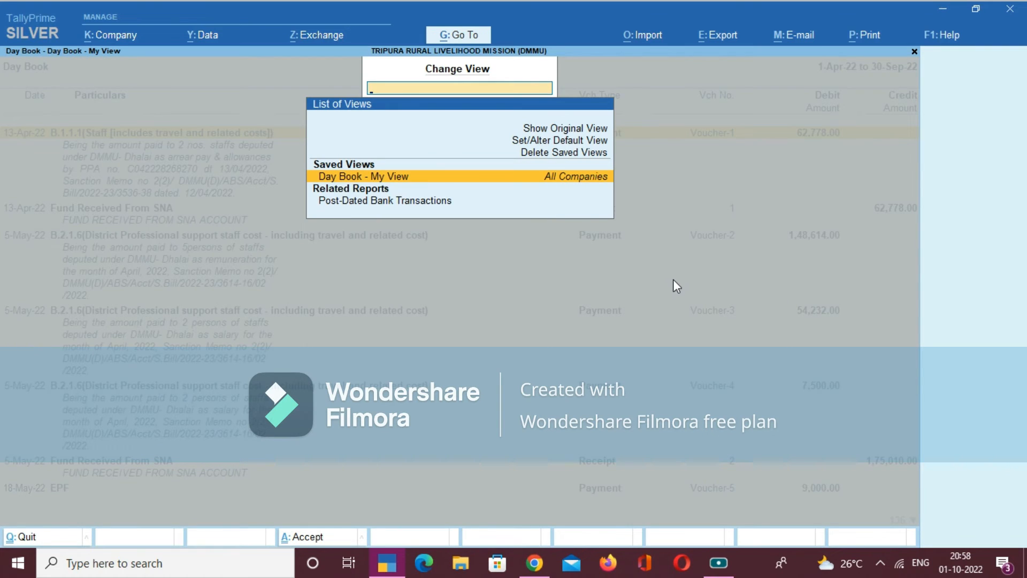
key(Return)
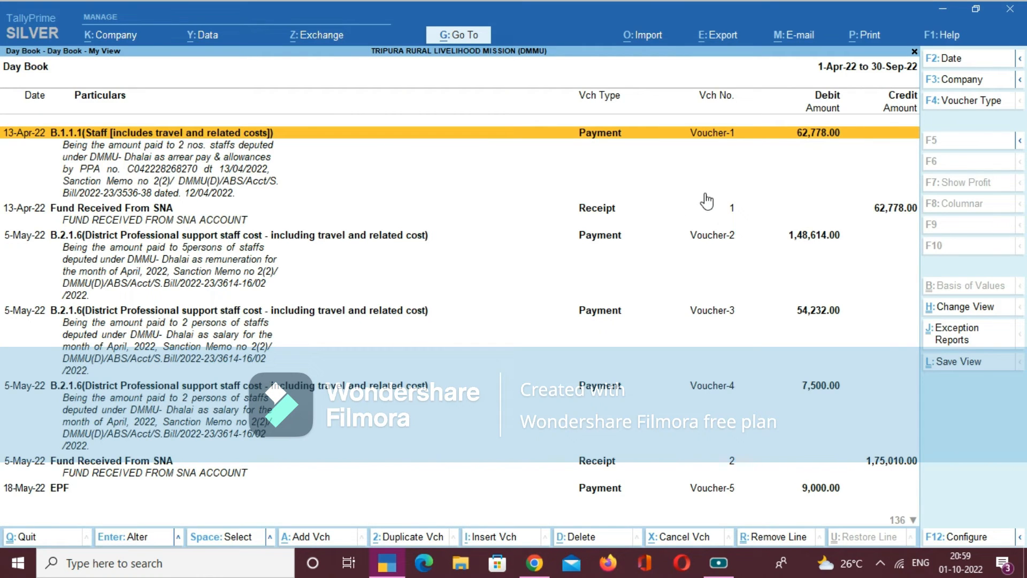
- Open the export settings for the current Day Book report
click(722, 37)
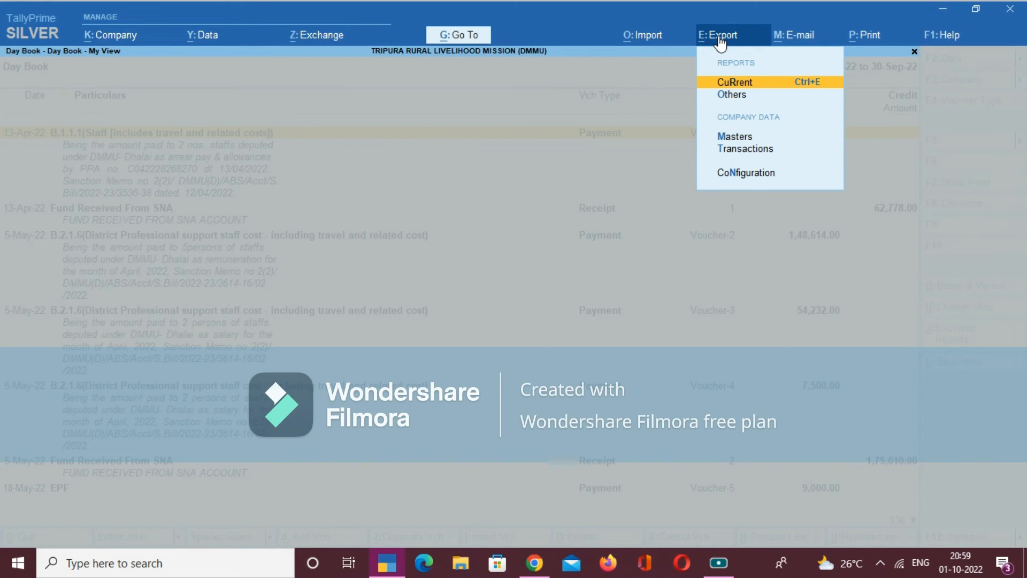
key(Return)
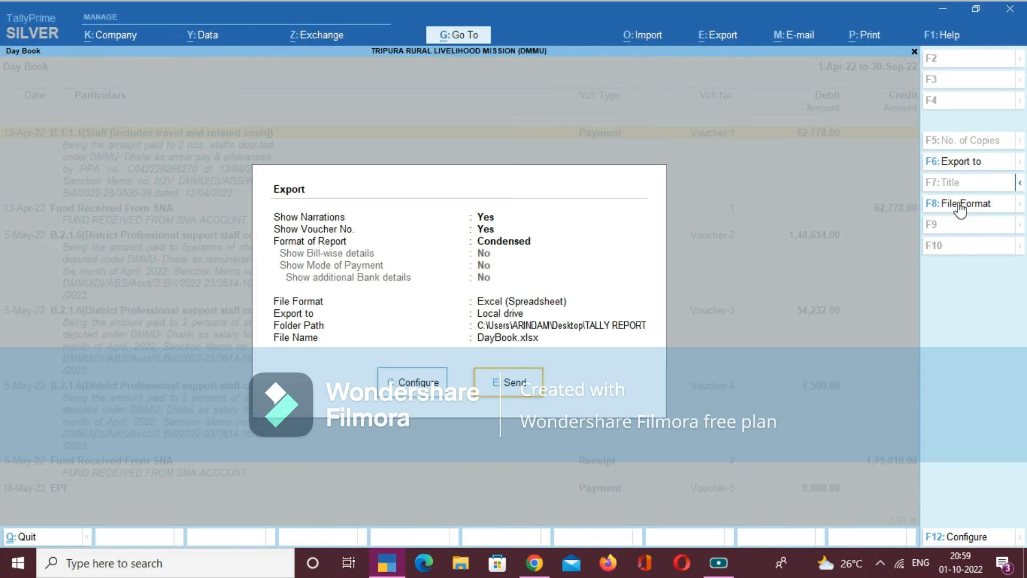
- Export the Day Book as PDF (Read-only document) without a digital signature, overwriting the existing DayBook.pdf
click(961, 204)
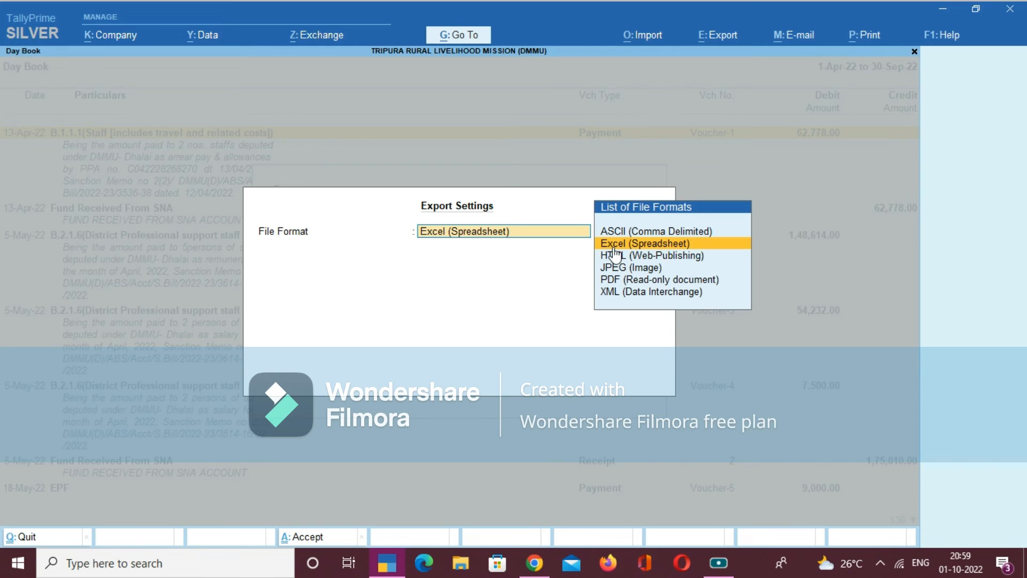
click(629, 282)
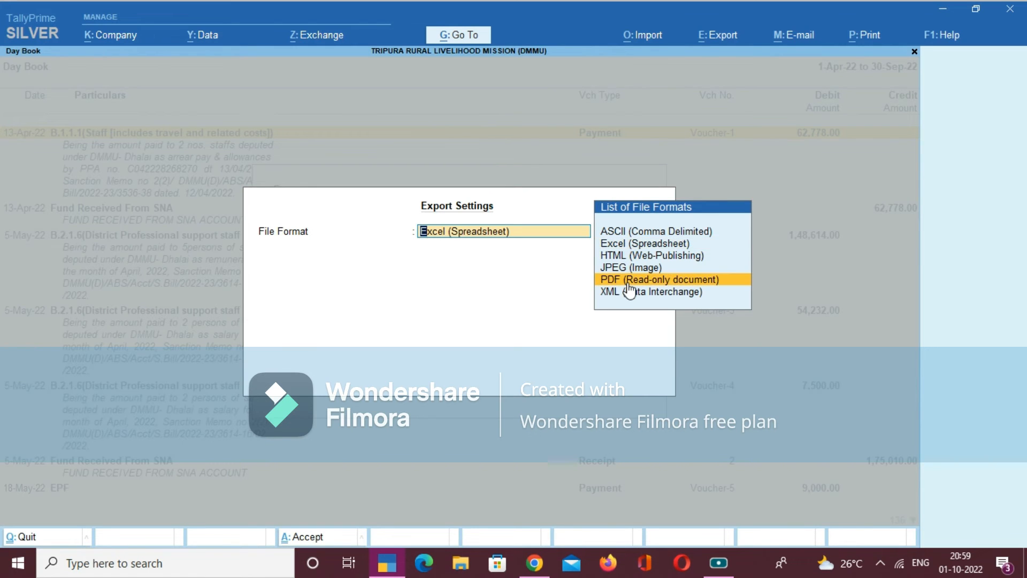
click(630, 284)
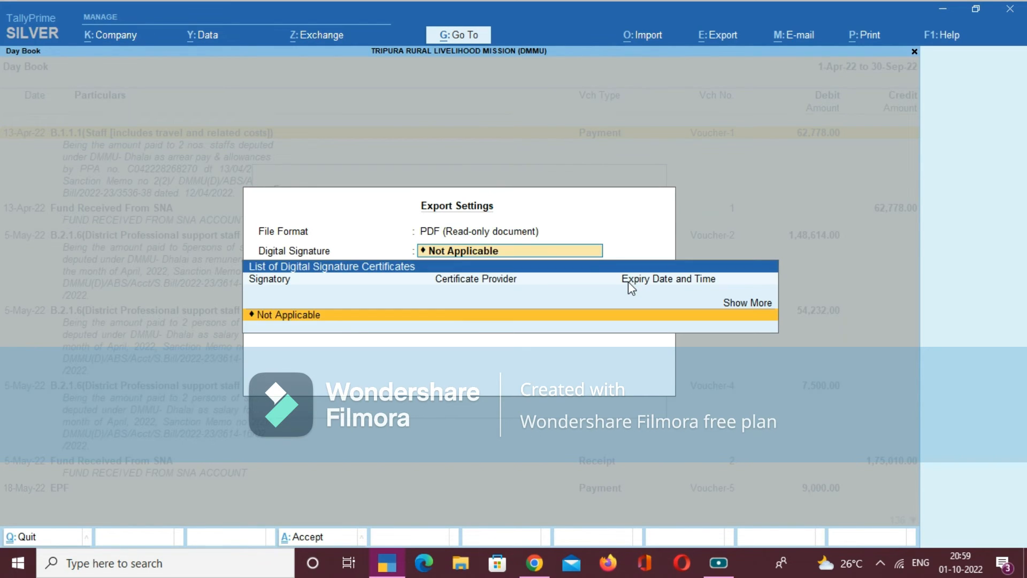
key(Return)
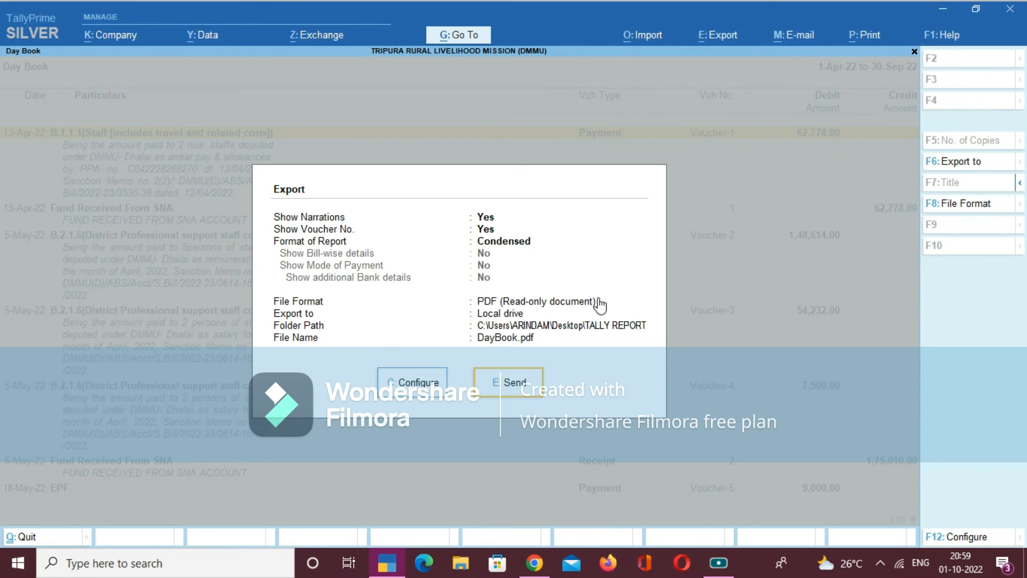
click(525, 386)
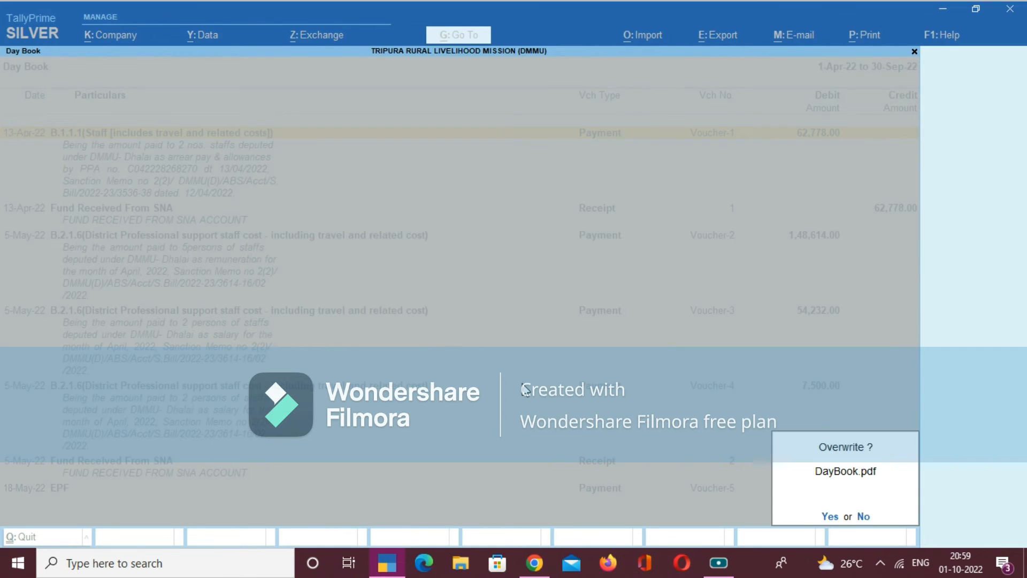
key(y)
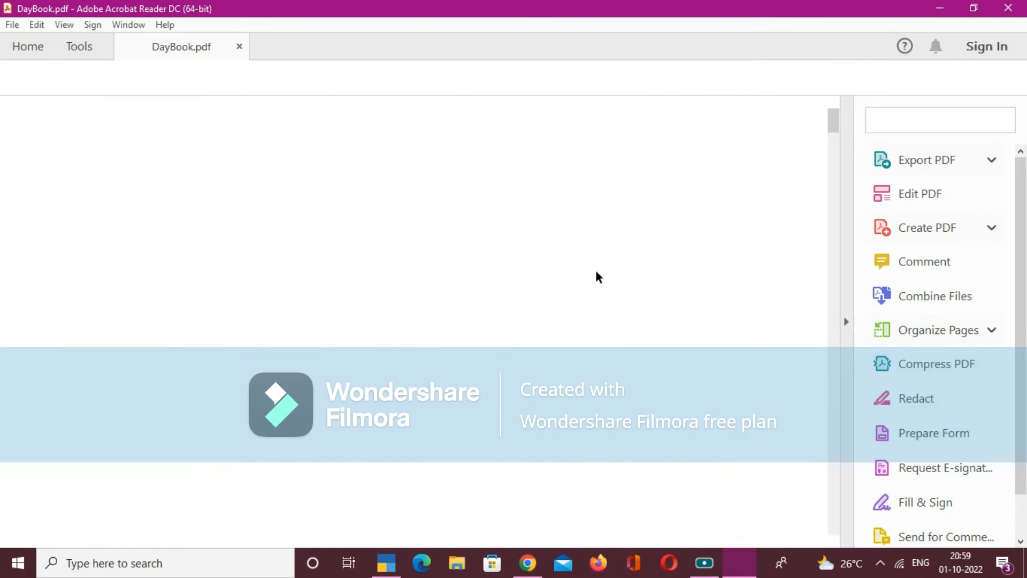
- Review the voucher entries on the first two pages of the exported DayBook.pdf and close the document
scroll(596, 275, down, 10)
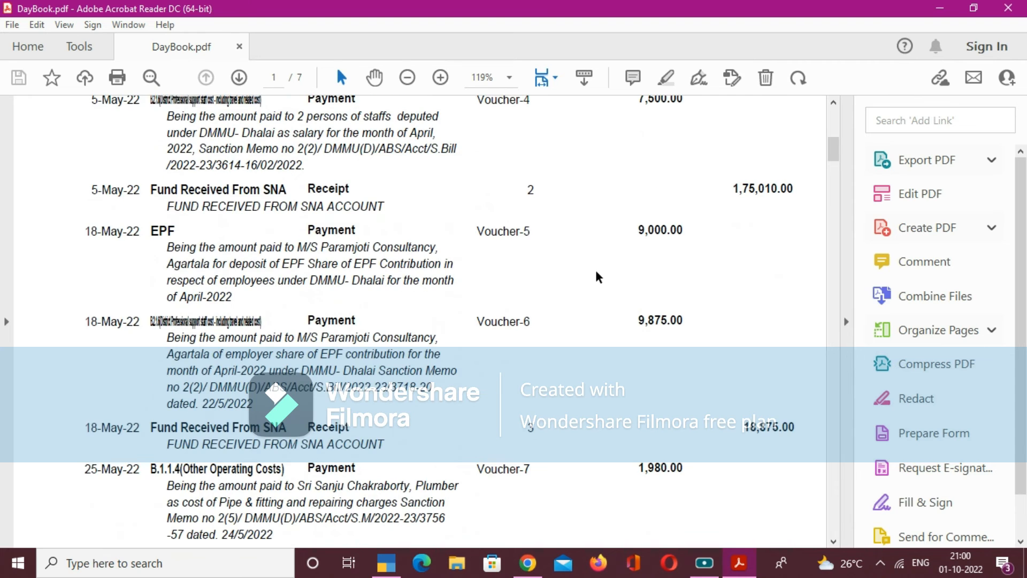
scroll(596, 273, down, 5)
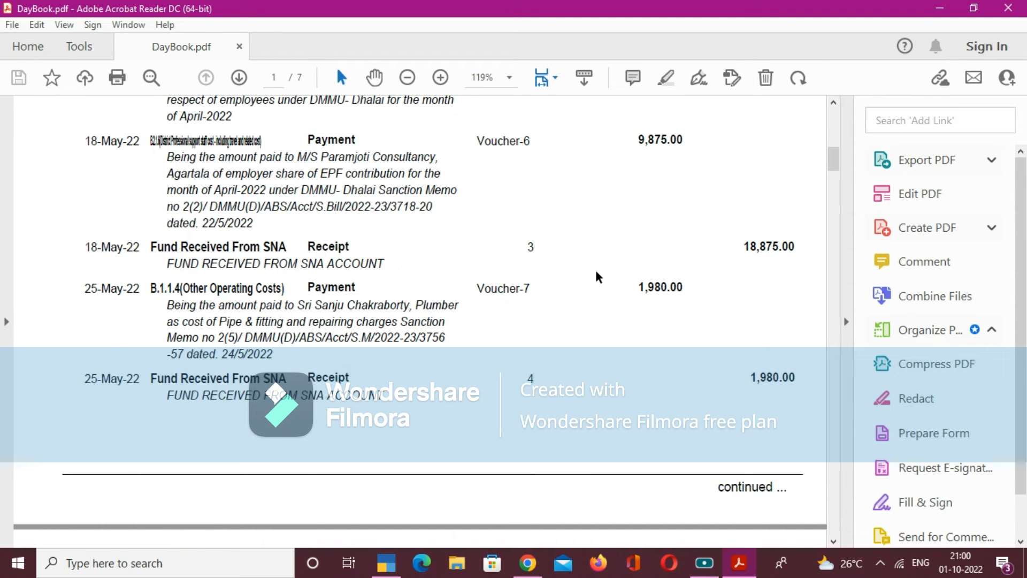
scroll(597, 274, down, 5)
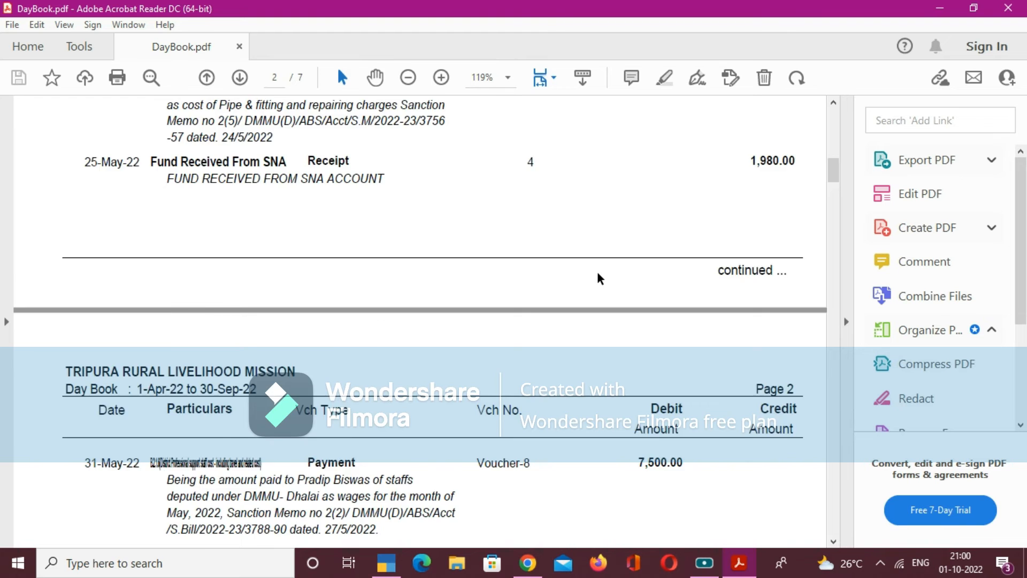
scroll(597, 272, down, 9)
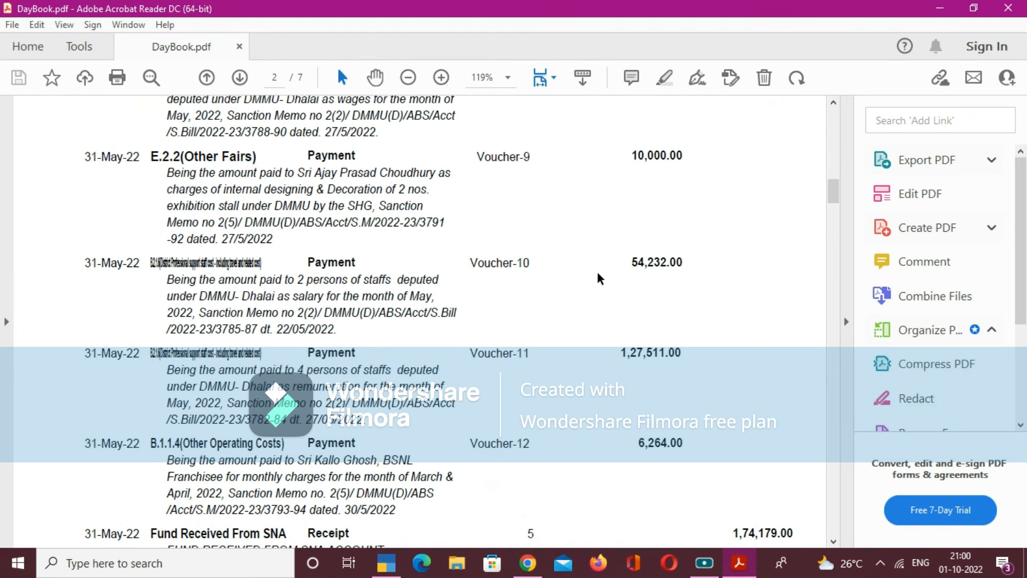
scroll(604, 276, down, 4)
scroll(605, 277, down, 3)
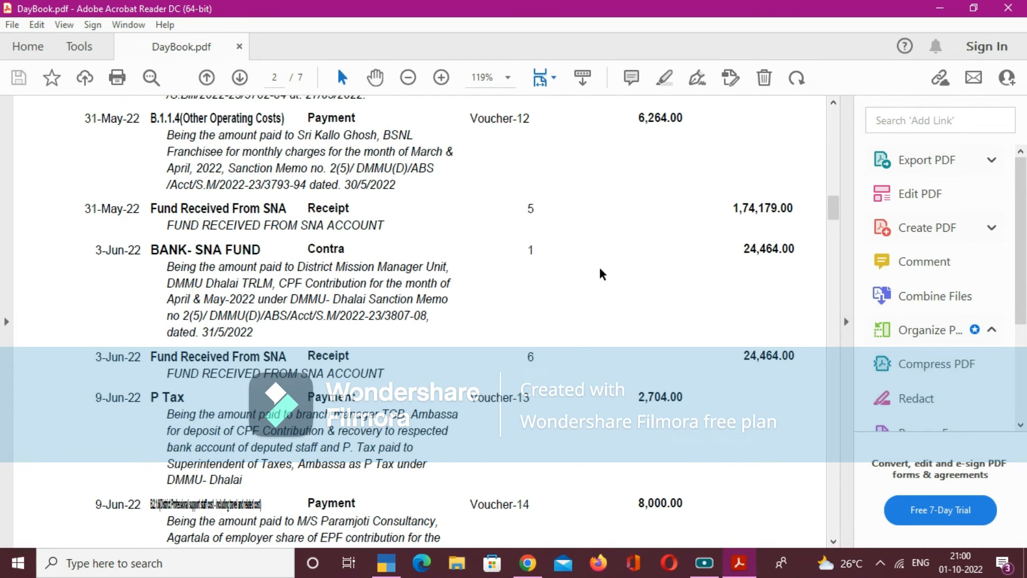
scroll(599, 265, down, 3)
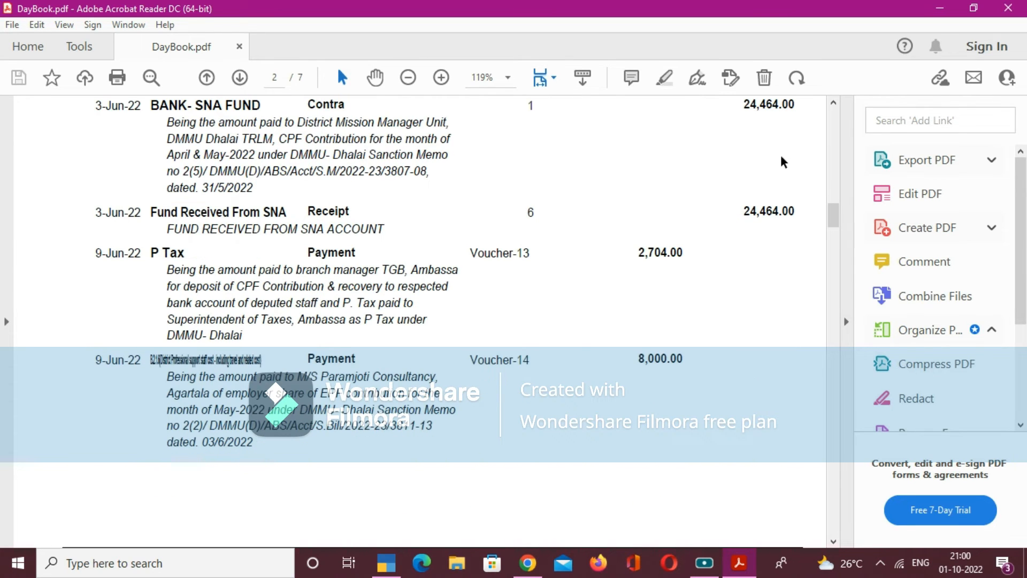
click(1004, 11)
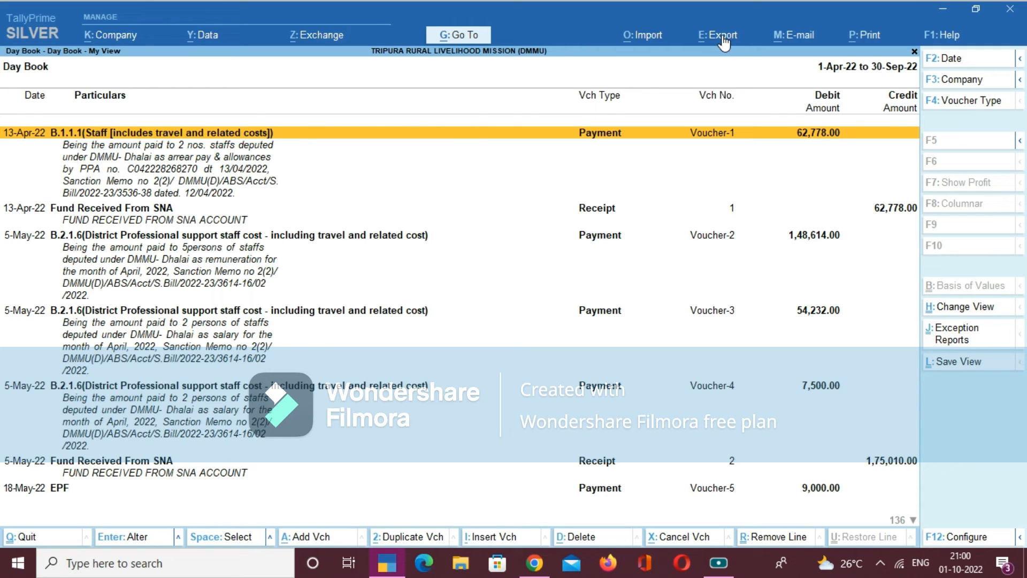
- Leave the Day Book and choose Multi Column Cash/Bank from the full list of other reports to export
key(Escape)
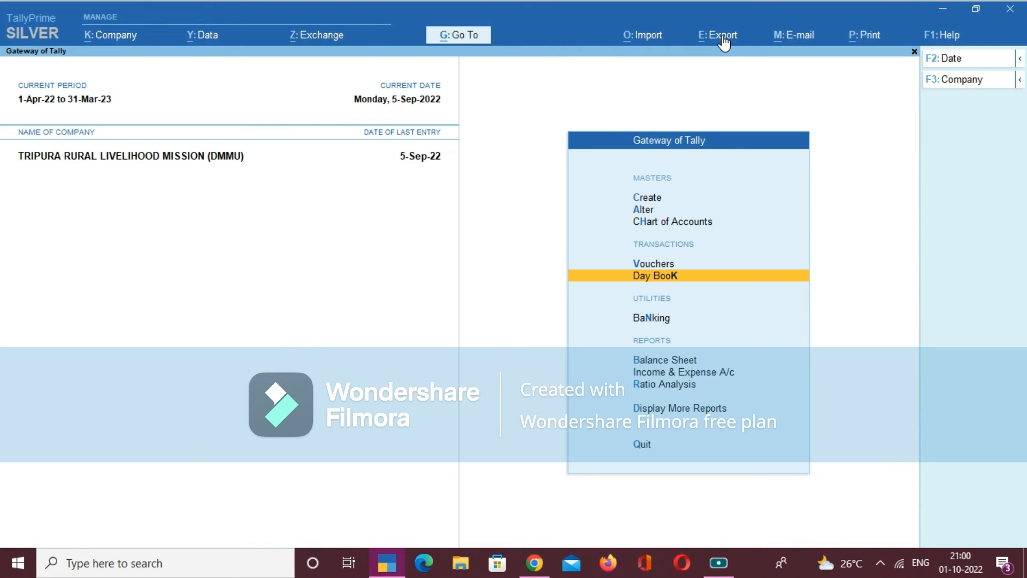
click(724, 43)
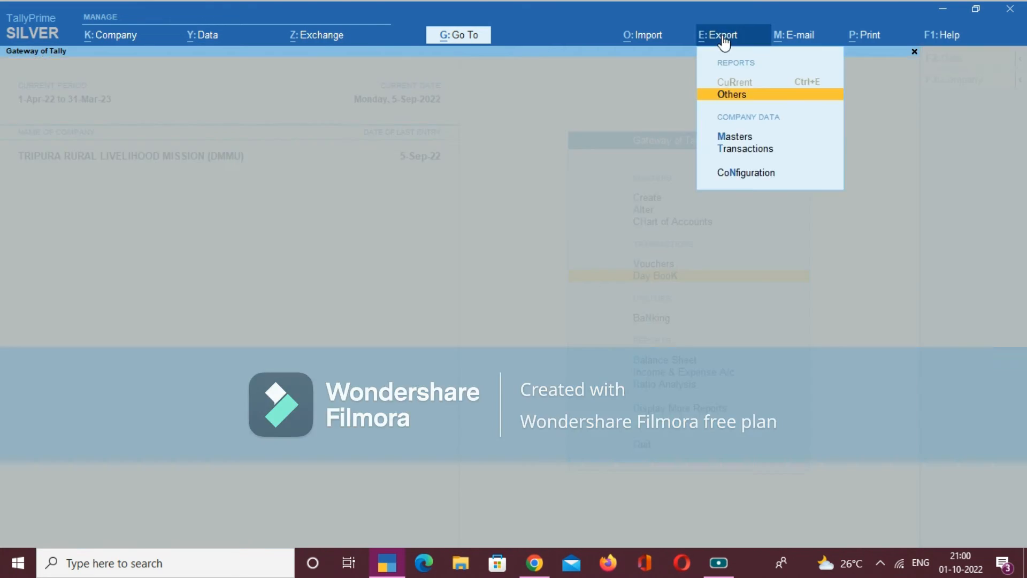
click(733, 95)
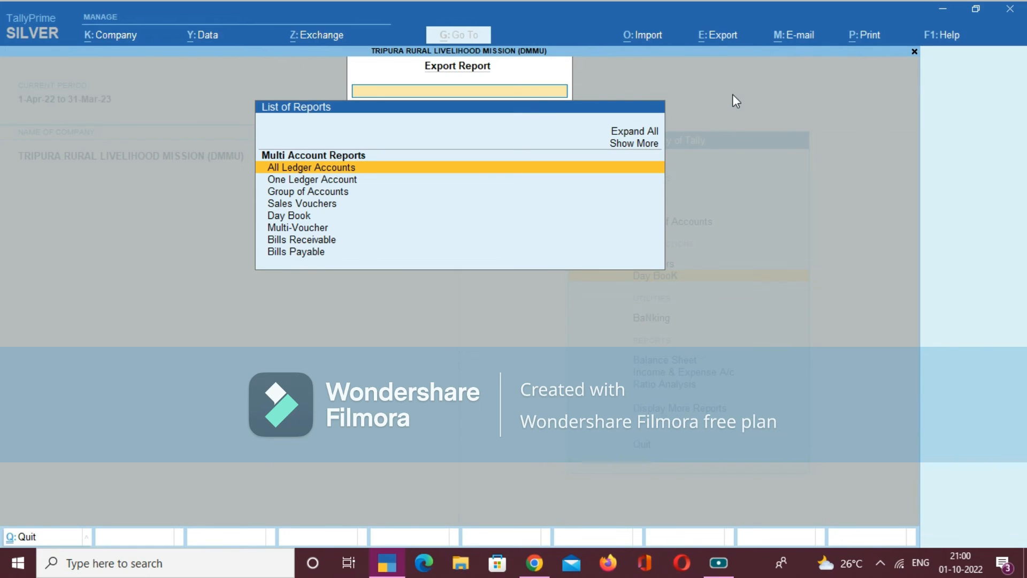
click(649, 149)
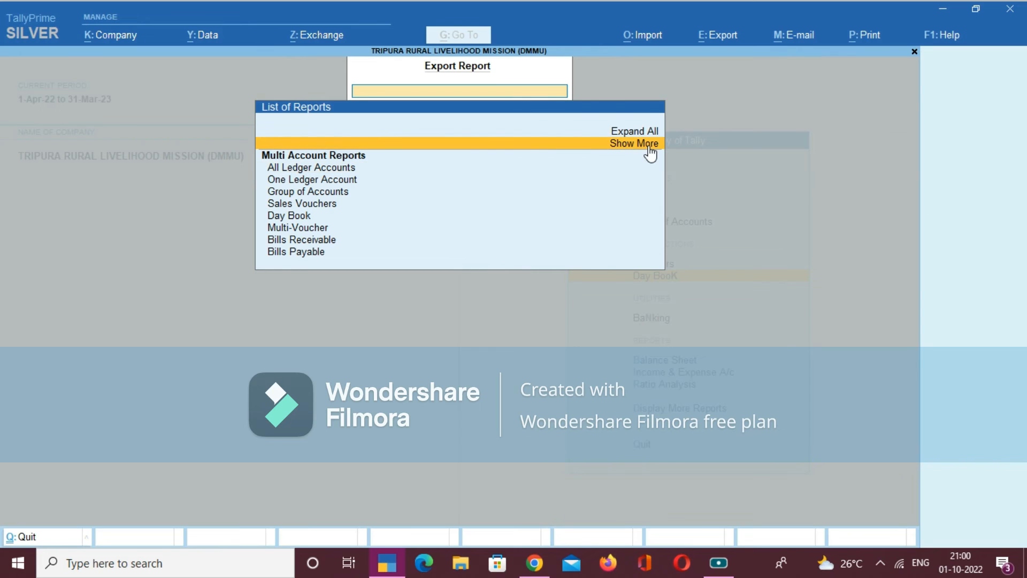
click(649, 143)
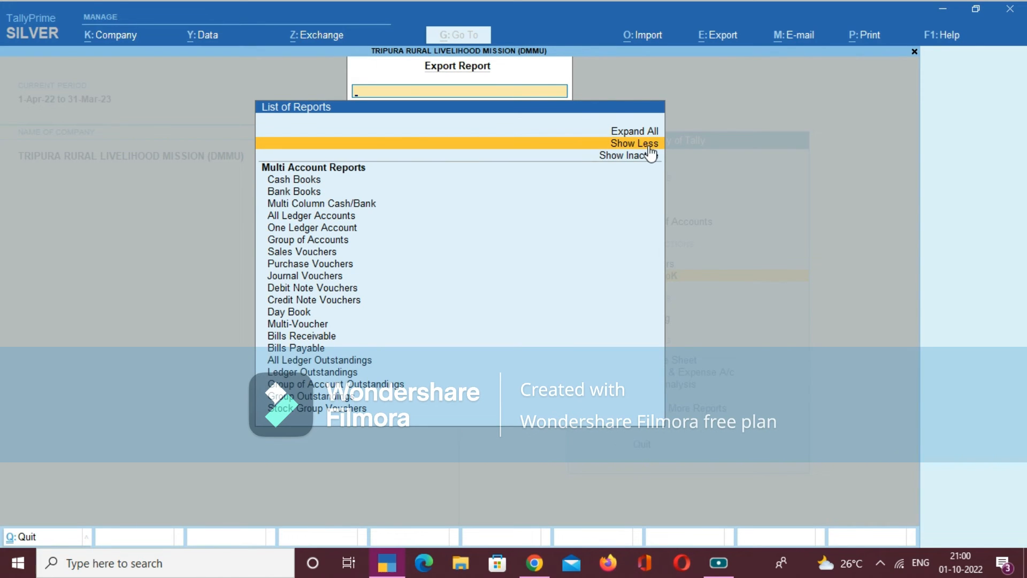
click(343, 204)
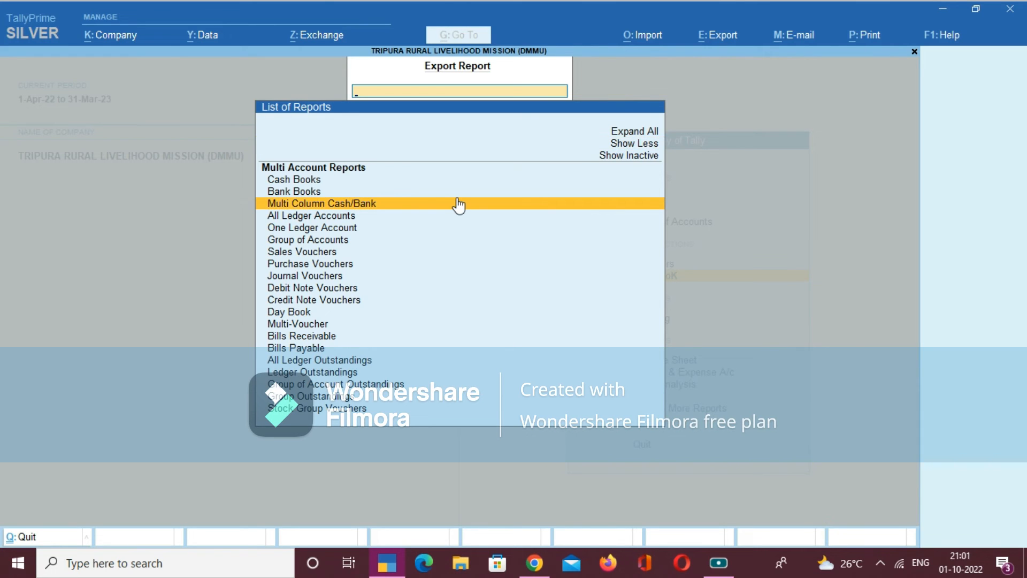
click(459, 205)
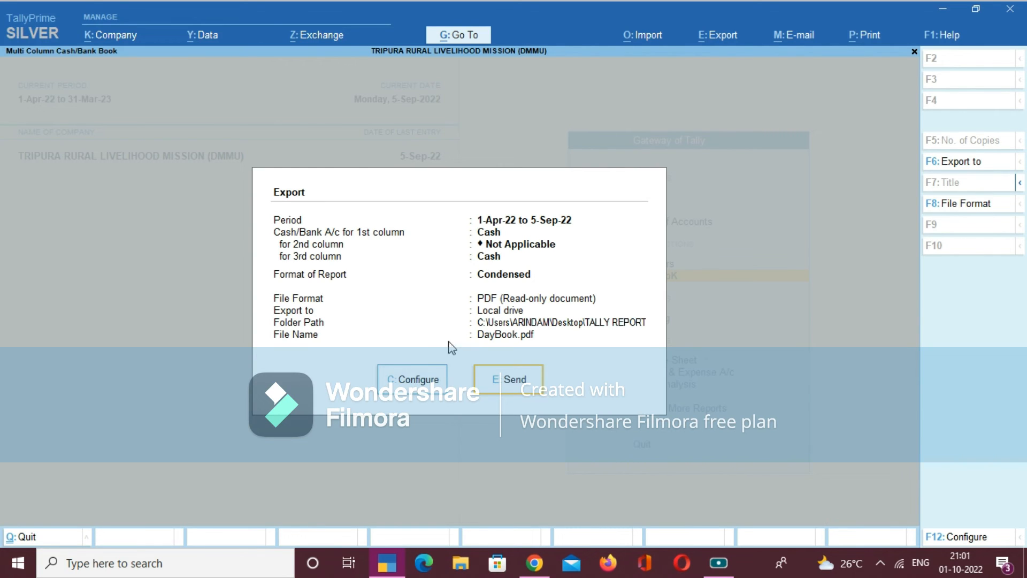
- Set the end date of the Multi Column Cash/Bank report's export period to 30-Sep-22, keeping the existing start date
click(430, 383)
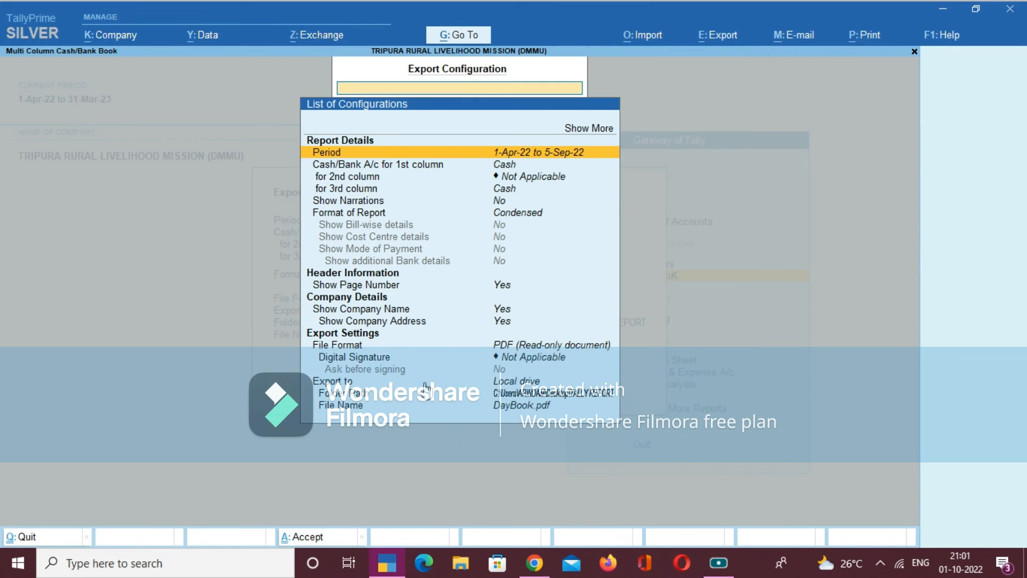
key(Return)
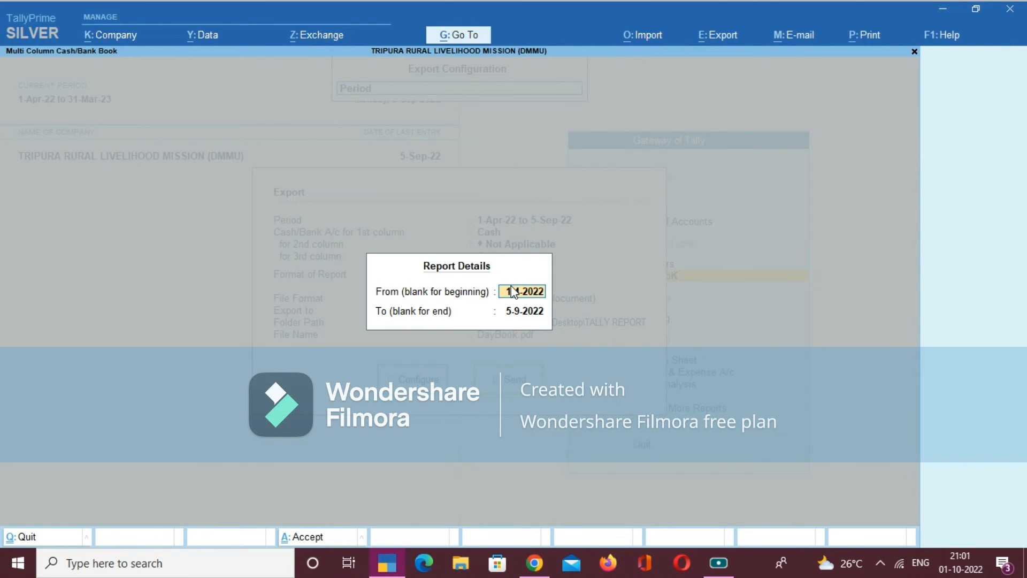
key(Return)
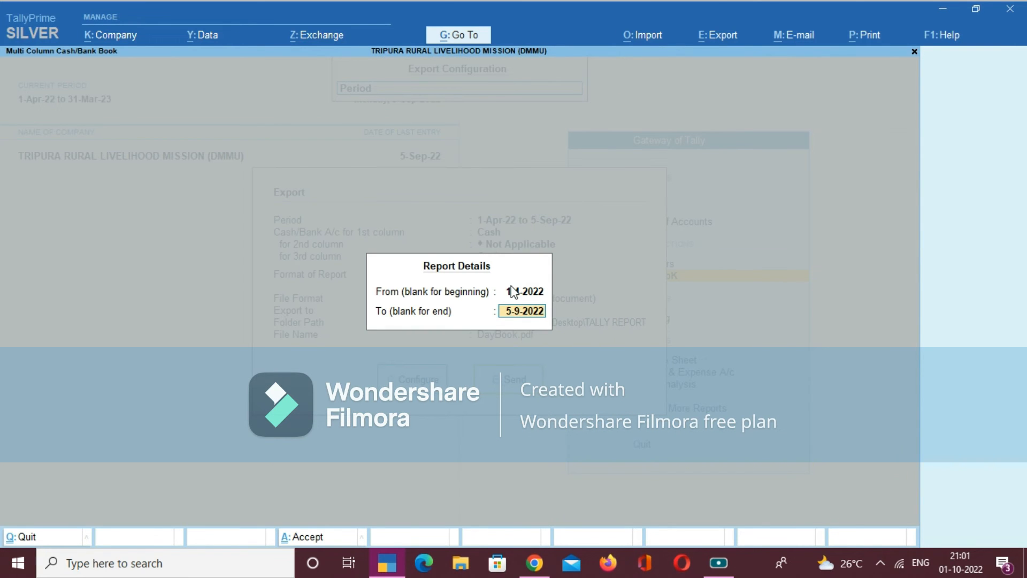
text(30.9)
key(Return)
- Assign BANK- SNA FUND to the report's first column and BANK STATUTORY FUND to its second column
key(Down)
key(Return)
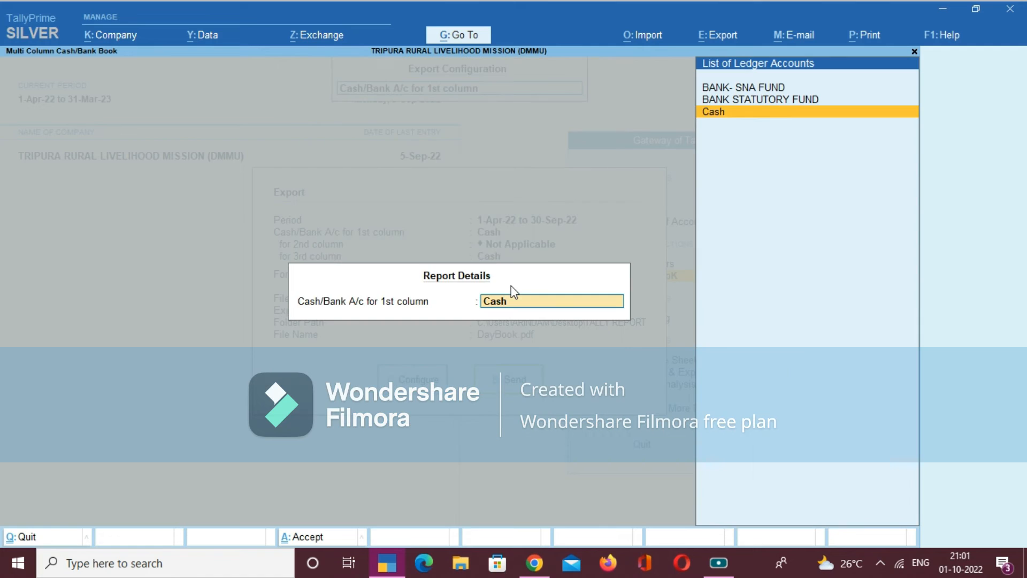
key(Up)
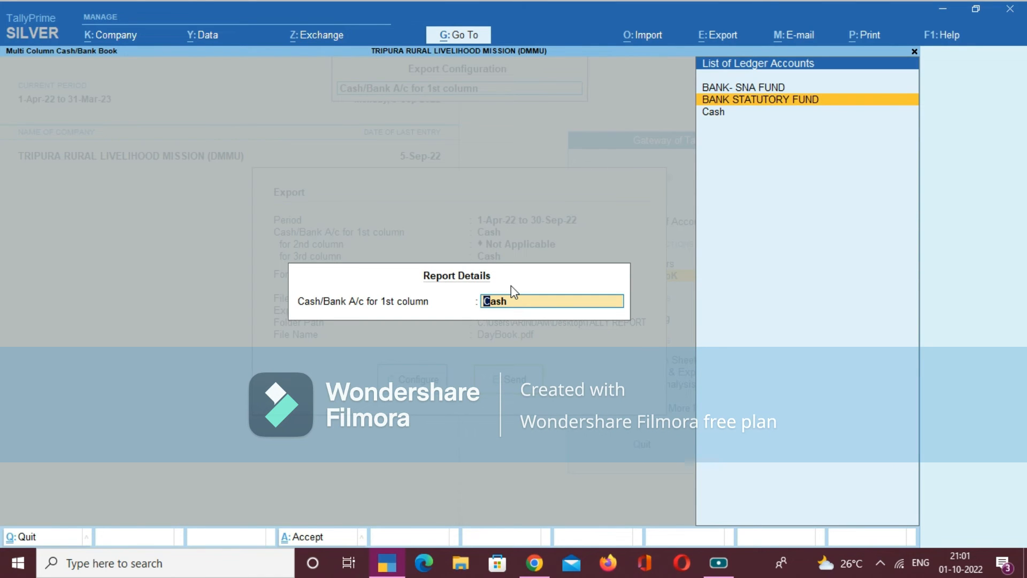
key(Up)
key(Return)
key(Down)
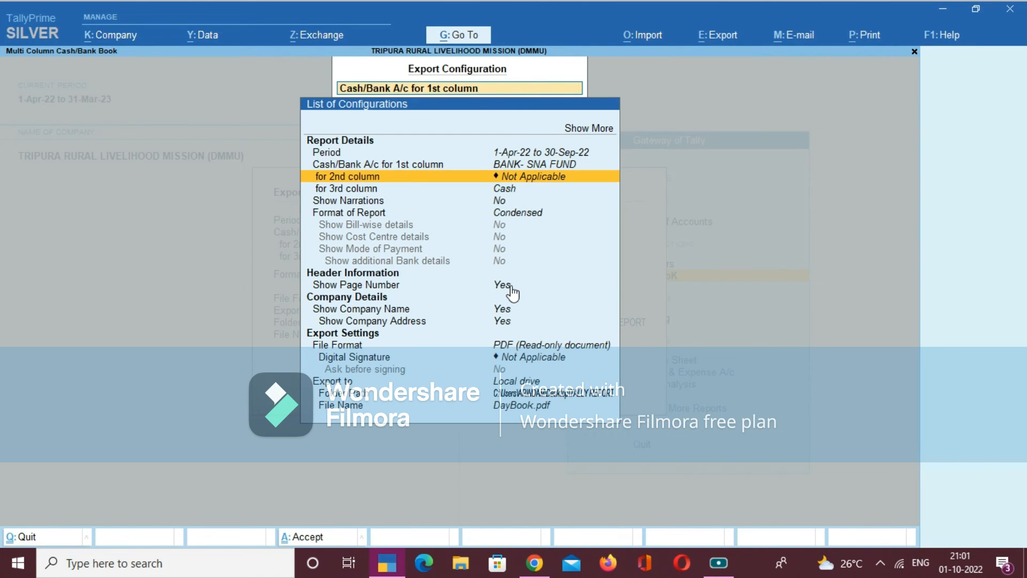
key(Return)
key(Down)
key(Down)
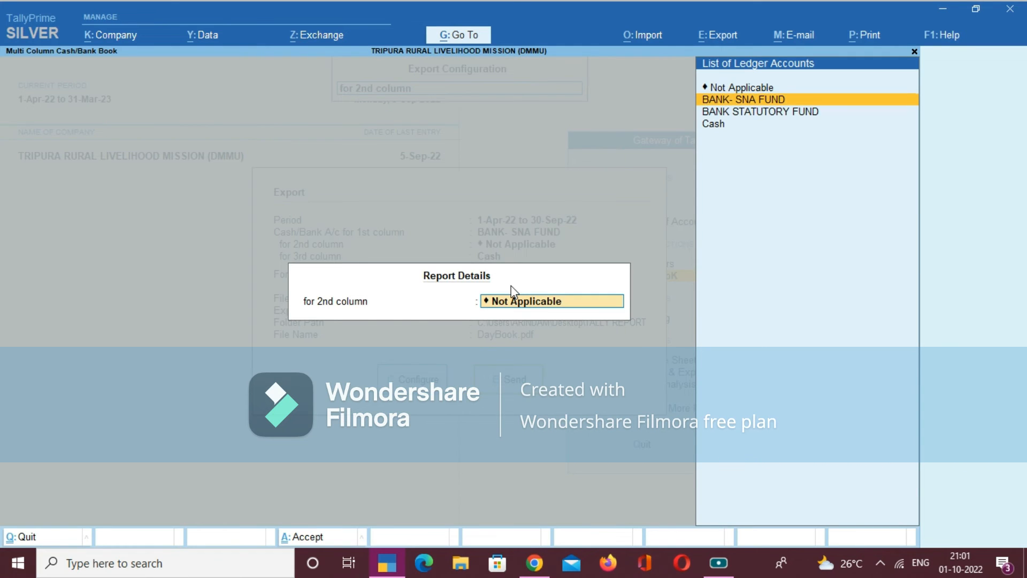
key(Return)
- Turn on narrations for the report and set the third column's account to Not Applicable
key(Down)
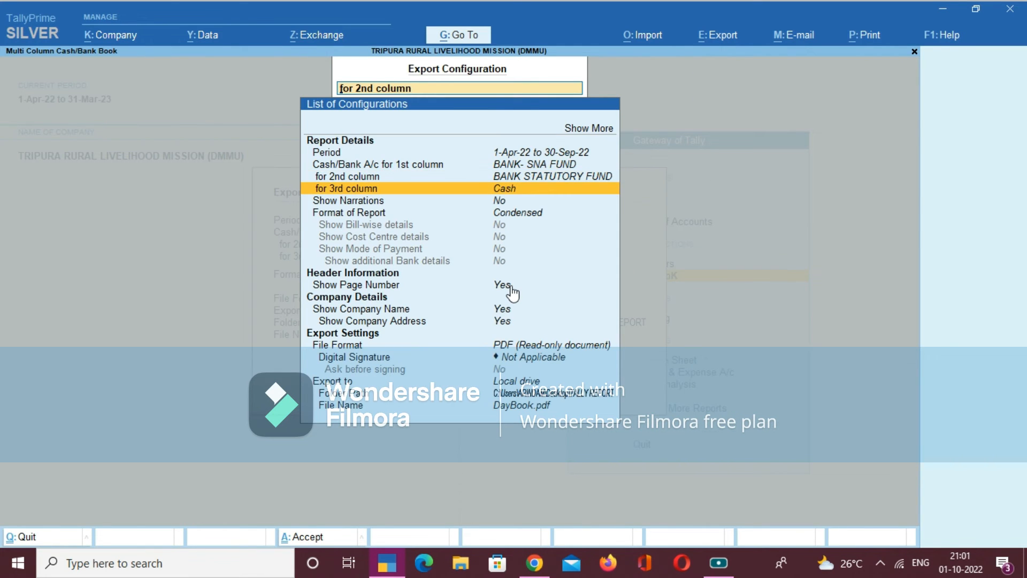
key(Down)
key(Return)
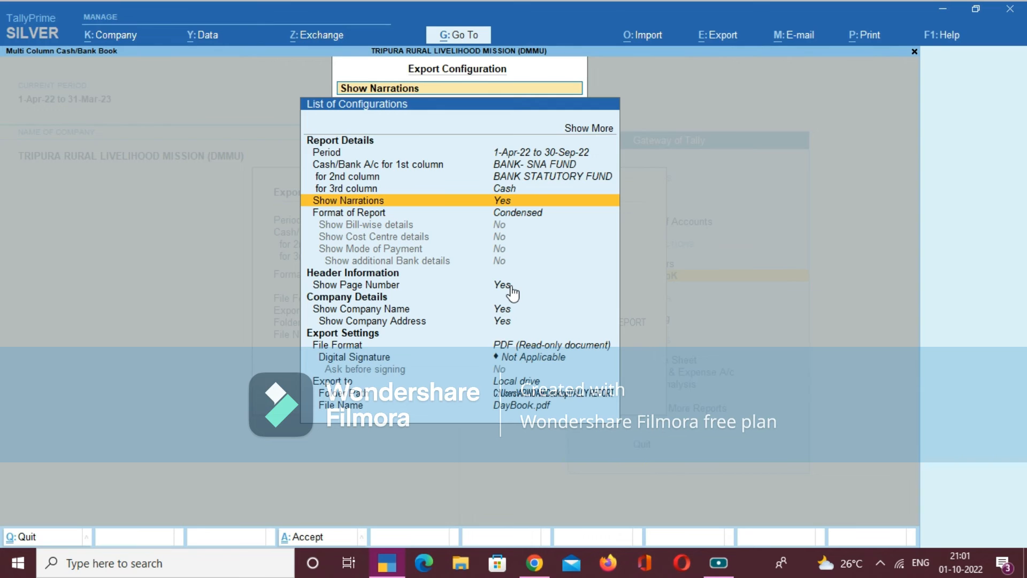
key(Up)
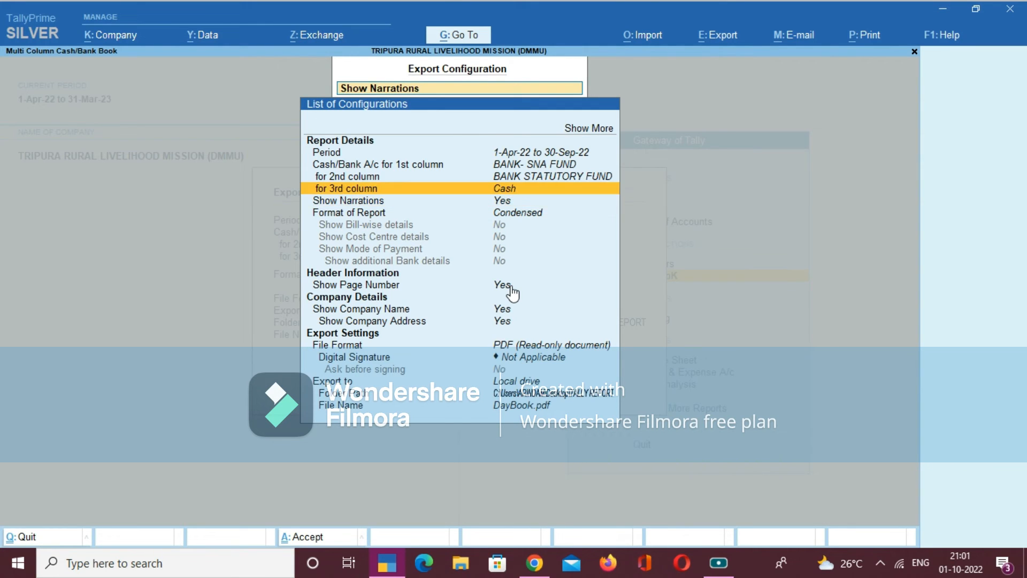
key(Return)
key(Up)
key(Up)
key(Up)
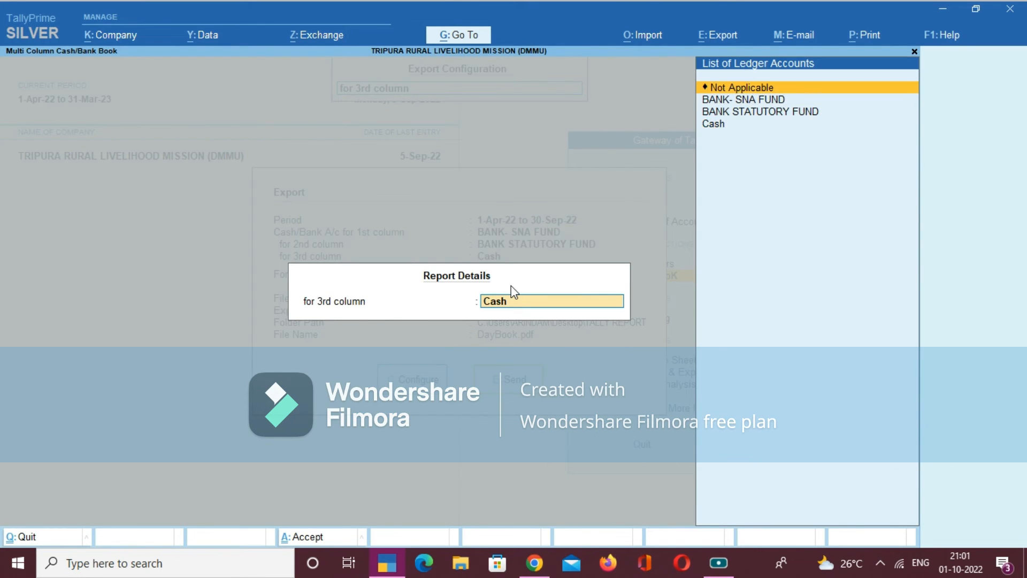
key(Return)
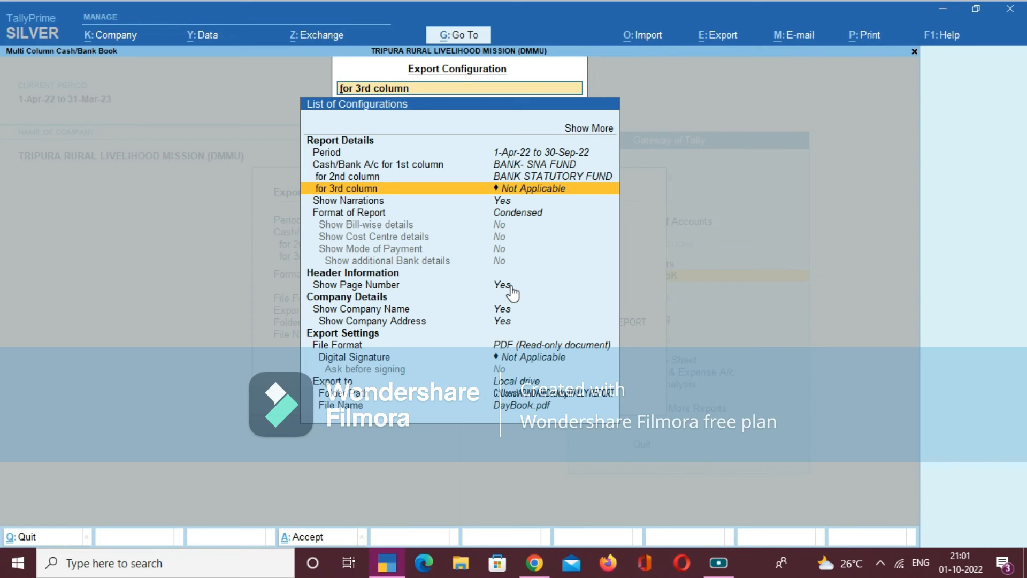
- Set the report format to Detailed and enable showing the mode of payment
key(Down)
key(Down)
key(Return)
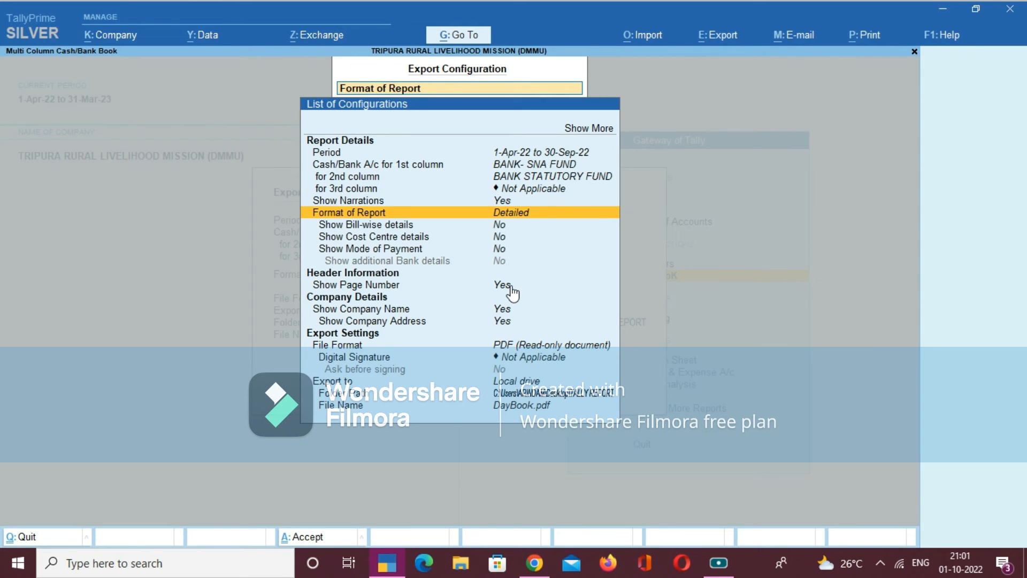
key(Down)
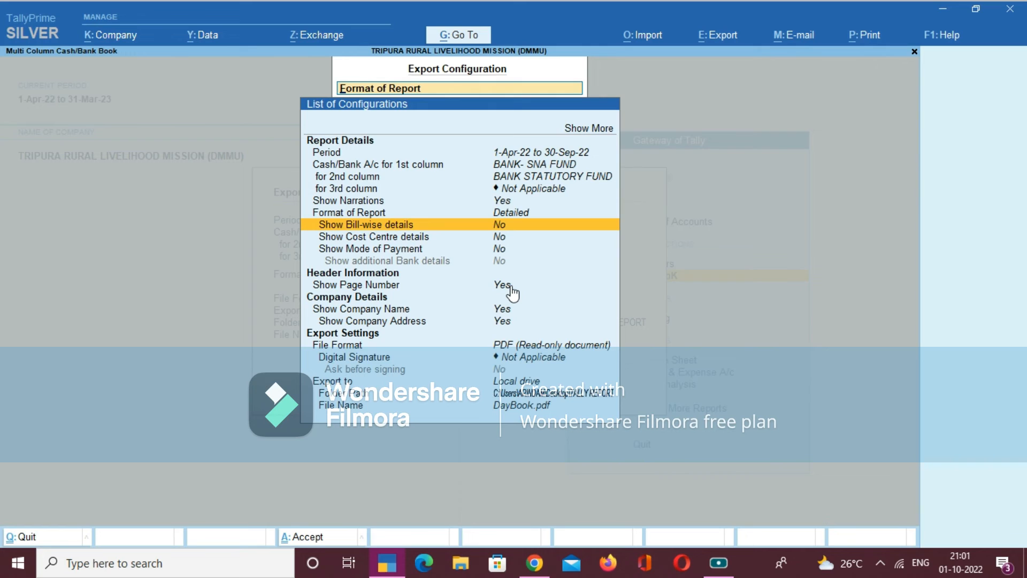
key(Down)
key(Down)
key(Return)
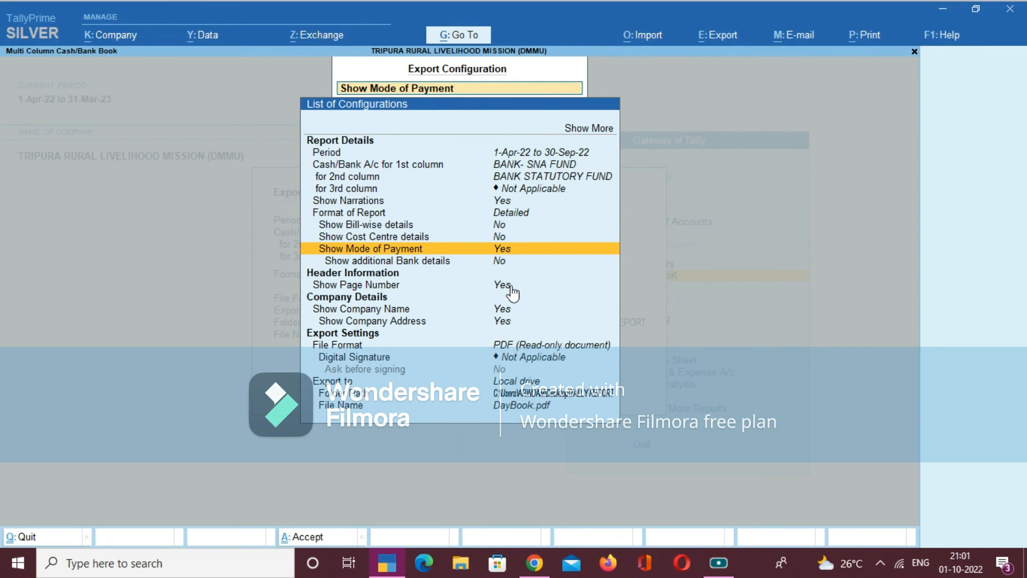
- Close the export configuration and export the Multi Column Cash/Bank Book as a PDF, overwriting the existing DayBook.pdf
key(Escape)
key(Escape)
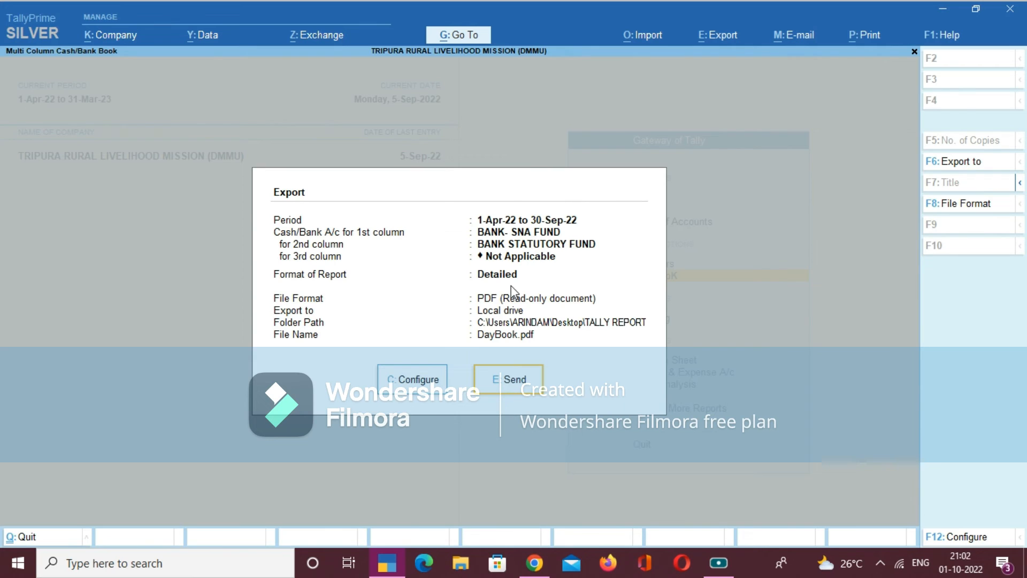
key(e)
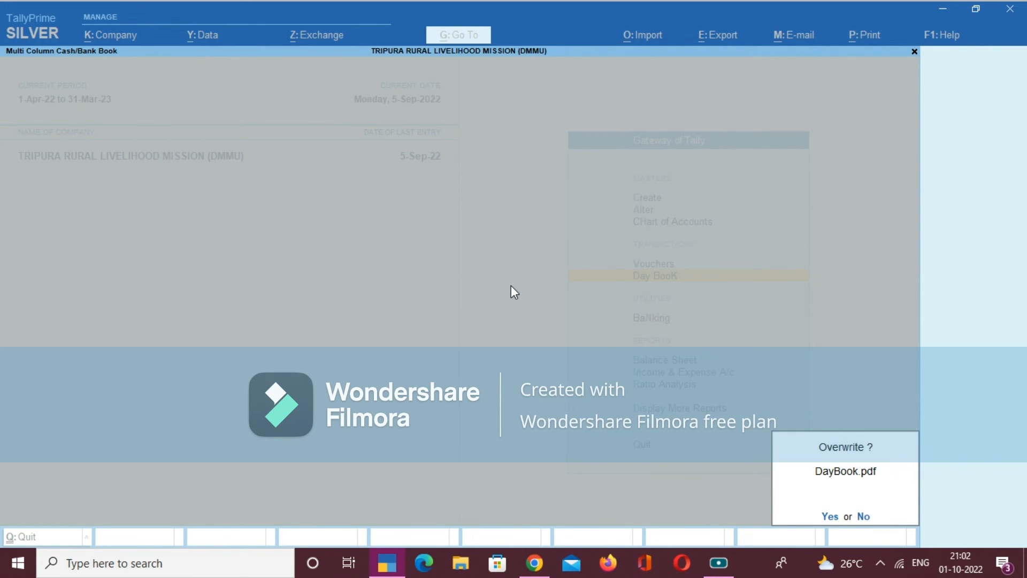
key(y)
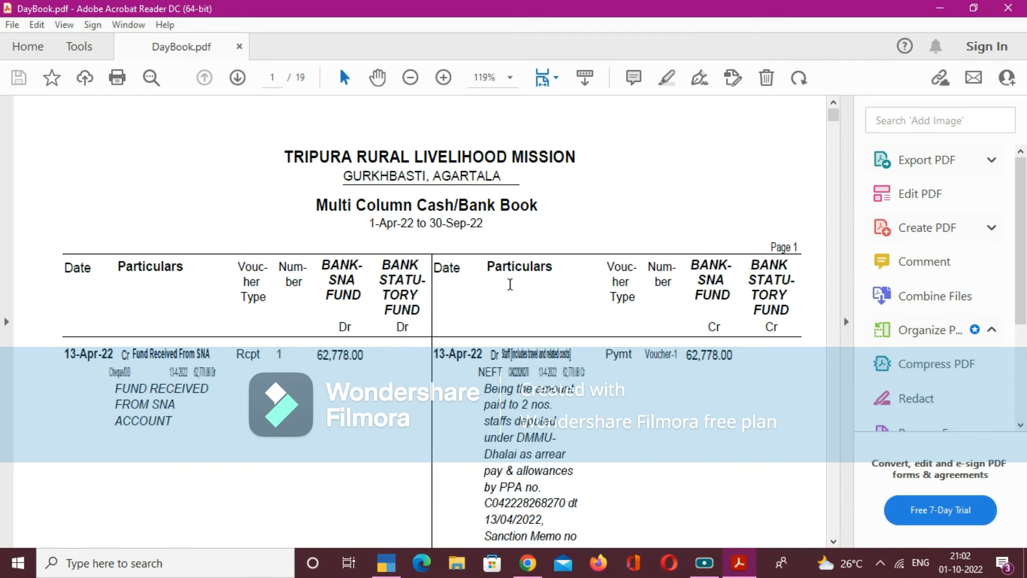
- Examine the exported cash/bank book PDF from page 1 to page 13, reviewing the receipt, payment and contra entries with their narrations
scroll(648, 261, down, 5)
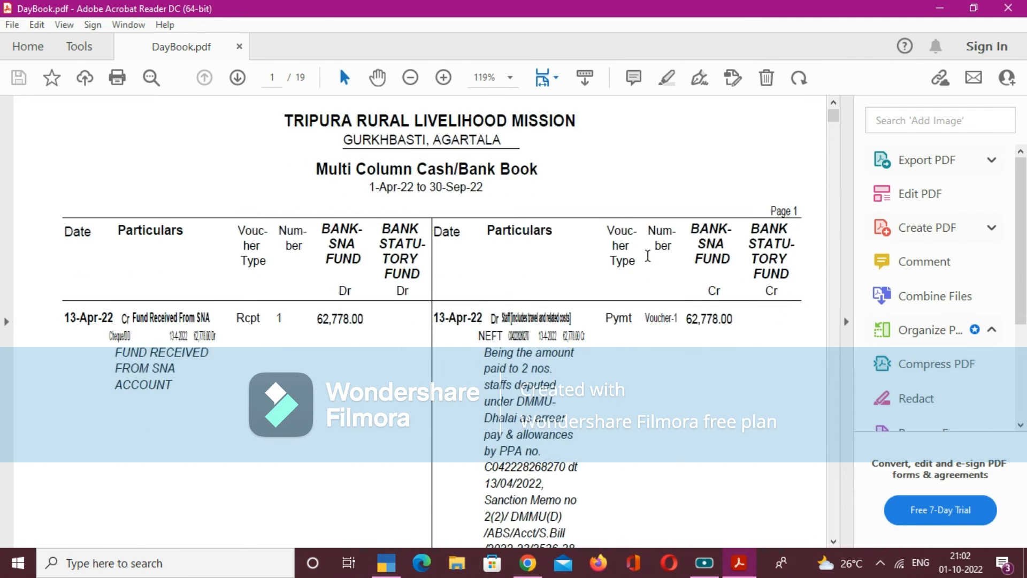
scroll(650, 261, down, 7)
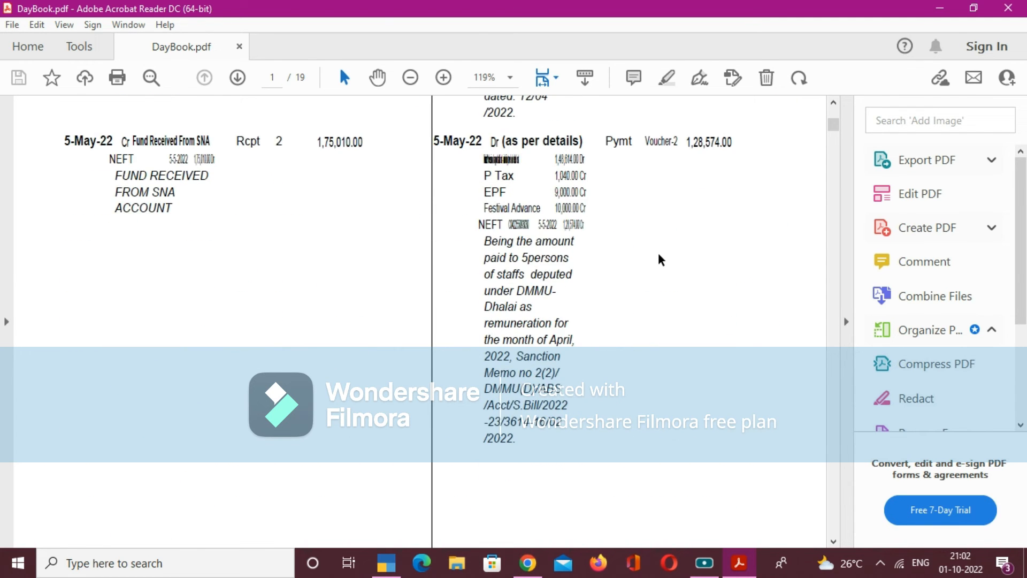
scroll(663, 259, down, 6)
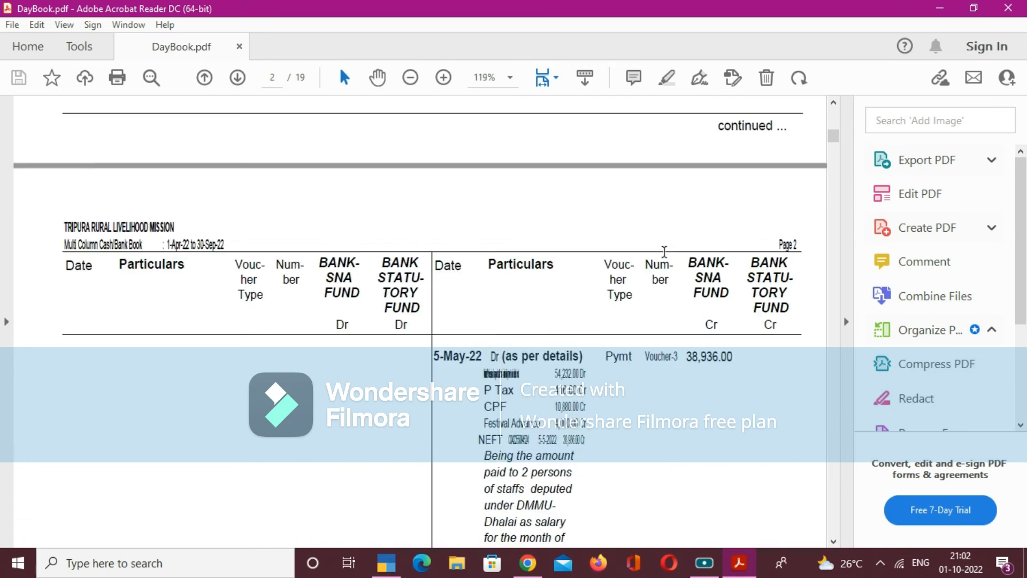
scroll(668, 258, down, 6)
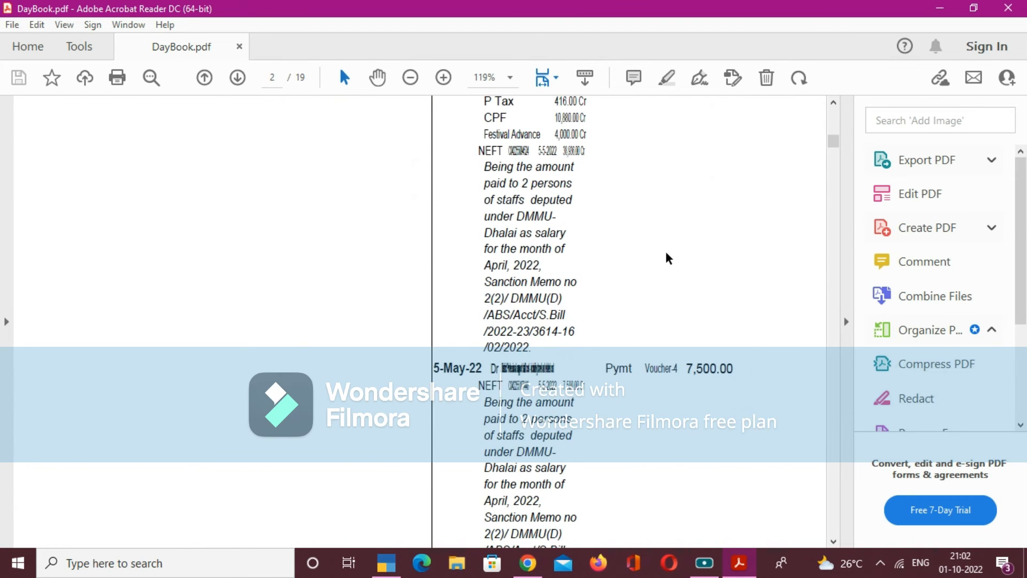
scroll(669, 257, down, 5)
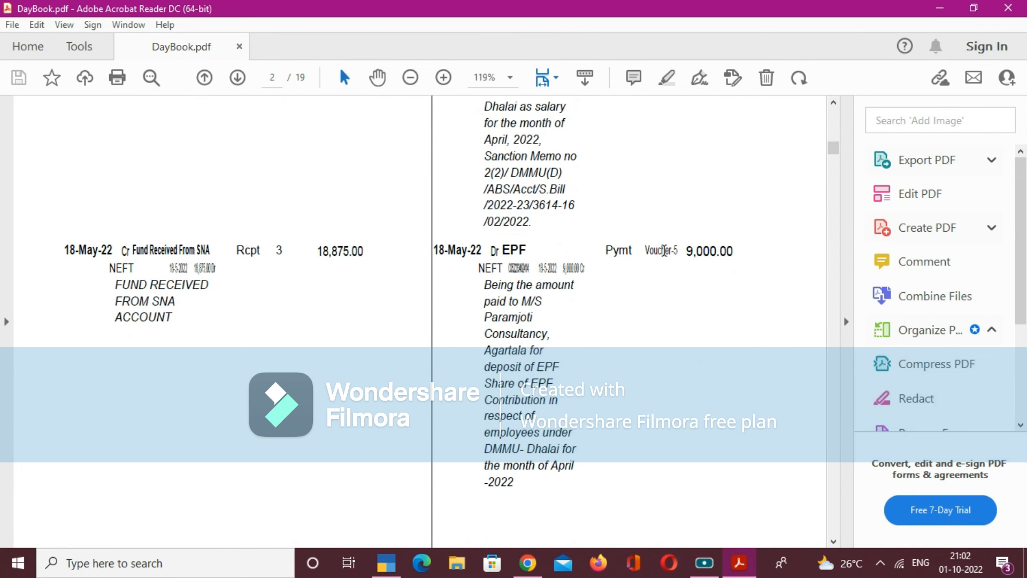
scroll(663, 257, down, 3)
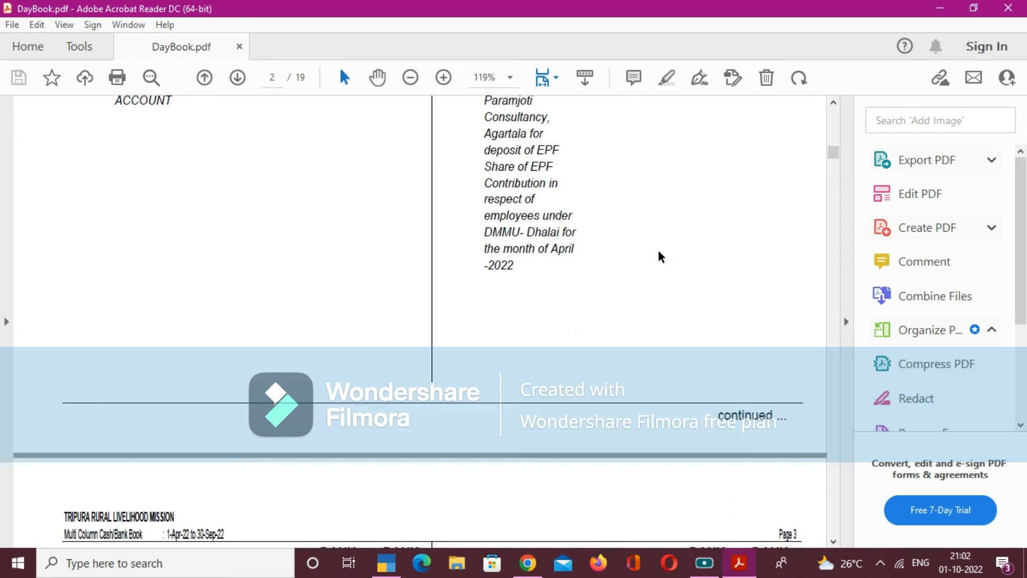
scroll(657, 257, down, 12)
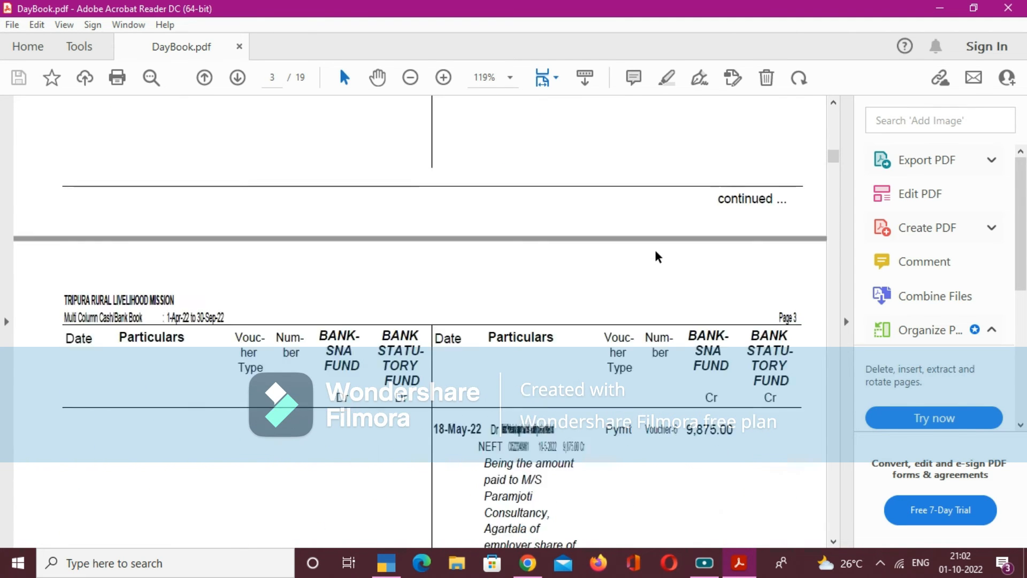
scroll(663, 254, down, 12)
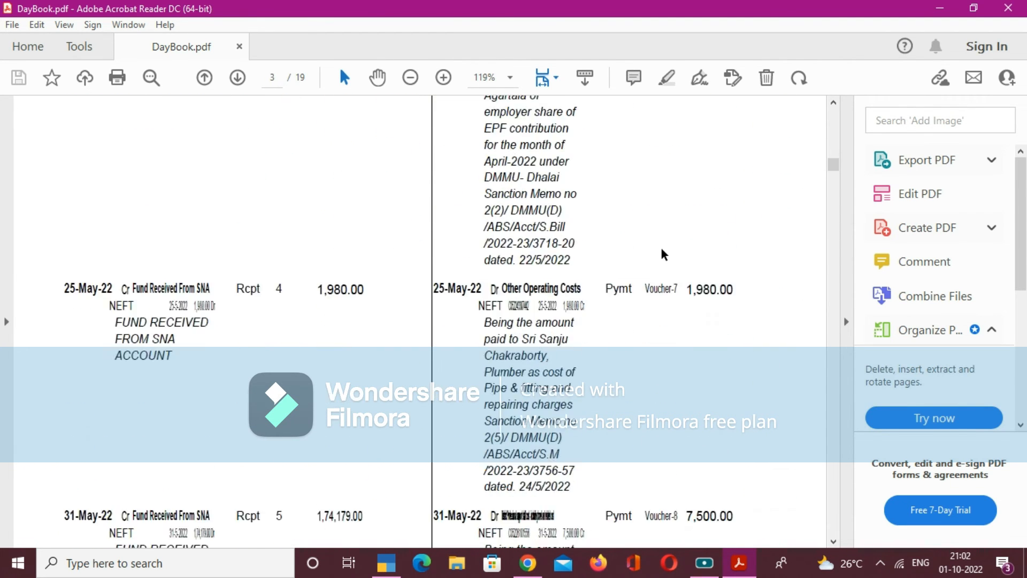
scroll(706, 259, down, 15)
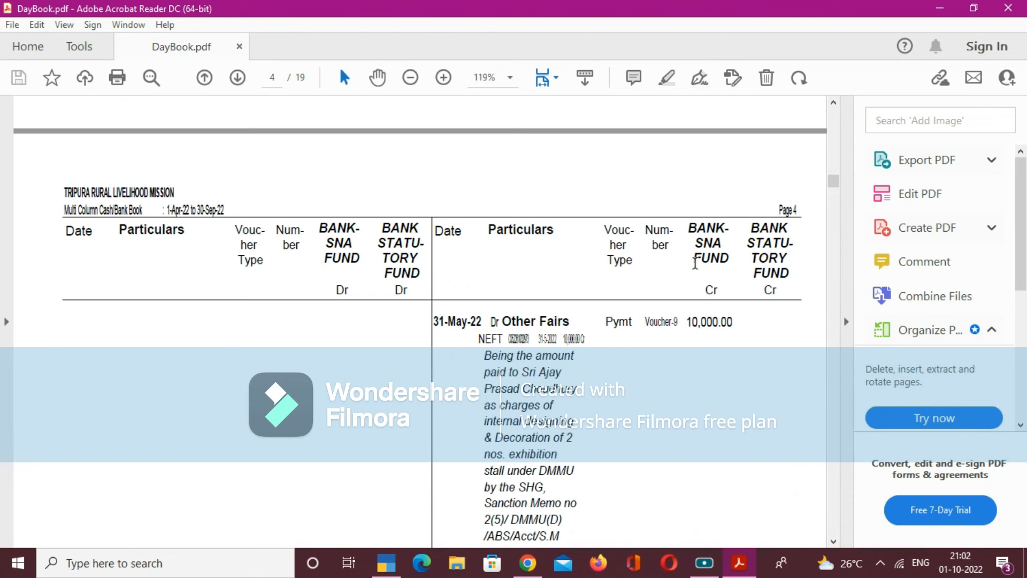
scroll(663, 263, down, 12)
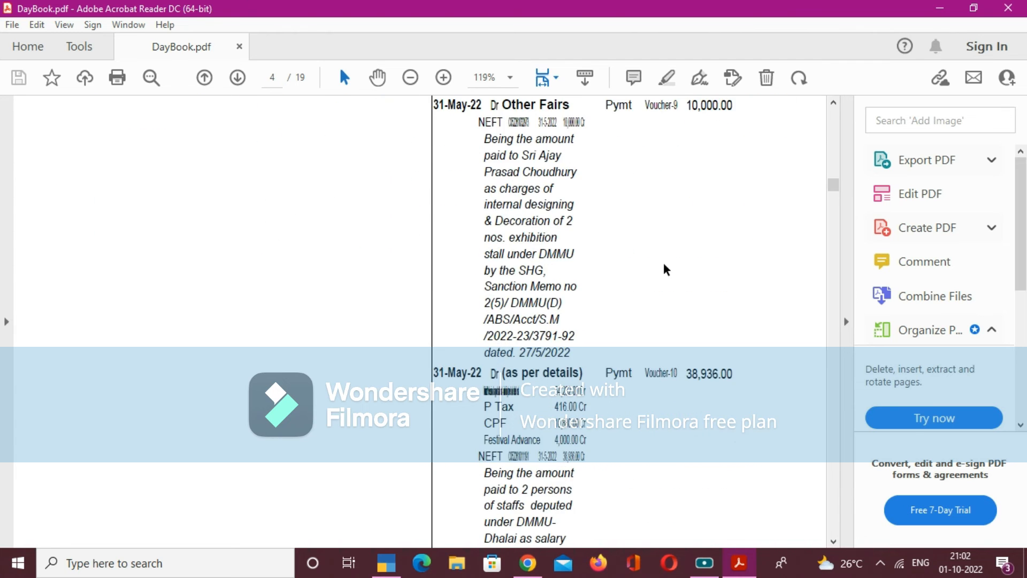
scroll(666, 269, down, 9)
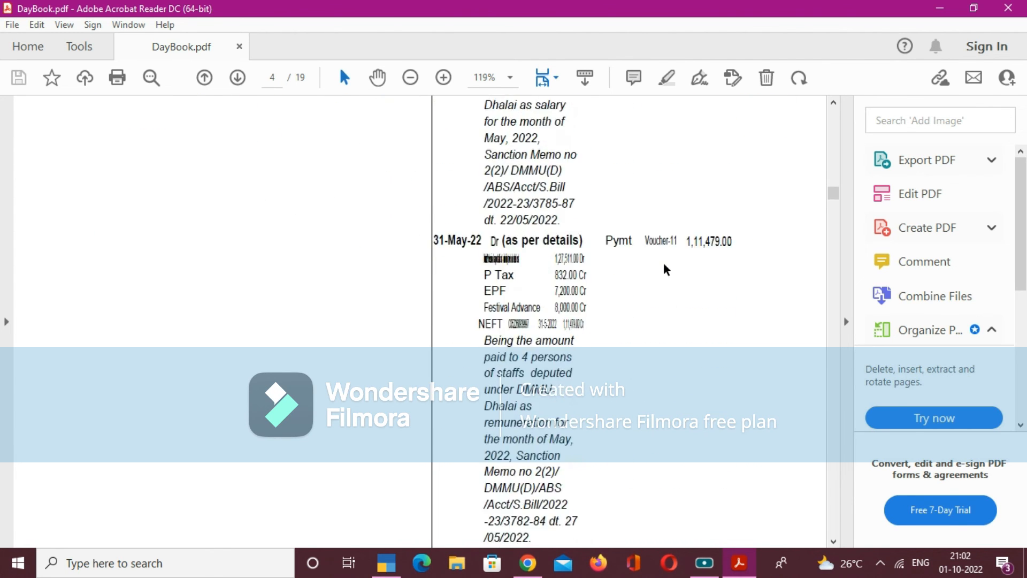
scroll(666, 269, down, 14)
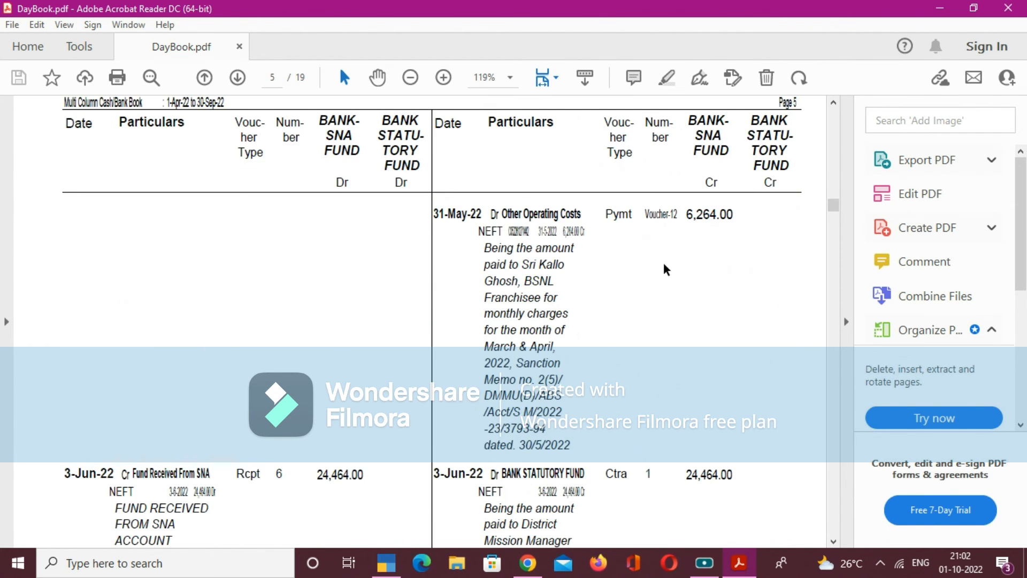
scroll(627, 267, down, 4)
scroll(627, 268, down, 3)
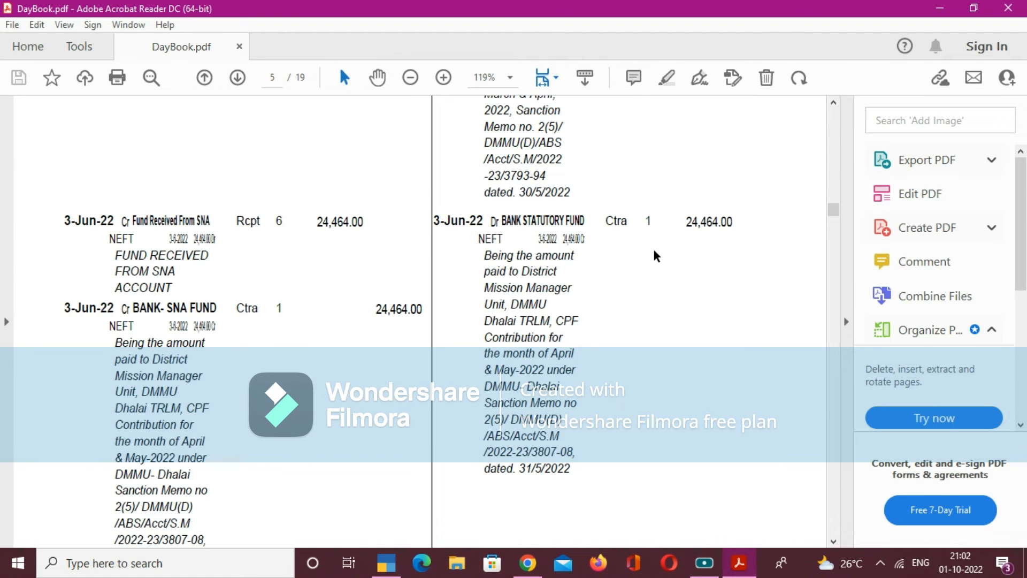
scroll(658, 257, down, 5)
scroll(657, 257, down, 12)
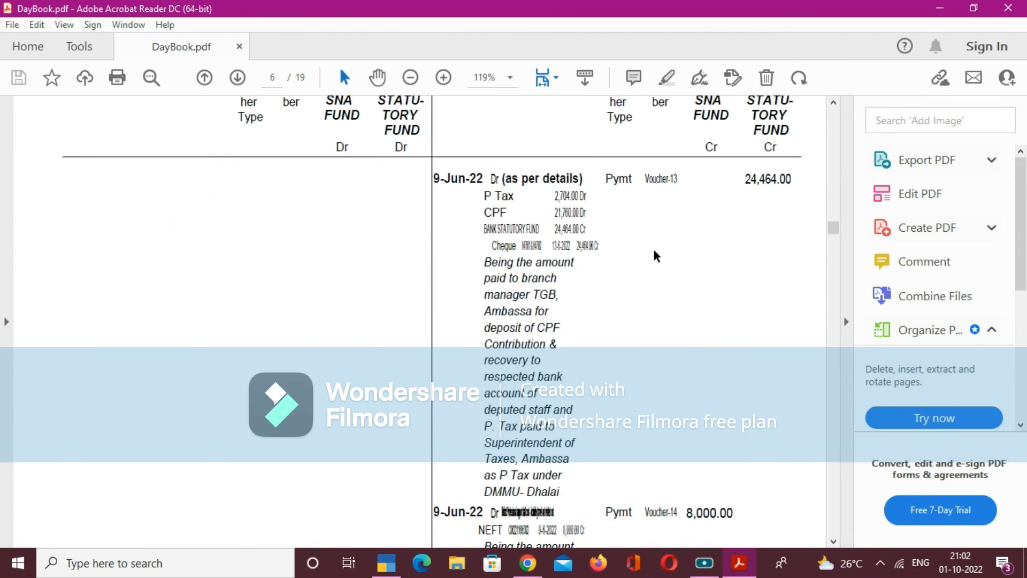
scroll(657, 257, down, 12)
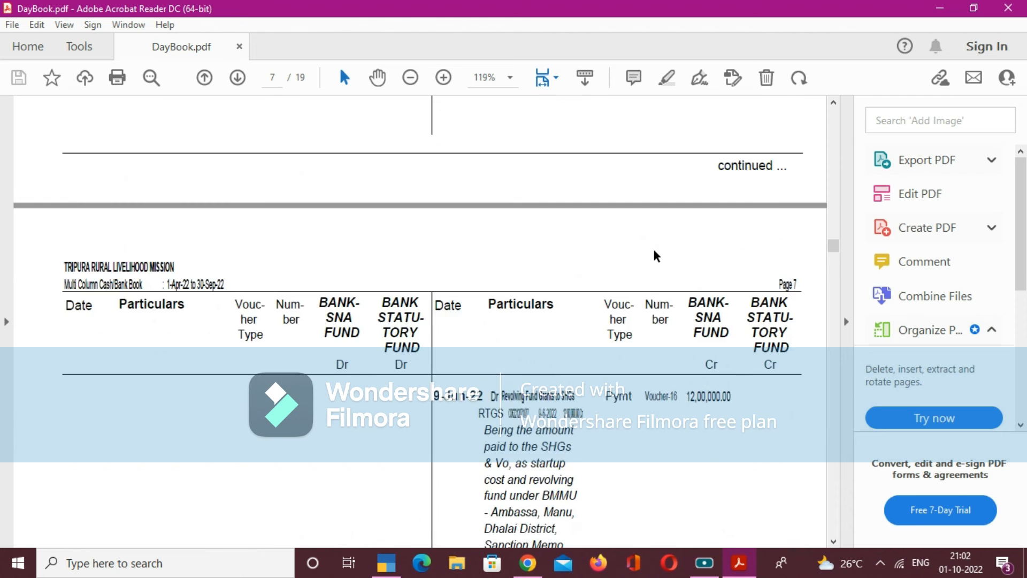
scroll(657, 257, down, 12)
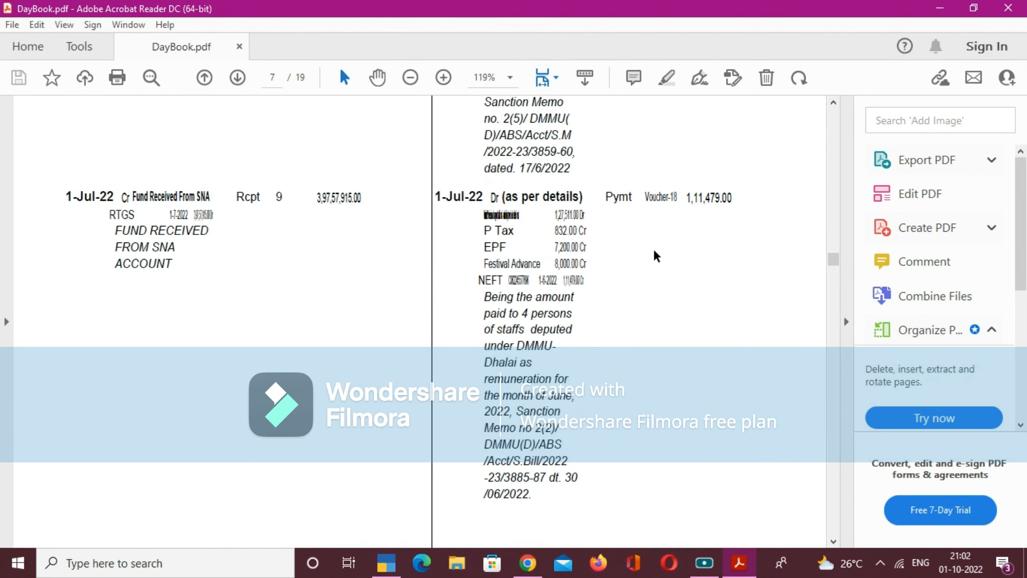
scroll(657, 248, down, 12)
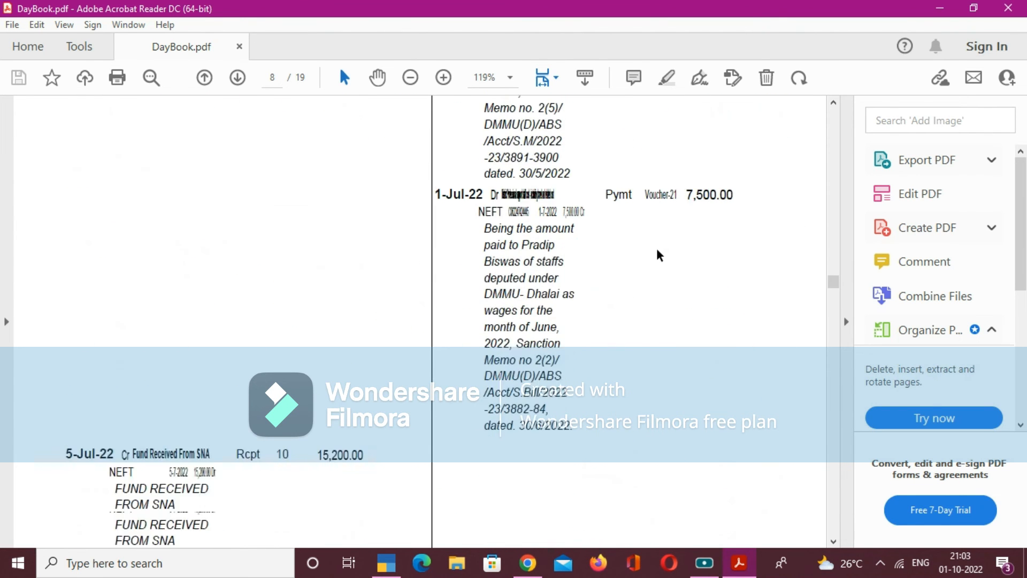
scroll(659, 255, down, 12)
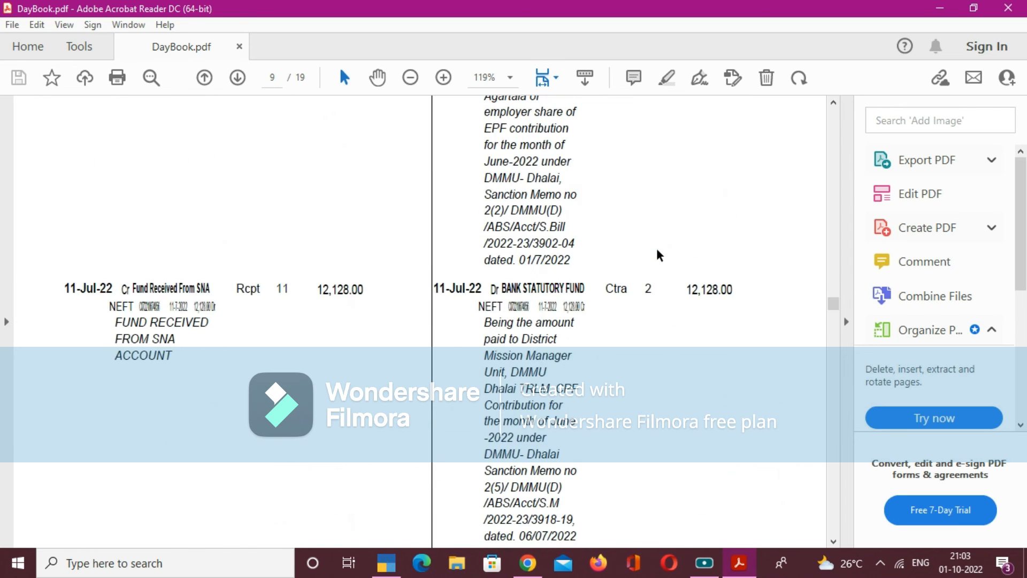
scroll(657, 249, down, 12)
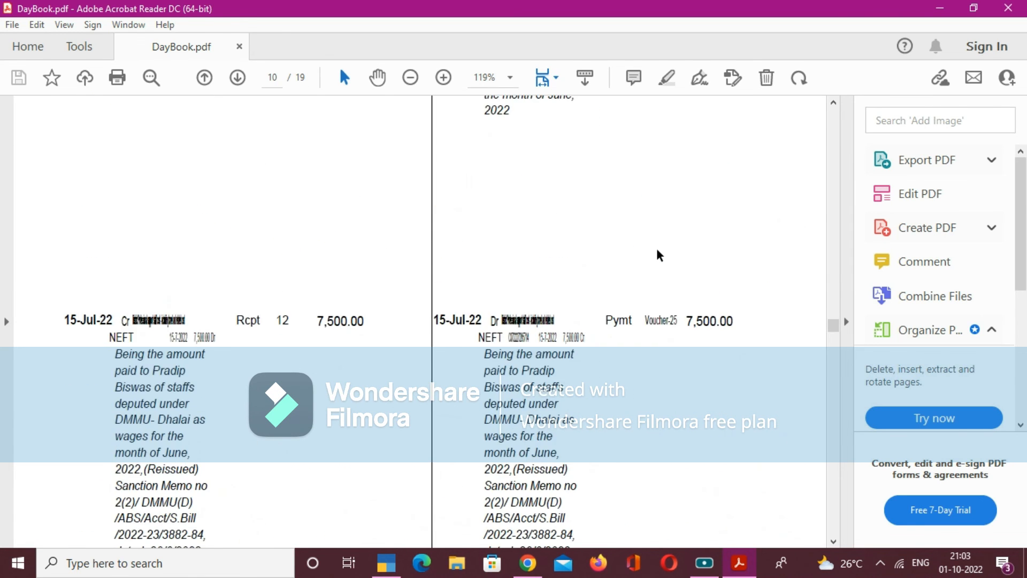
scroll(658, 251, down, 12)
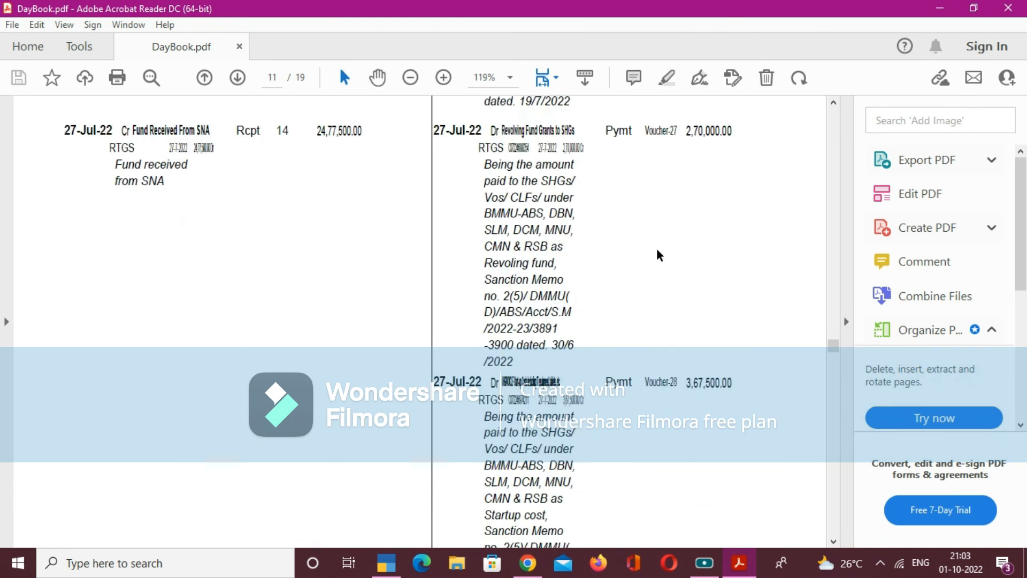
scroll(659, 255, down, 12)
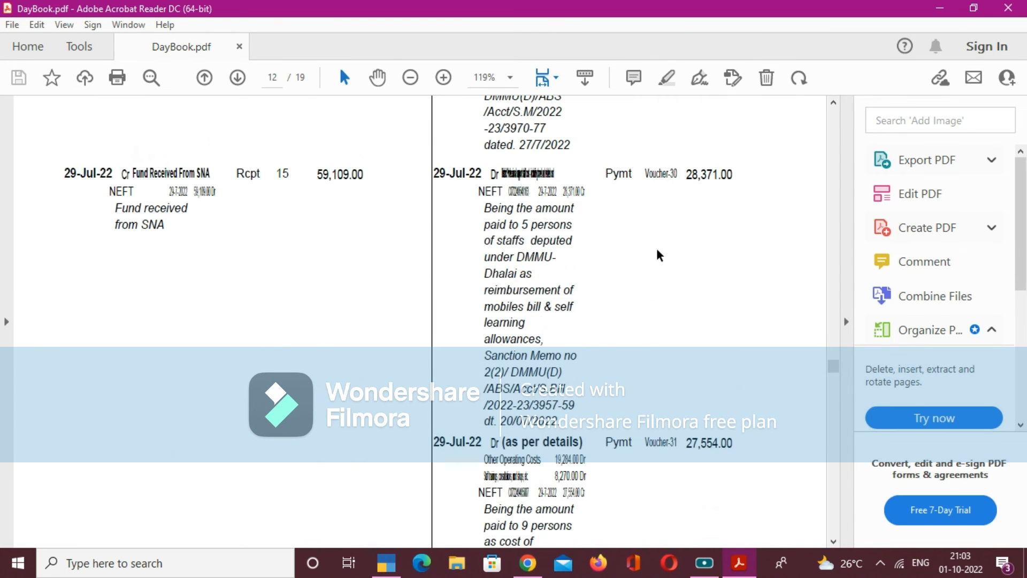
scroll(658, 255, down, 3)
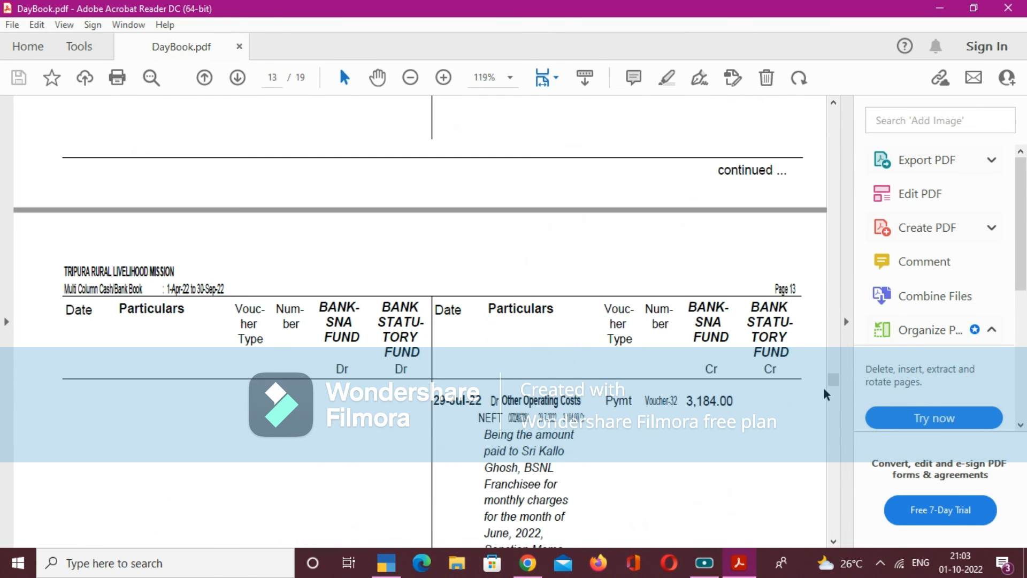
- Check the closing entries and column totals on the PDF's last pages, return to page 1 and close the document
drag(833, 389, 835, 537)
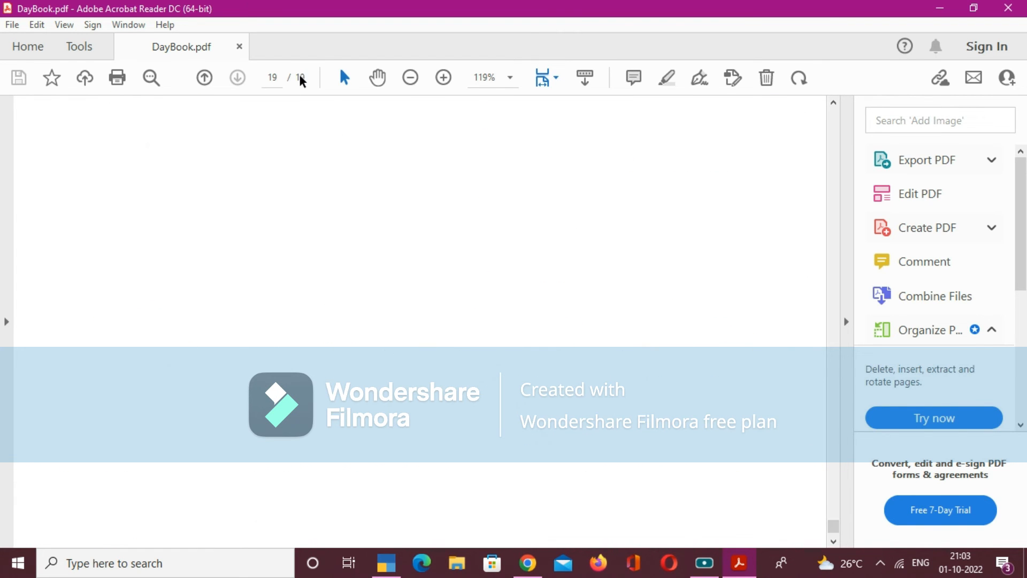
scroll(575, 254, up, 5)
scroll(576, 251, up, 2)
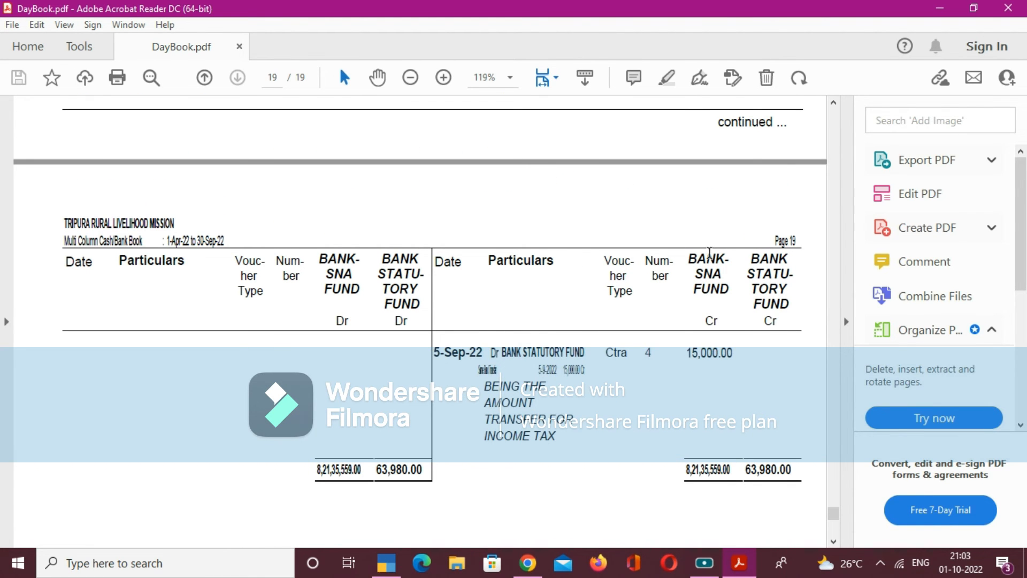
scroll(724, 289, up, 7)
scroll(745, 294, up, 14)
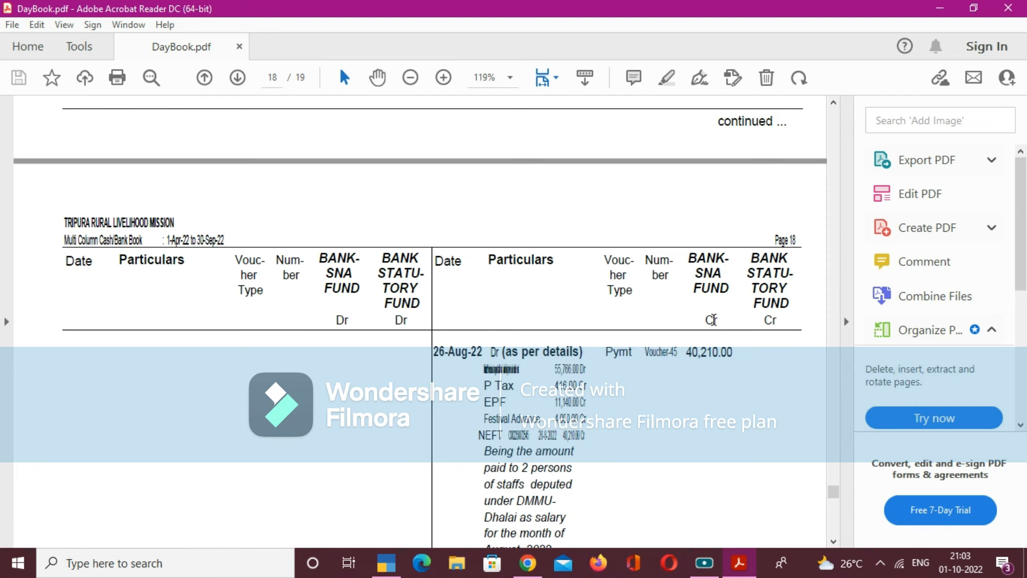
drag(838, 496, 846, 107)
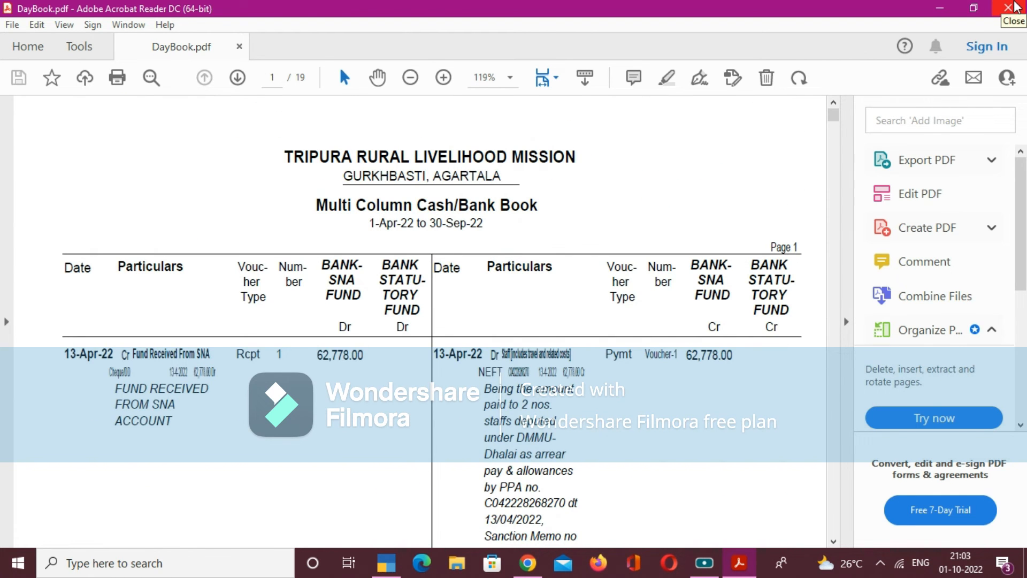
click(1009, 7)
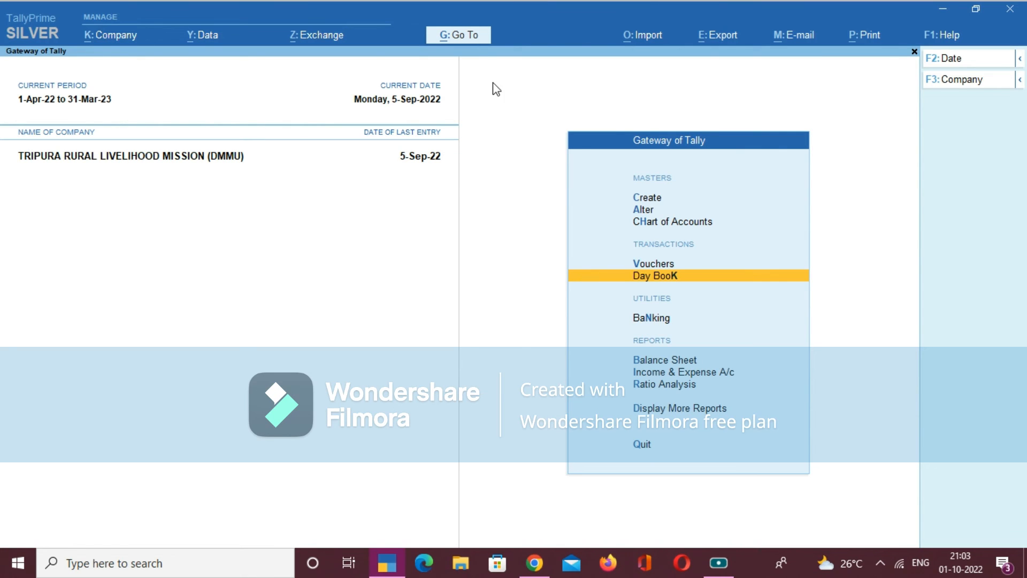
- Open the Receipts and Payments report from the final accounts reports and show it ledger-wise
click(466, 36)
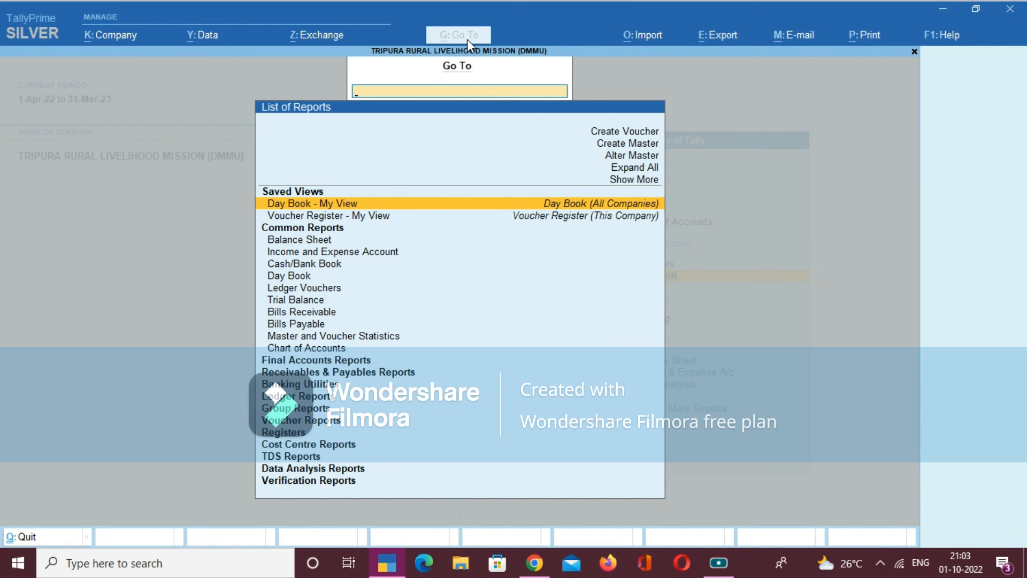
text(RE)
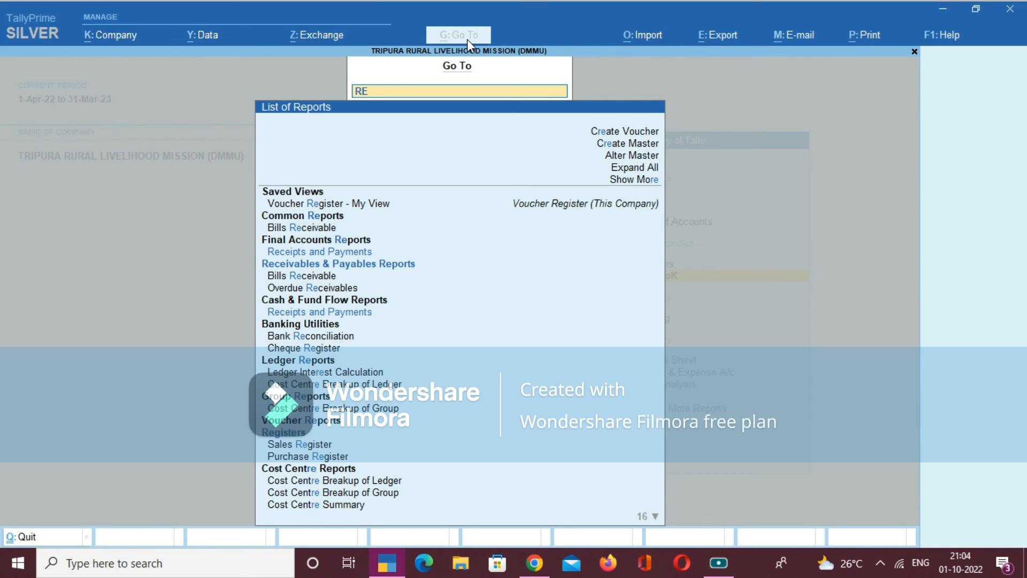
key(Down)
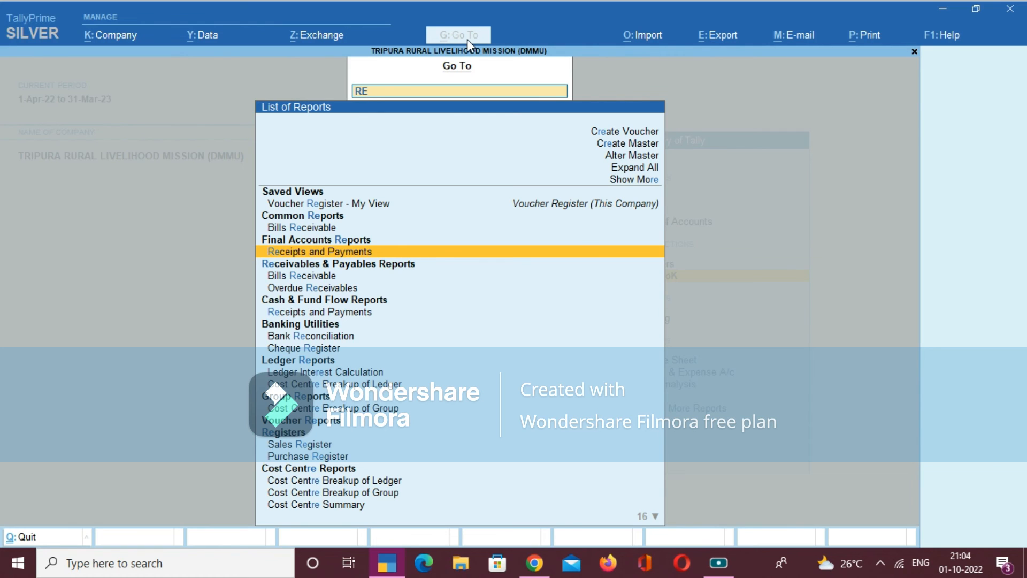
key(Return)
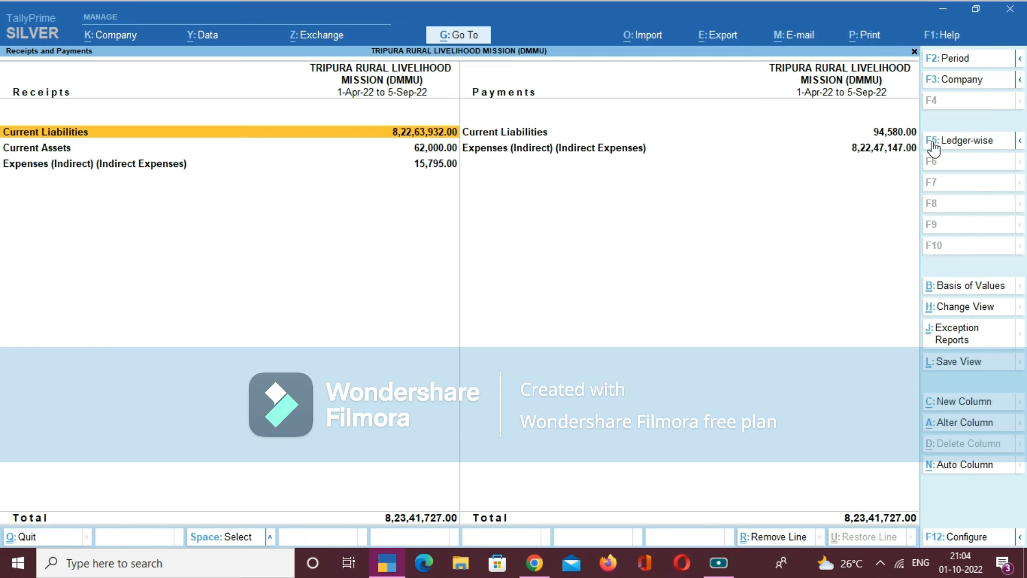
click(964, 142)
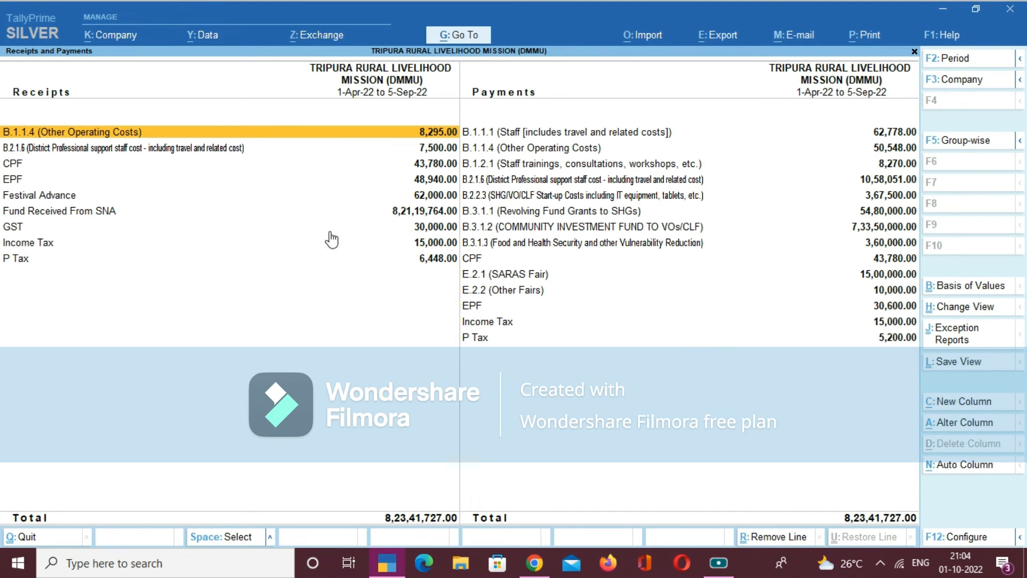
- Examine the ledger-wise receipt entries in the Receipts and Payments report, from Other Operating Costs to P Tax
key(Down)
key(Down)
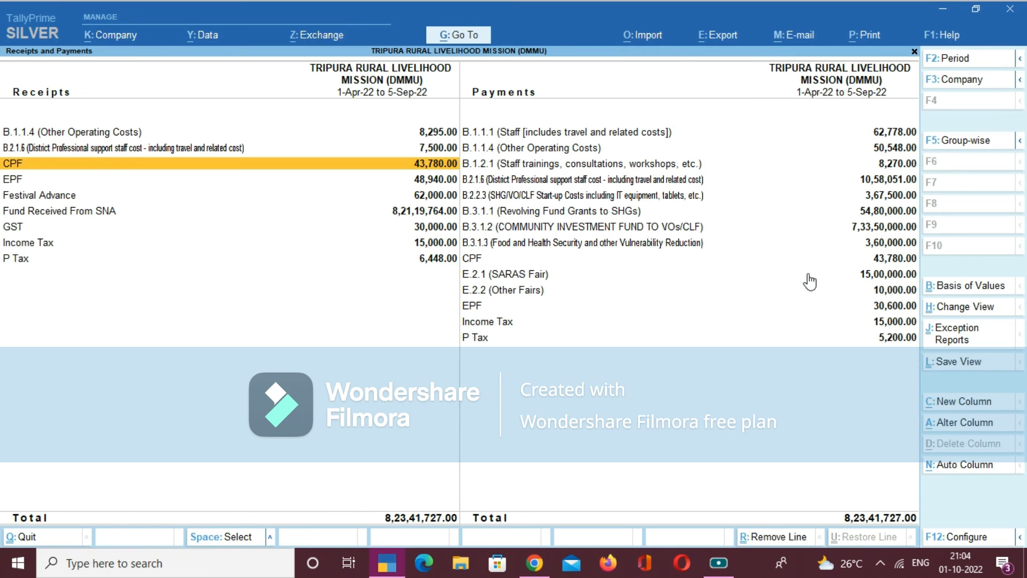
key(Down)
key(Down)
key(Down)
key(Down)
key(Down)
key(Down)
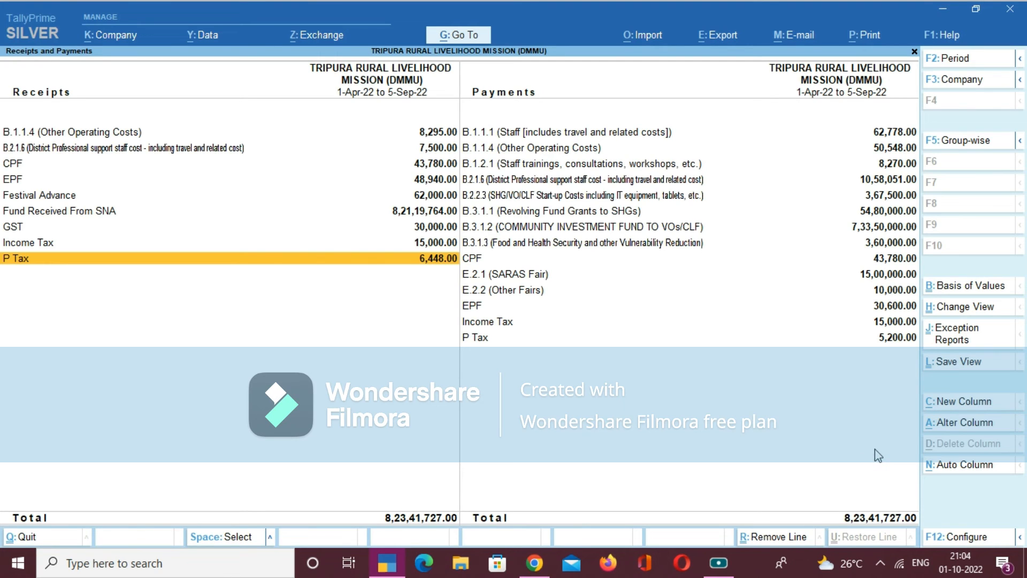
key(Up)
key(Up)
key(Up)
- Export the current Receipts and Payments report as a PDF to the TALLY REPORT folder, overwriting the existing DayBook.pdf
key(alt)
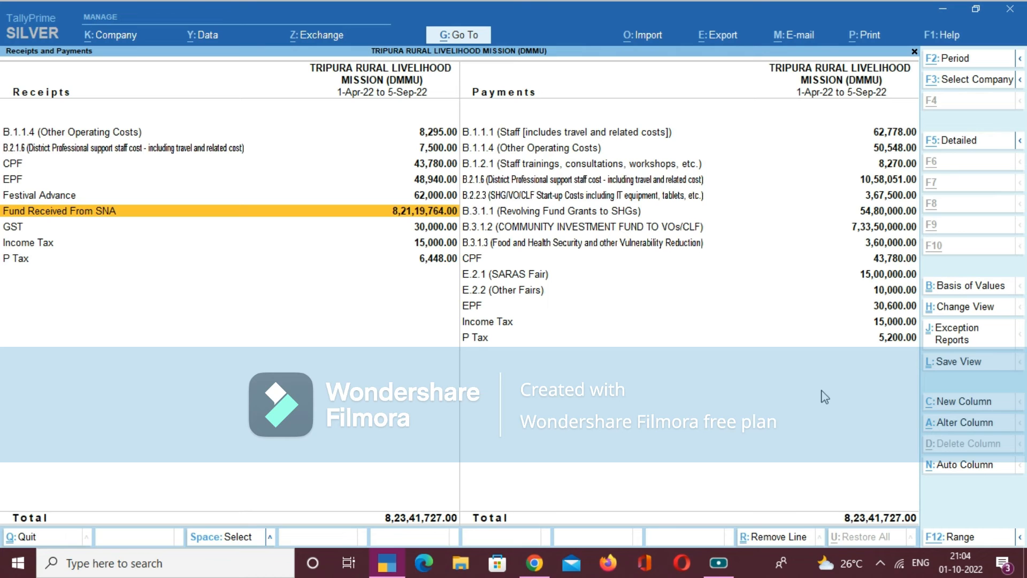
click(721, 48)
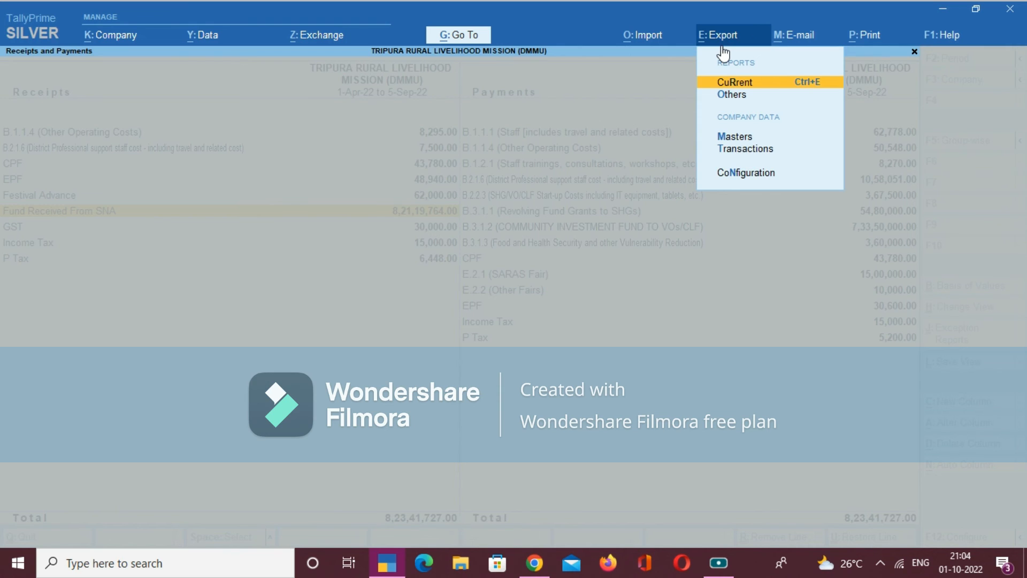
key(Return)
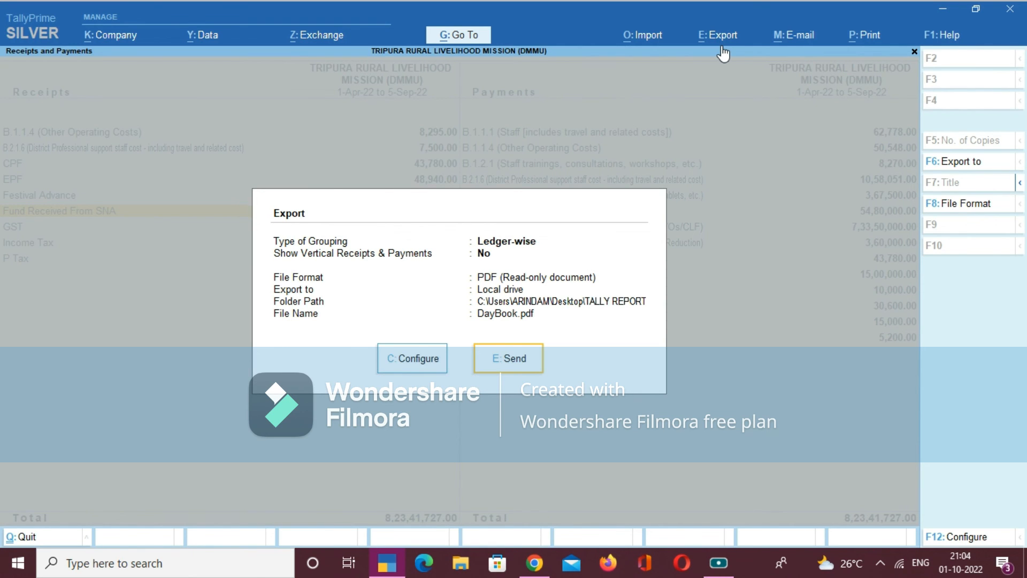
key(Return)
key(Return)
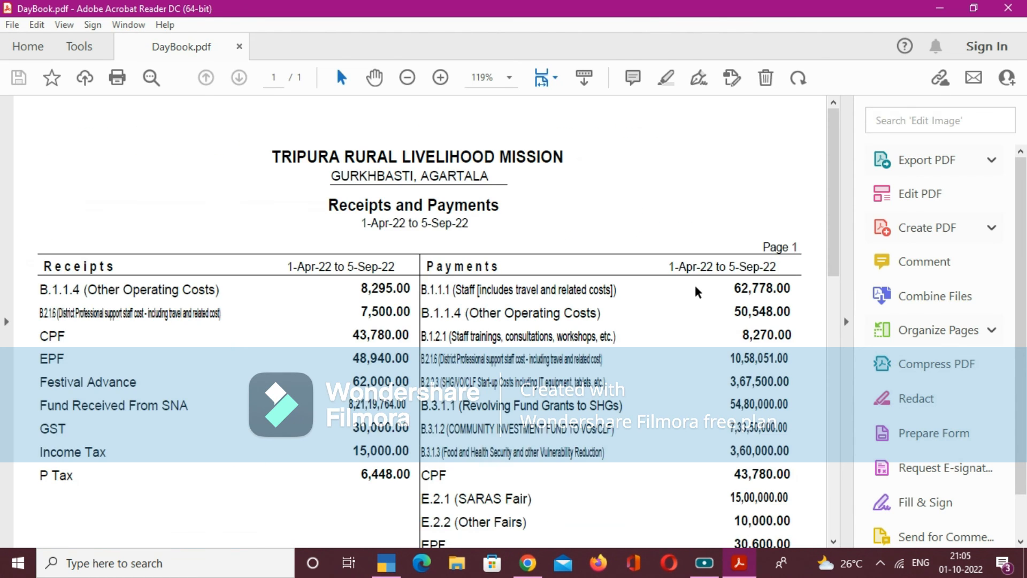
- Review the exported Receipts and Payments PDF down to its totals, close the document and leave the report
scroll(697, 293, down, 5)
scroll(697, 293, down, 8)
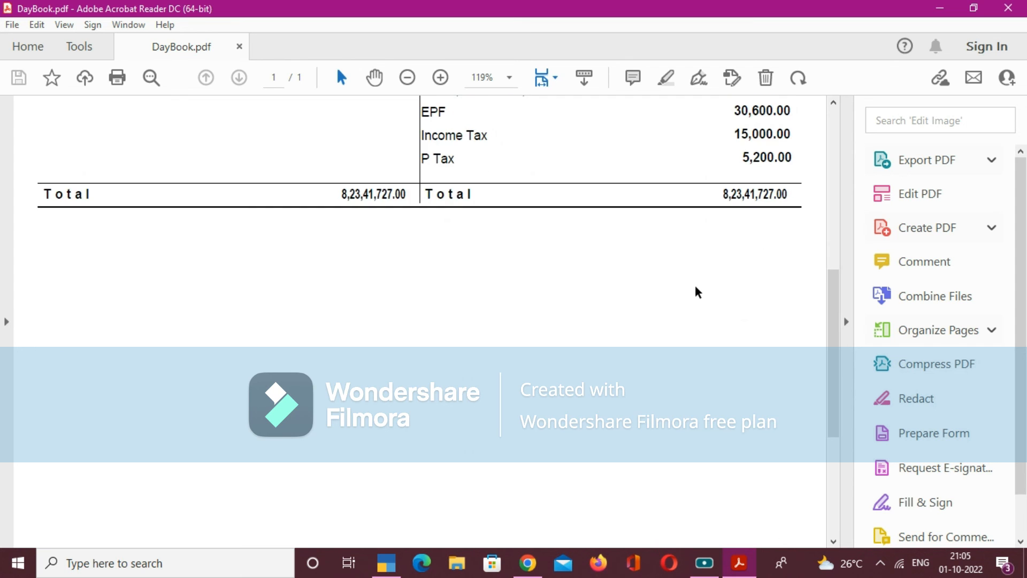
scroll(699, 292, up, 3)
scroll(698, 292, up, 5)
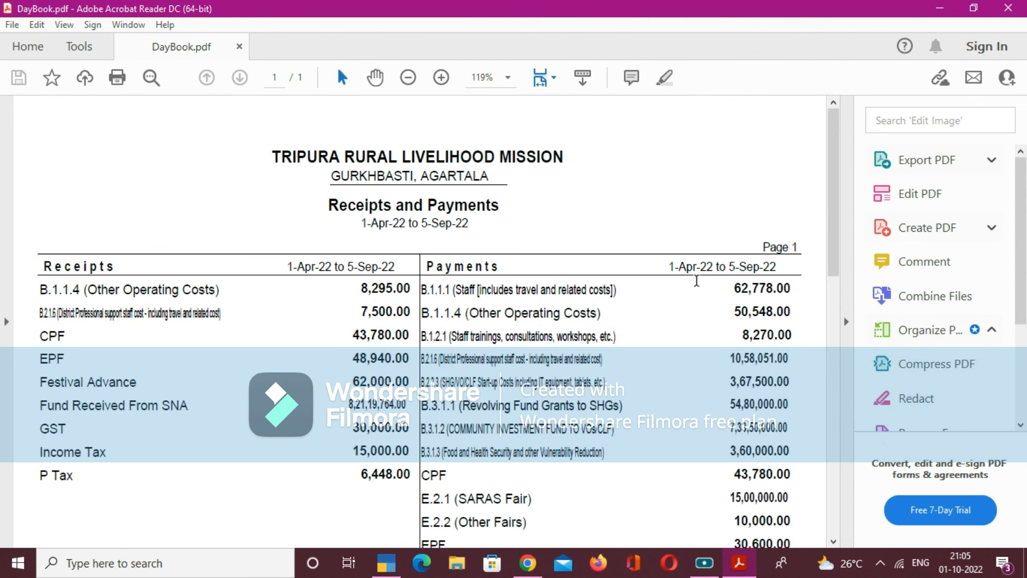
click(1008, 8)
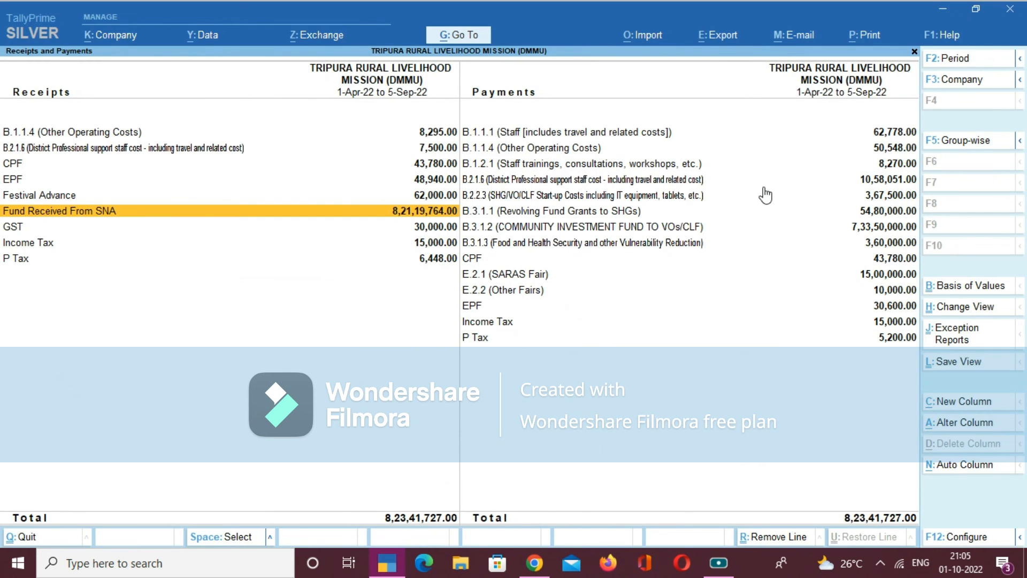
key(Escape)
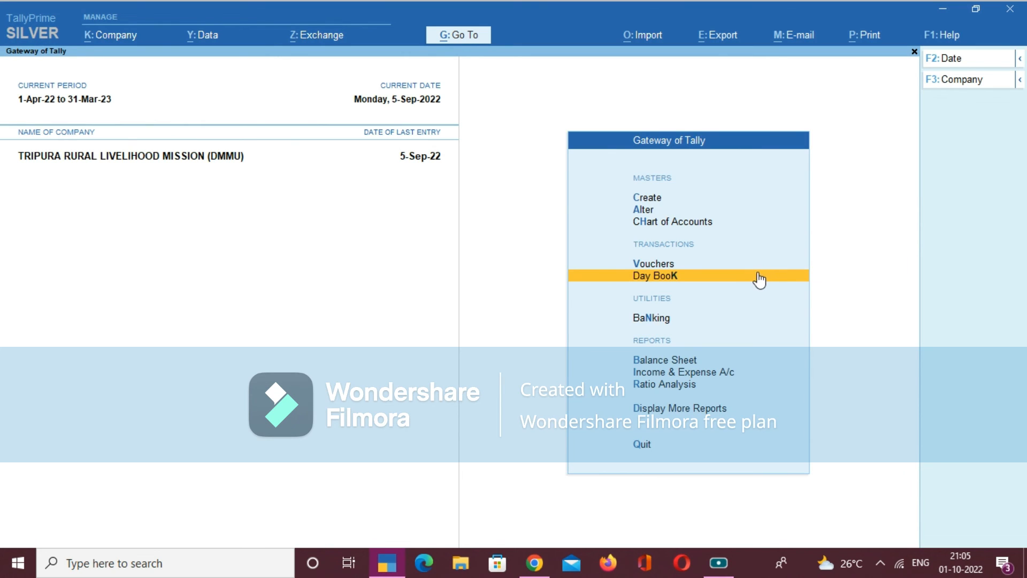
- Open the Trial Balance from the additional reports and show it ledger-wise
key(Down)
key(Down)
key(Down)
key(Up)
key(Down)
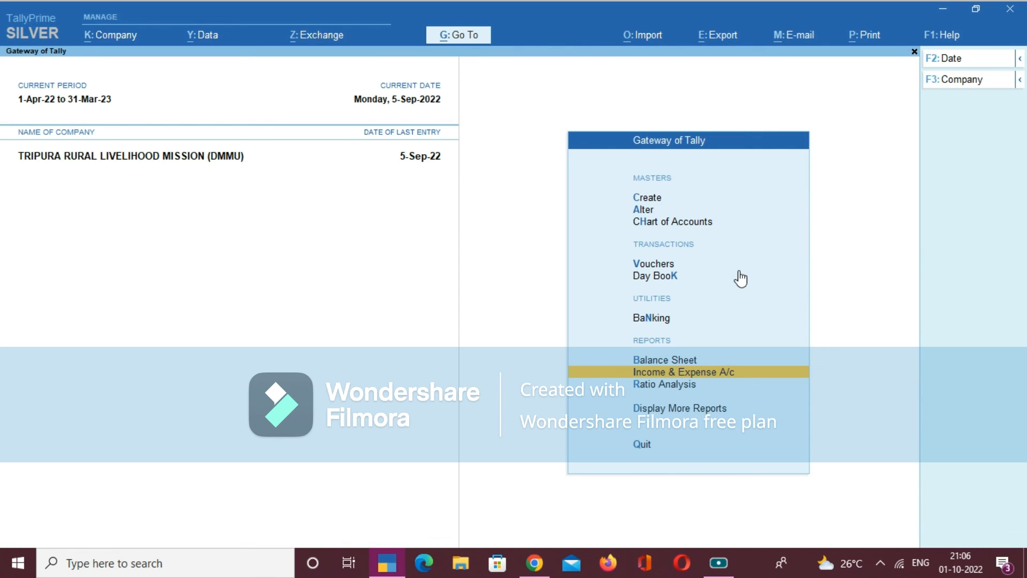
key(Down)
key(Down)
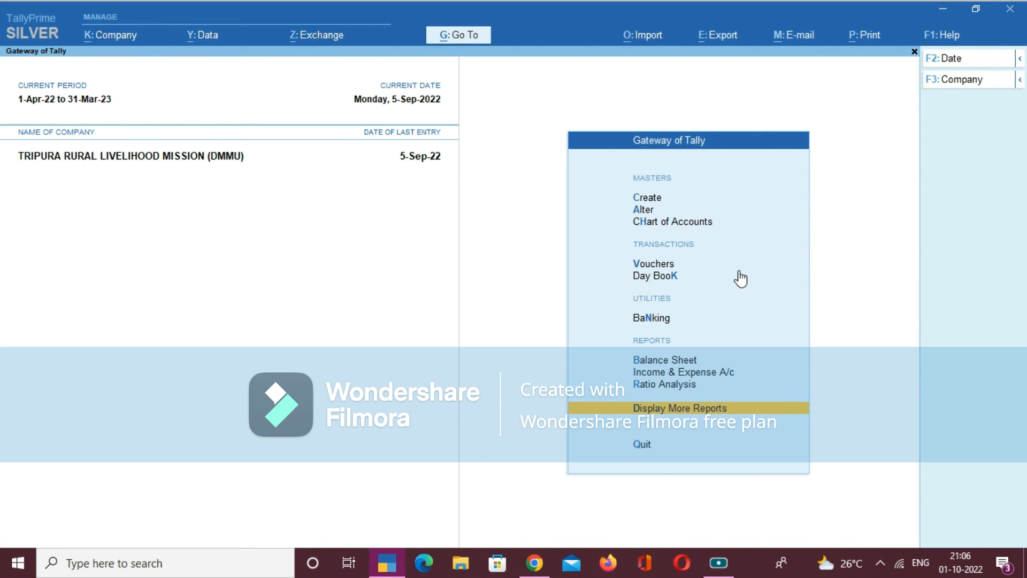
key(Up)
key(Up)
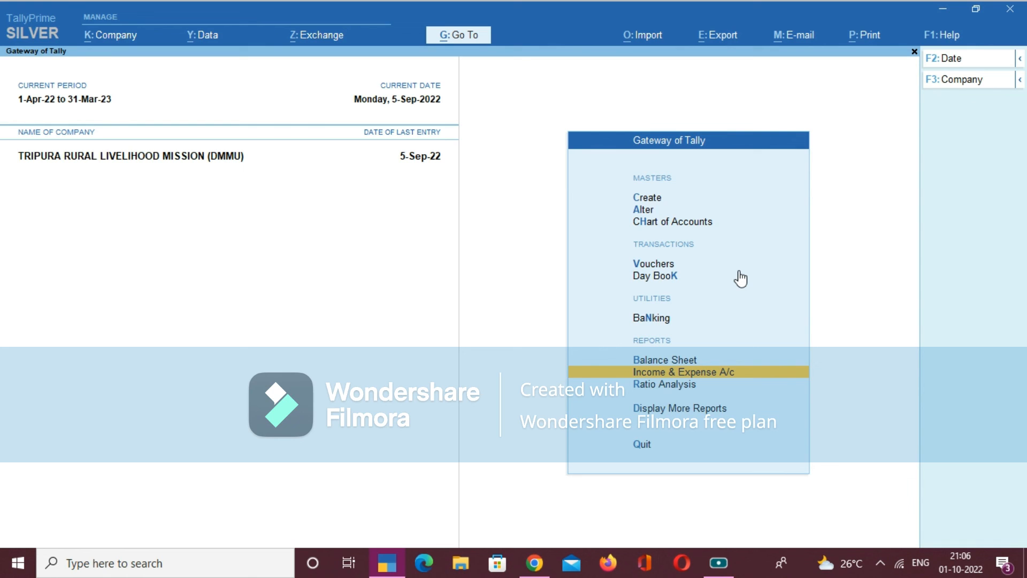
key(Down)
key(Down)
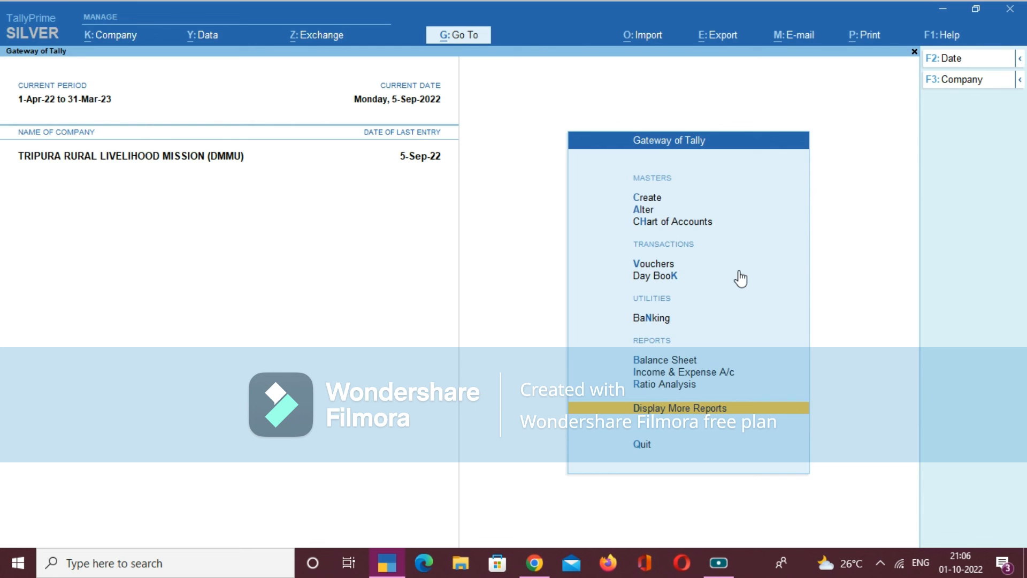
key(Return)
key(Return)
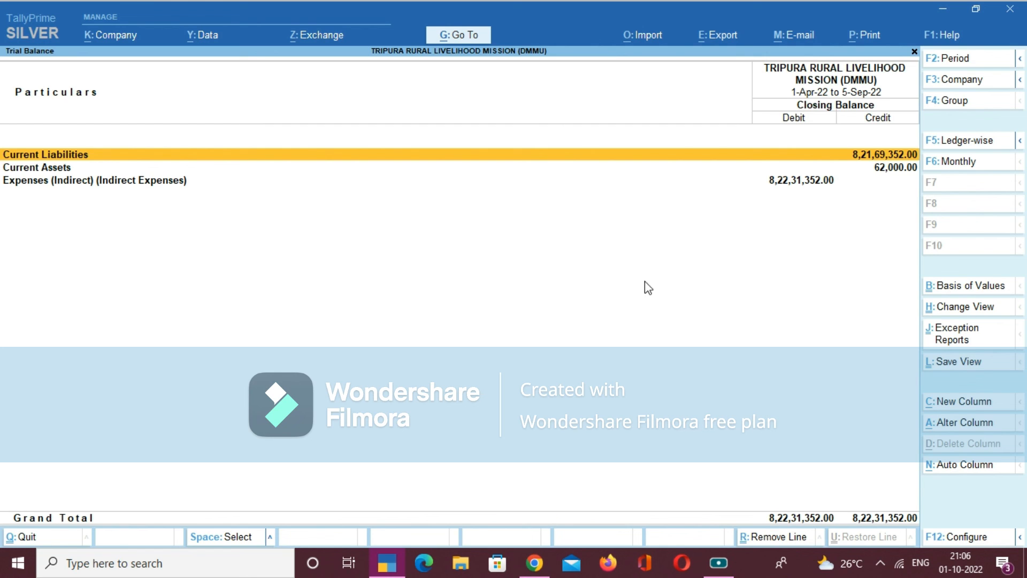
click(966, 144)
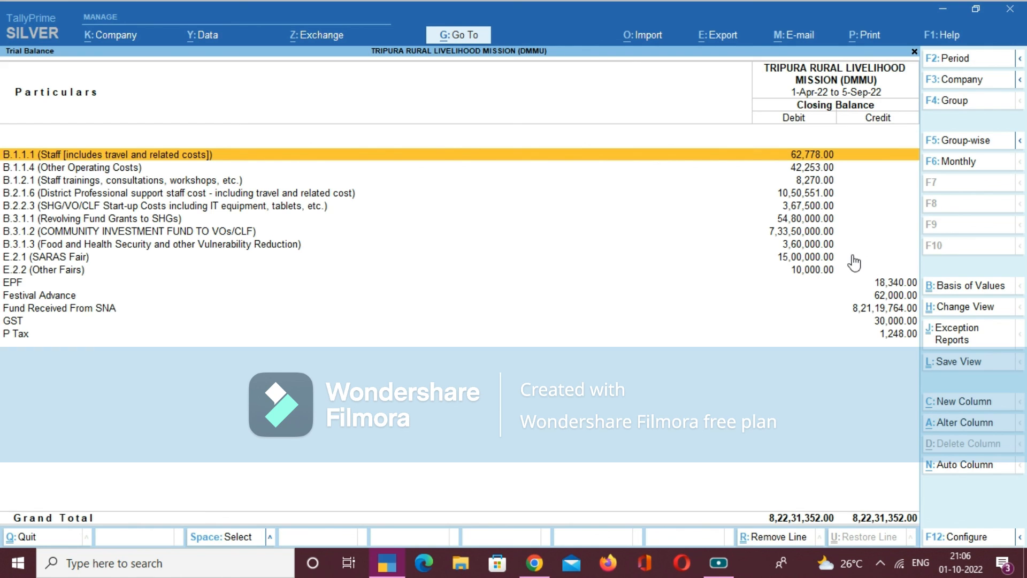
- Examine the ledger balances in the Trial Balance, from B.1.1.1 to B.2.1.6
key(Down)
key(Down)
key(Down)
key(Down)
key(Down)
key(Up)
key(Up)
key(Up)
key(Up)
key(Up)
key(Down)
key(Down)
key(Down)
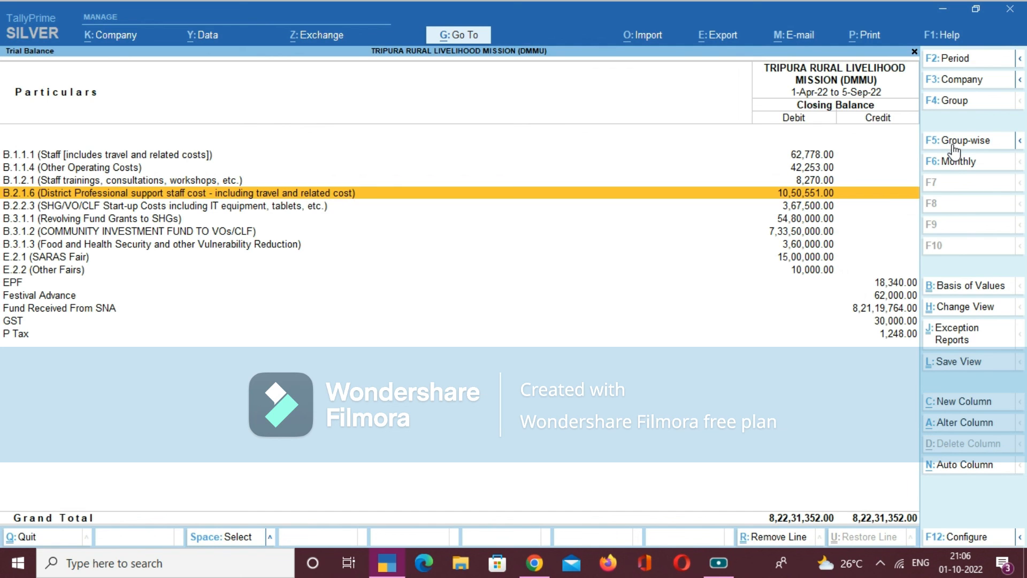
- Show the Trial Balance for the period 1-4-2022 to 30-4-2022
click(960, 59)
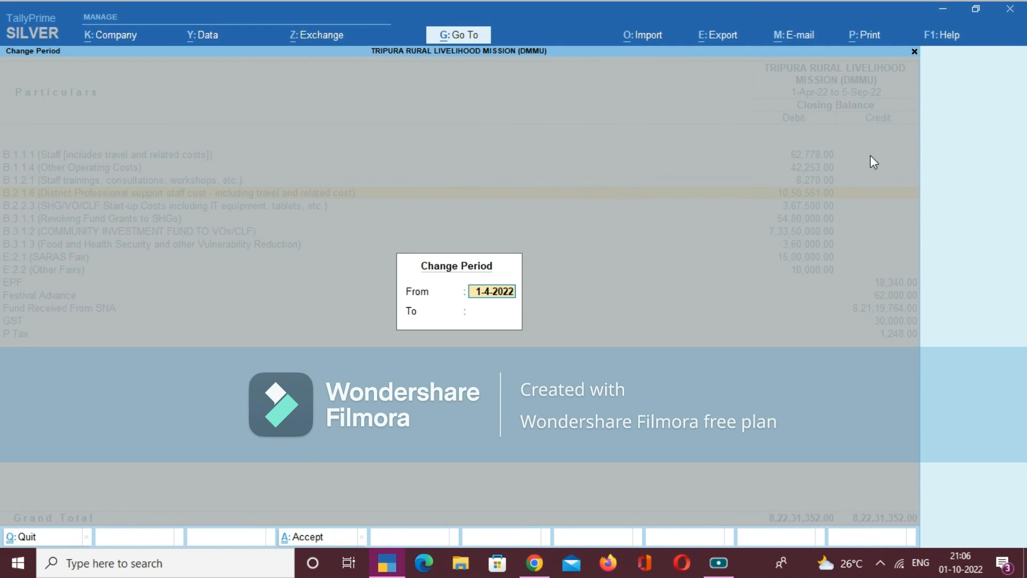
key(Return)
text(30.4)
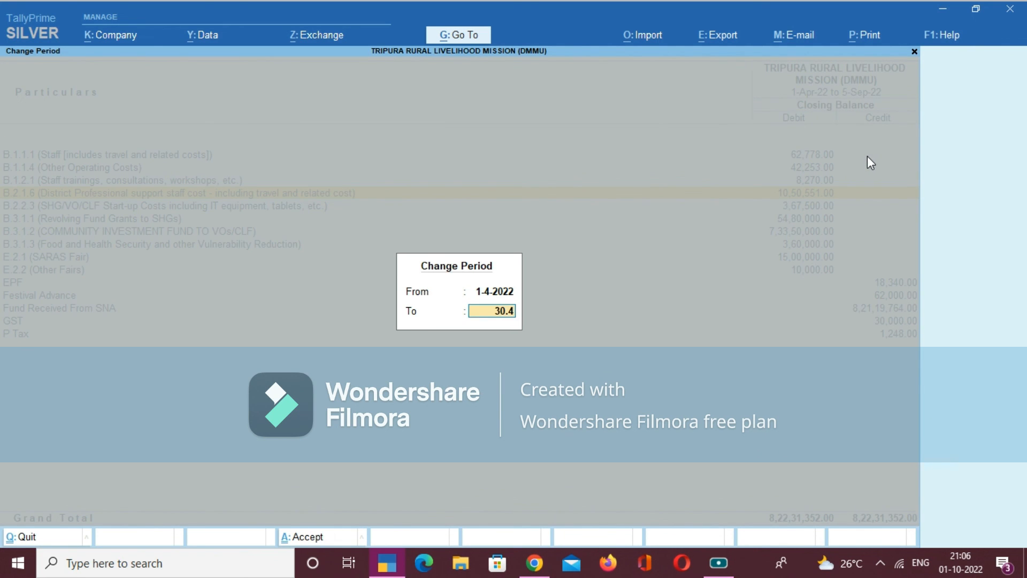
key(Return)
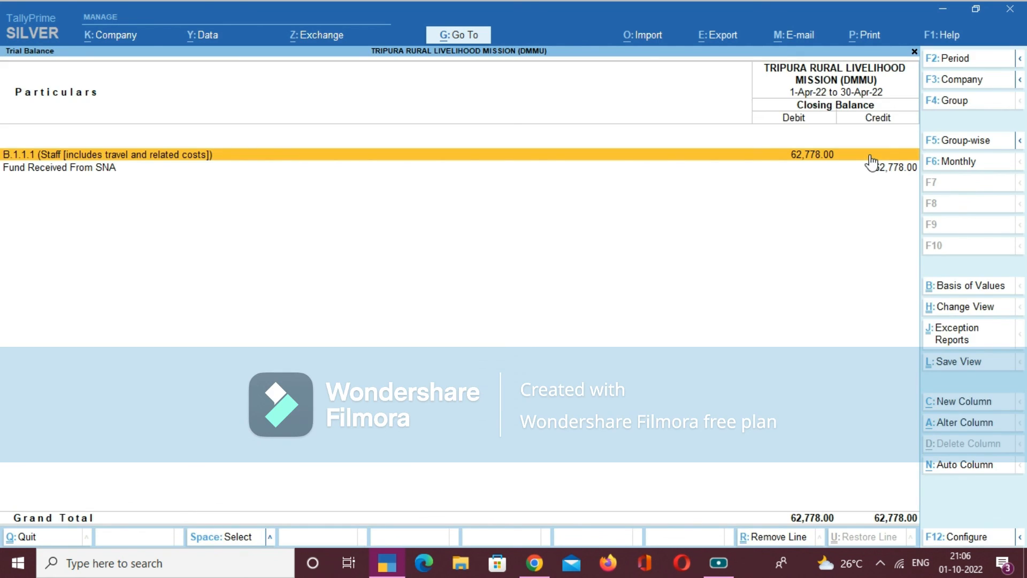
- Extend the Trial Balance period to run from 1-4-2022 to 31-5-2022
click(968, 60)
key(Return)
text(31.5)
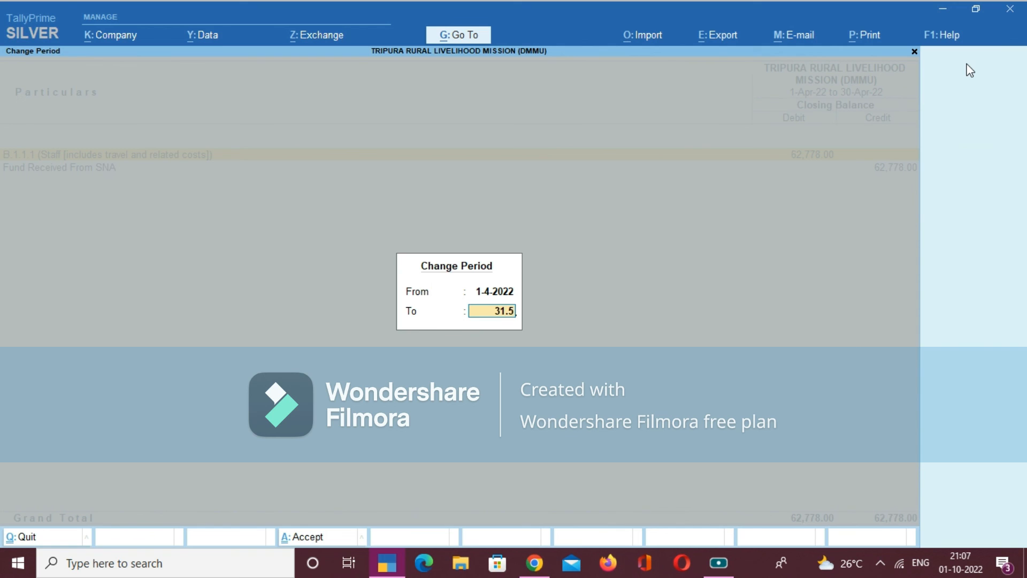
key(Return)
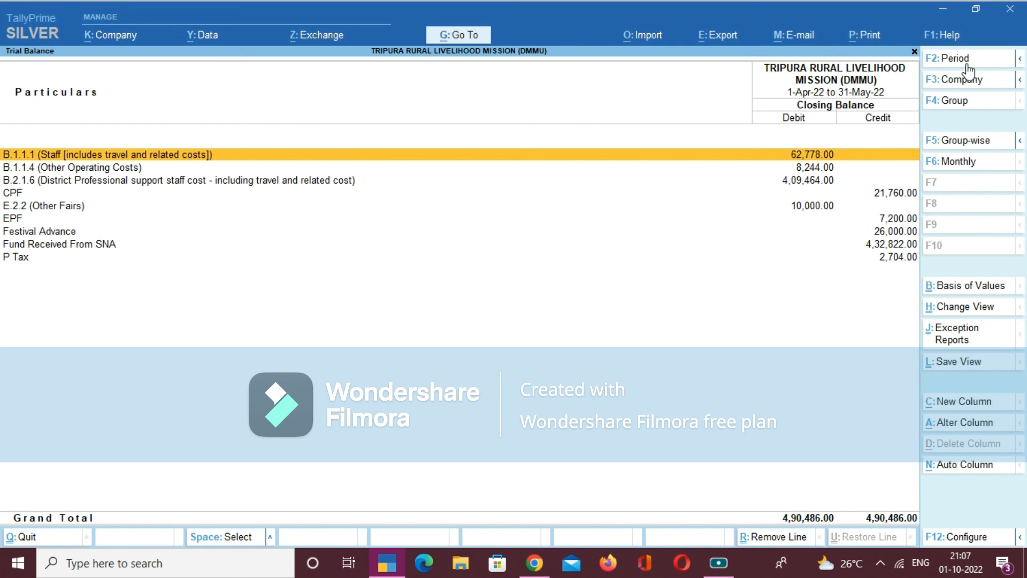
- Close the Trial Balance and return to the Gateway of Tally
key(Escape)
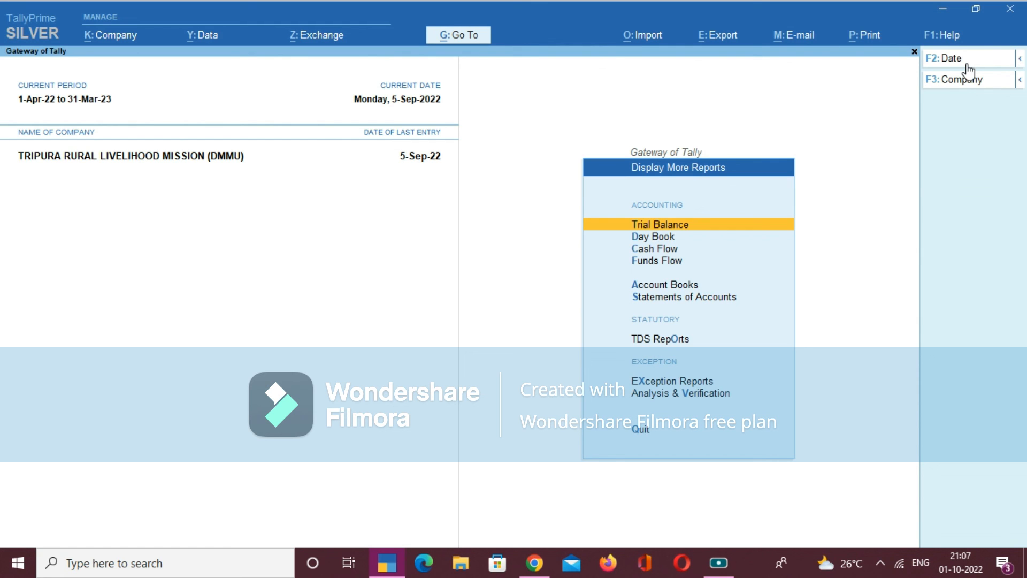
key(Escape)
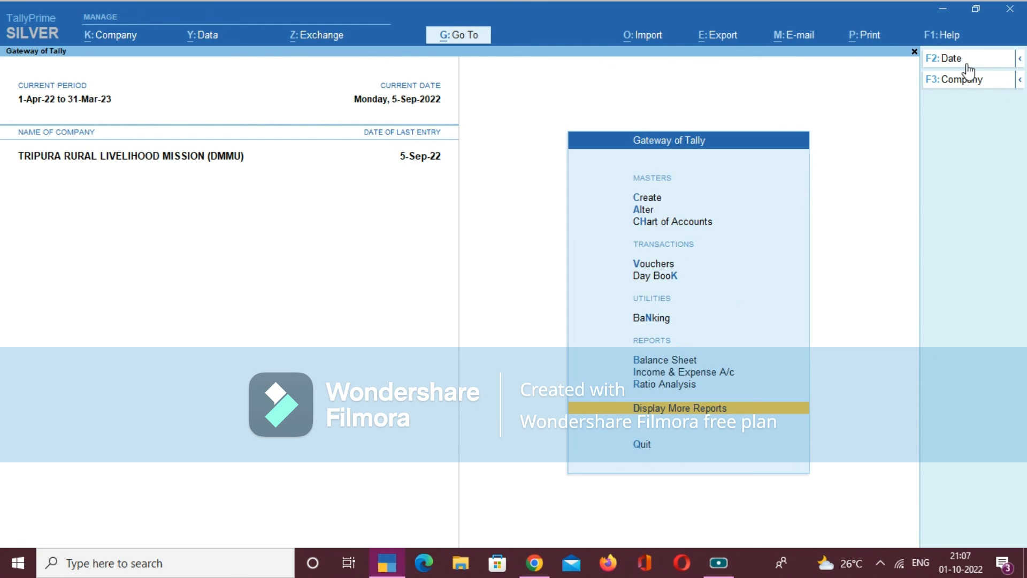
key(Escape)
key(Escape)
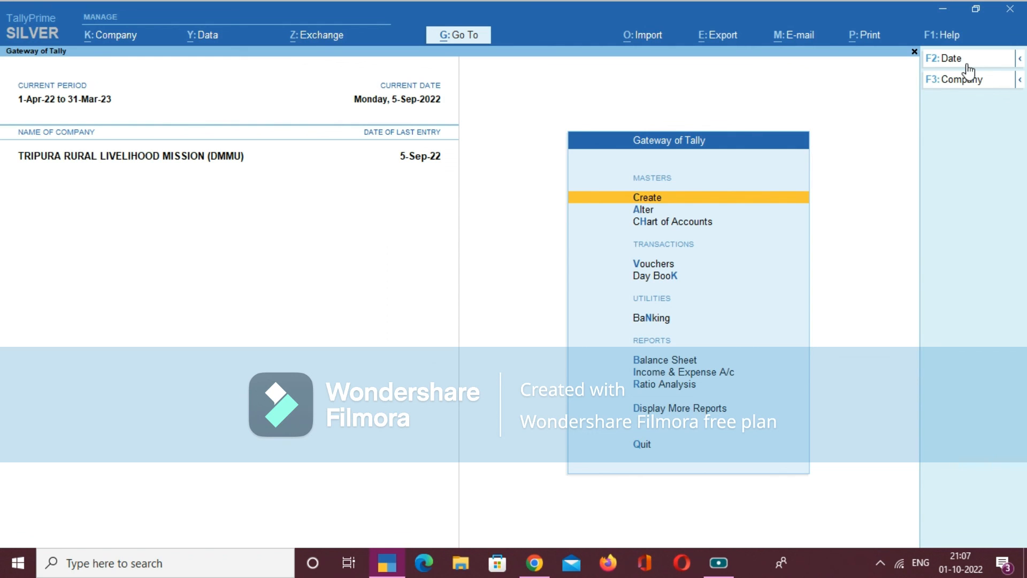
key(Down)
key(Down)
key(Down)
key(Down)
key(Down)
key(Down)
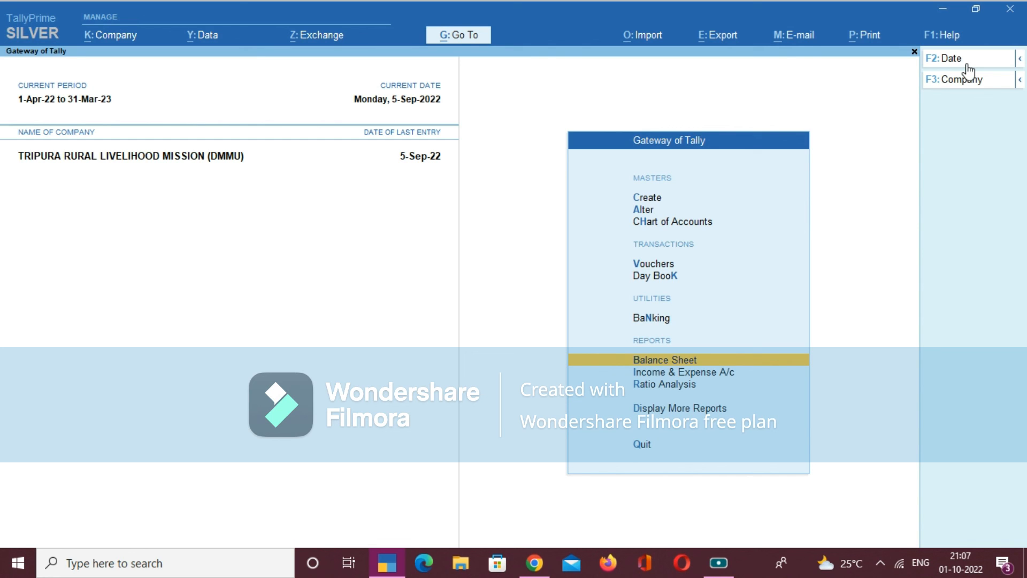
key(Down)
key(Down)
key(Down)
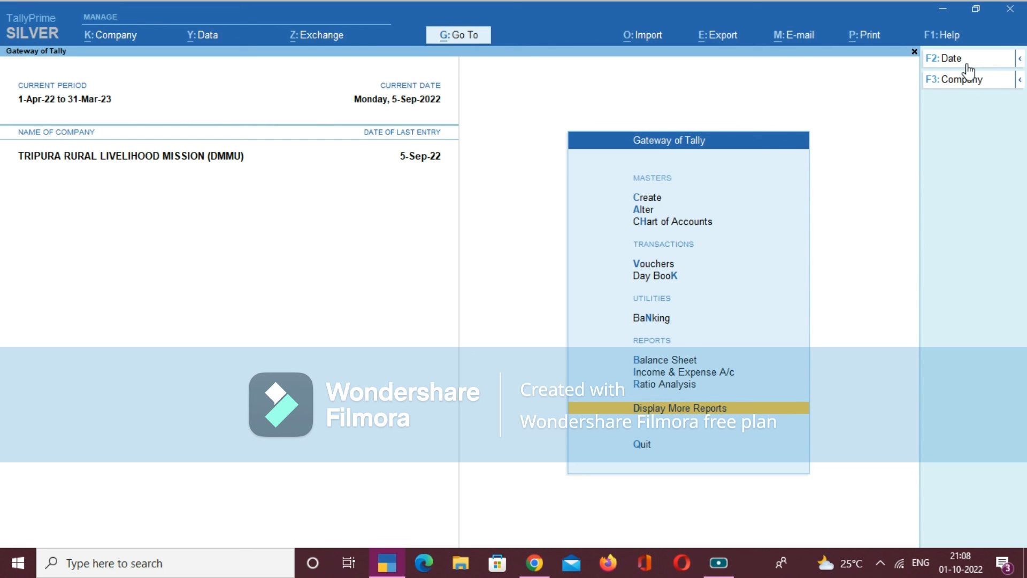
key(Return)
key(Down)
key(Down)
key(Down)
key(Down)
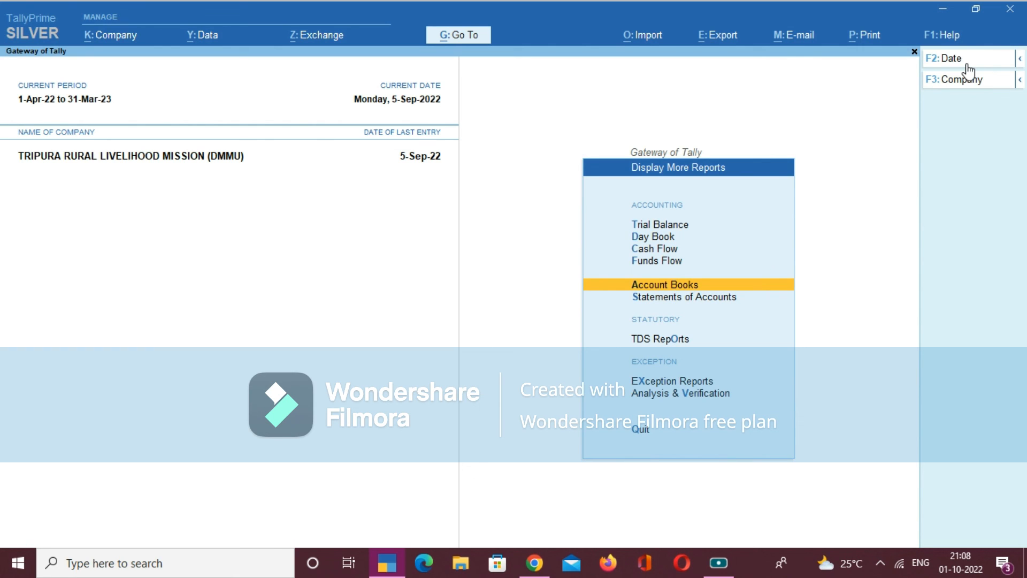
key(Escape)
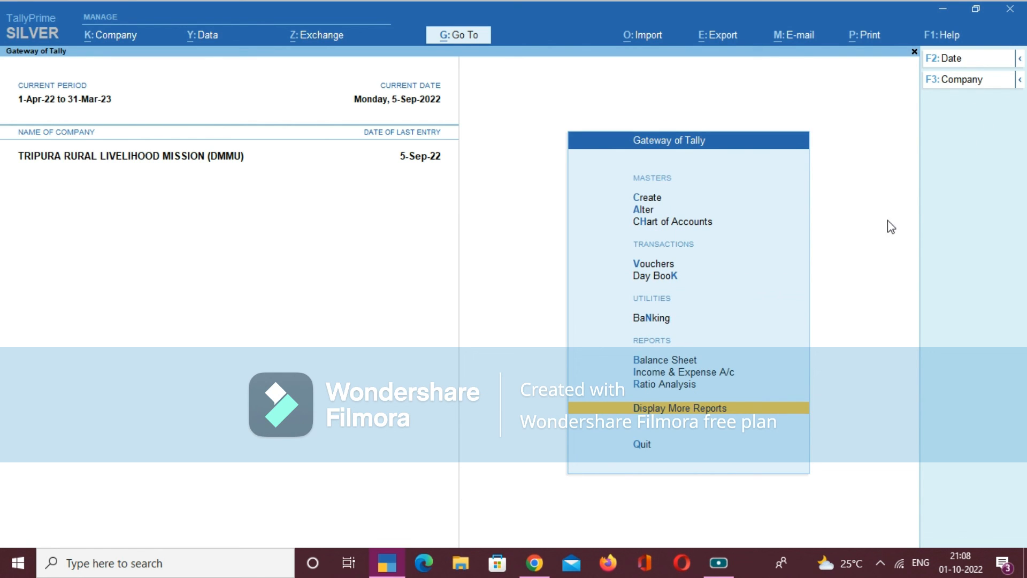
- Open the ledger vouchers for ledger B.2.1.6 (District Professional support staff cost) from the account books
click(709, 409)
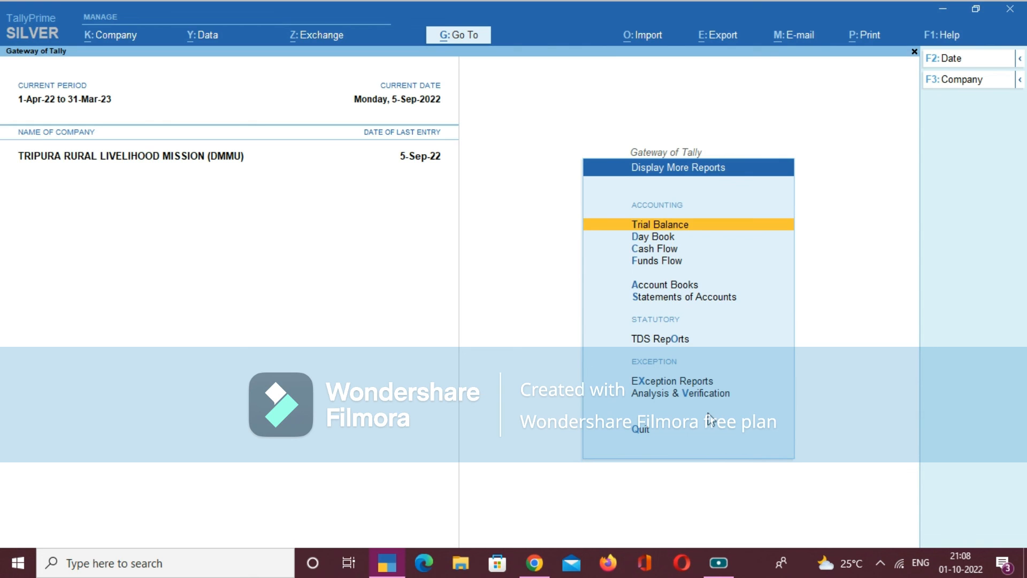
click(684, 283)
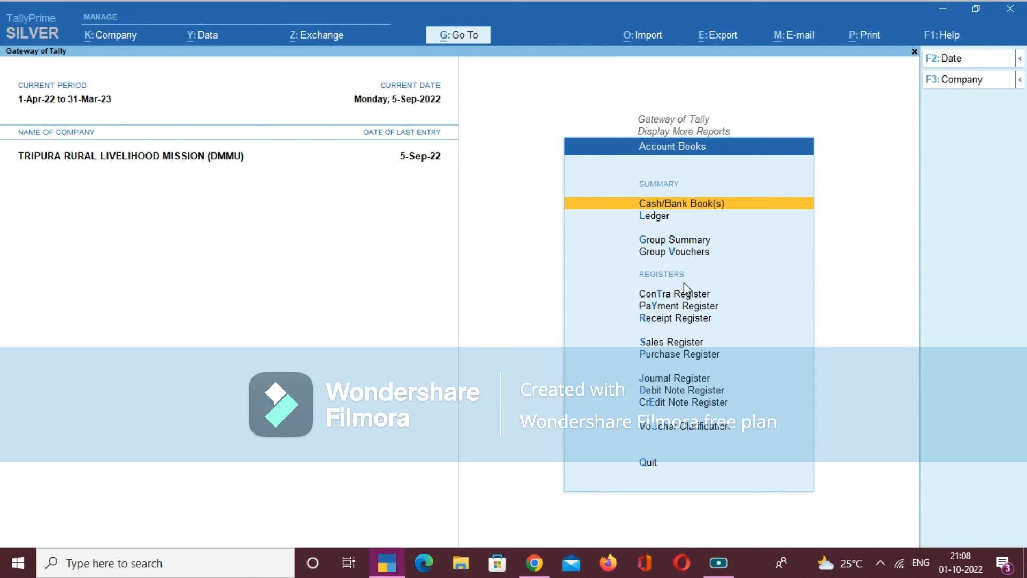
click(637, 215)
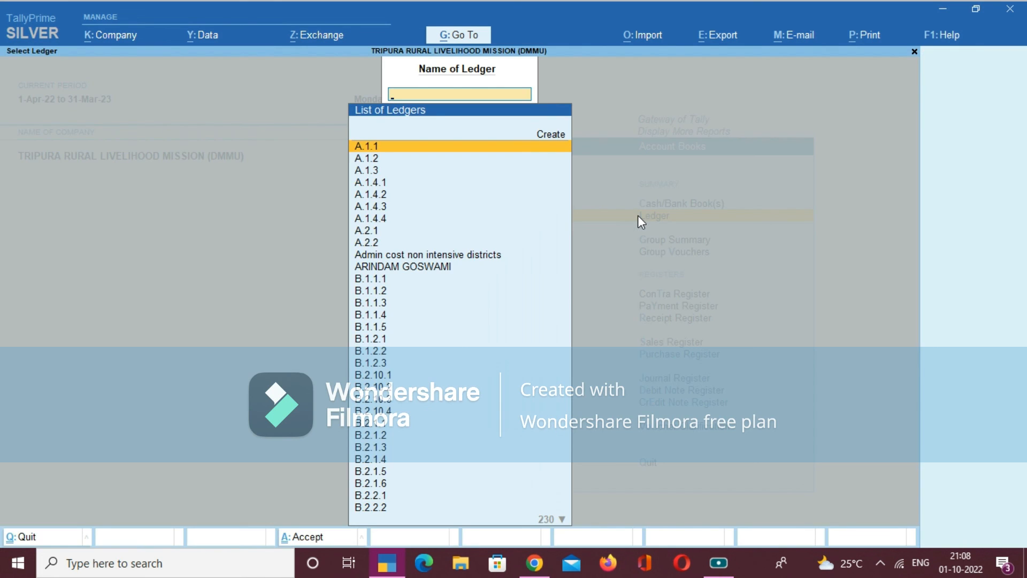
text(B.2.1.6)
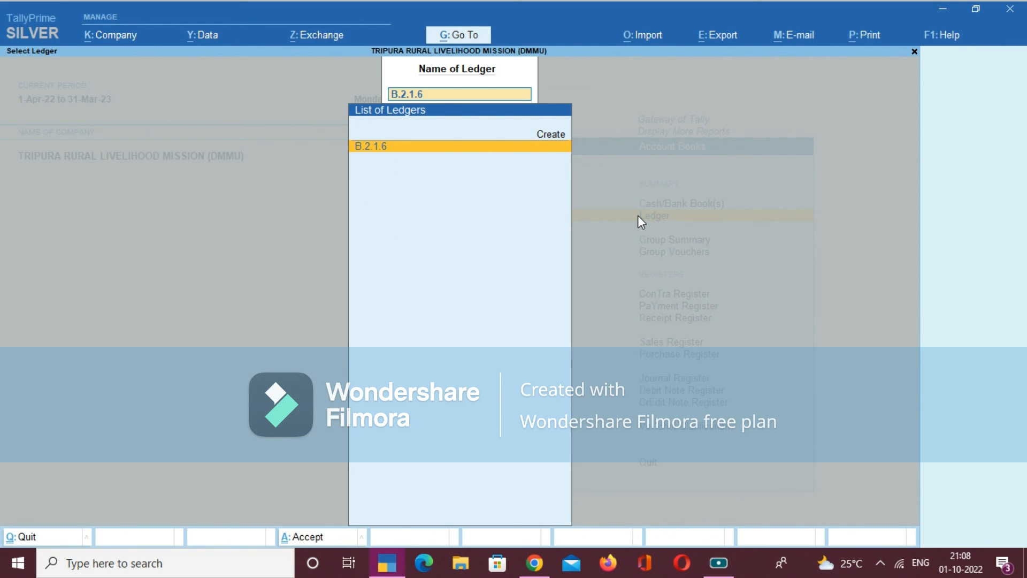
key(Return)
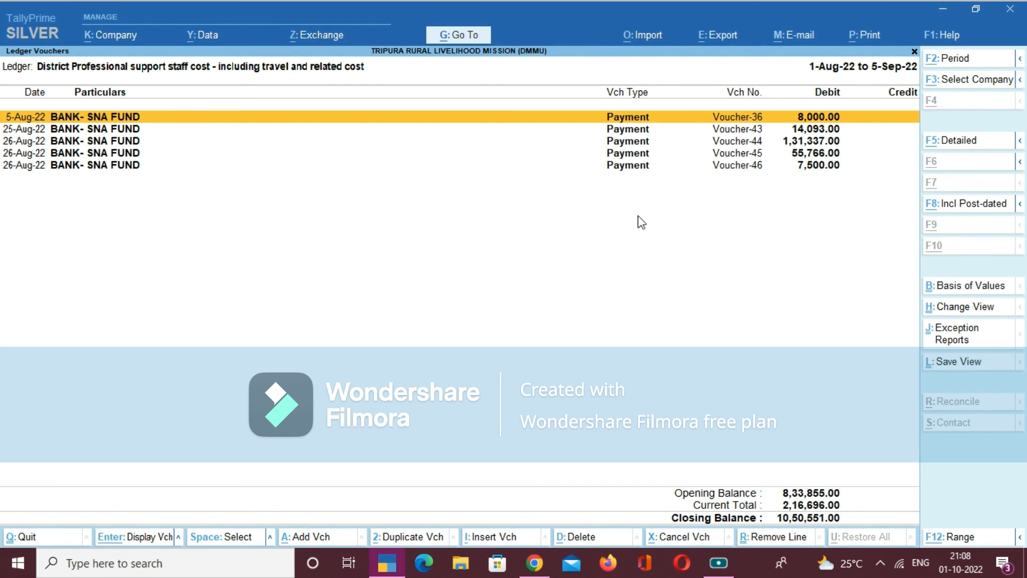
- Set the B.2.1.6 ledger's voucher period to 1-Apr-22 through 5-Sep-22
key(alt+F2)
key(space)
key(Return)
key(Return)
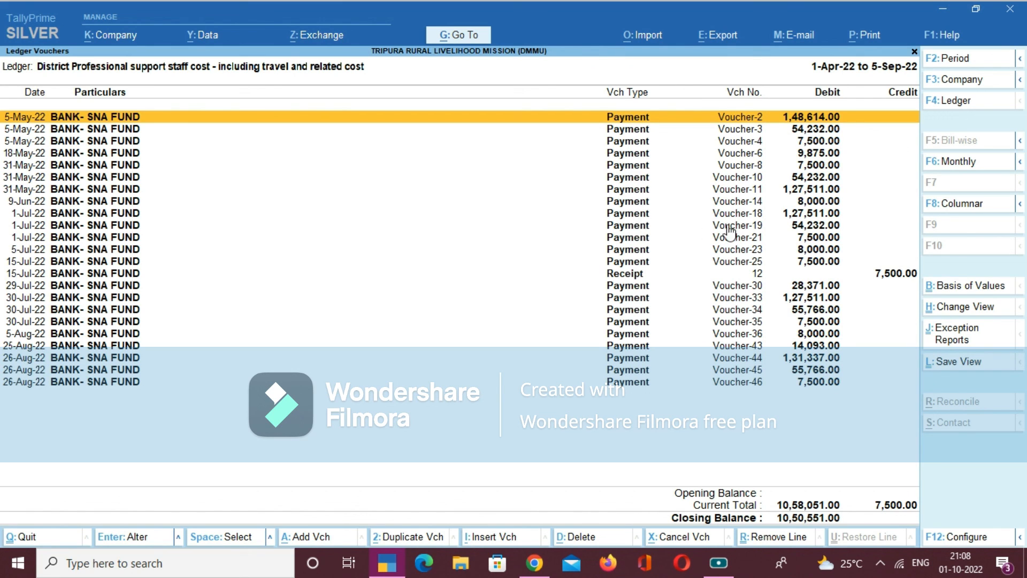
- Configure the ledger vouchers report to show narrations and mode of payment in the Detailed format
click(863, 278)
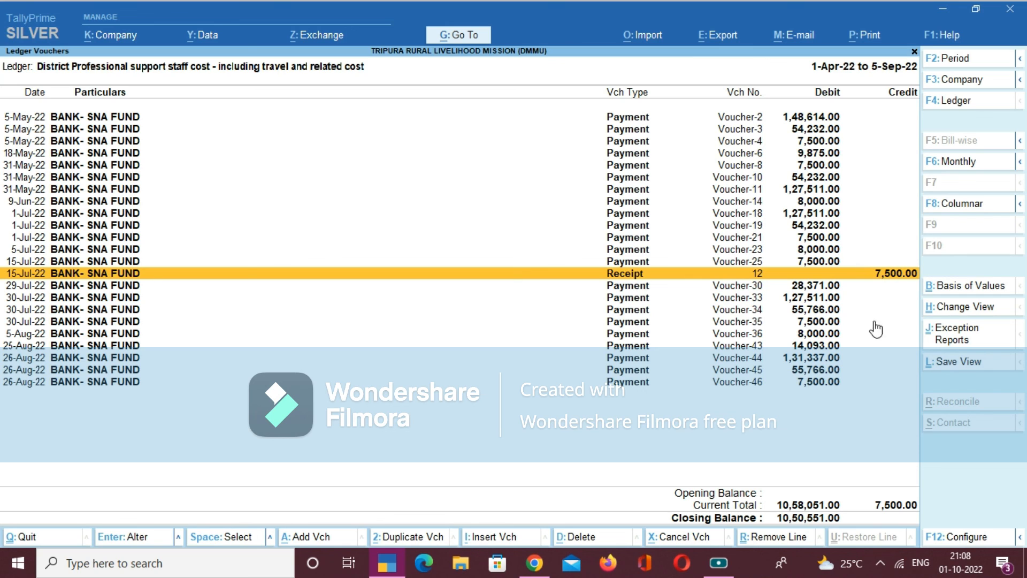
click(964, 536)
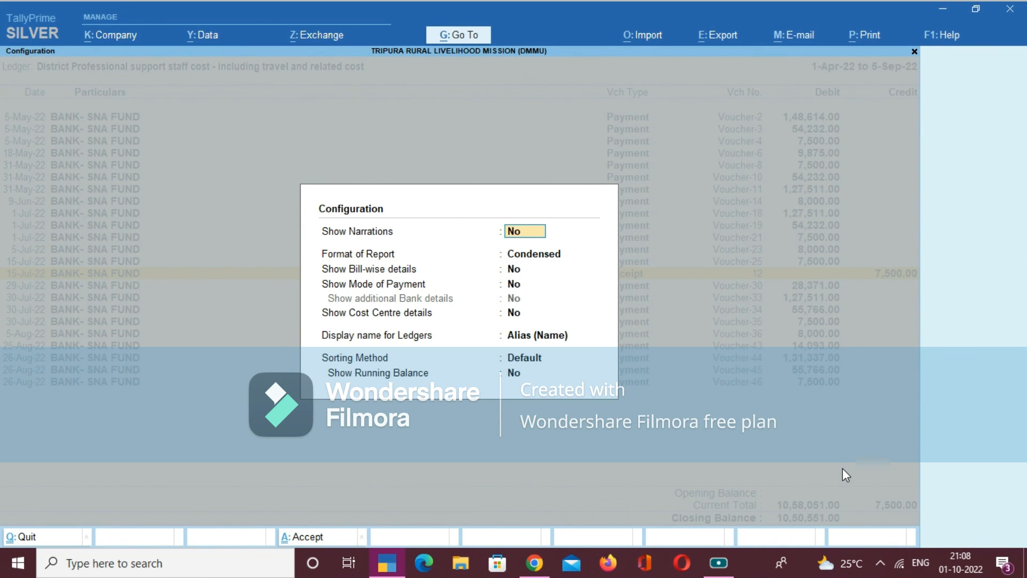
text(Y)
key(Return)
key(Down)
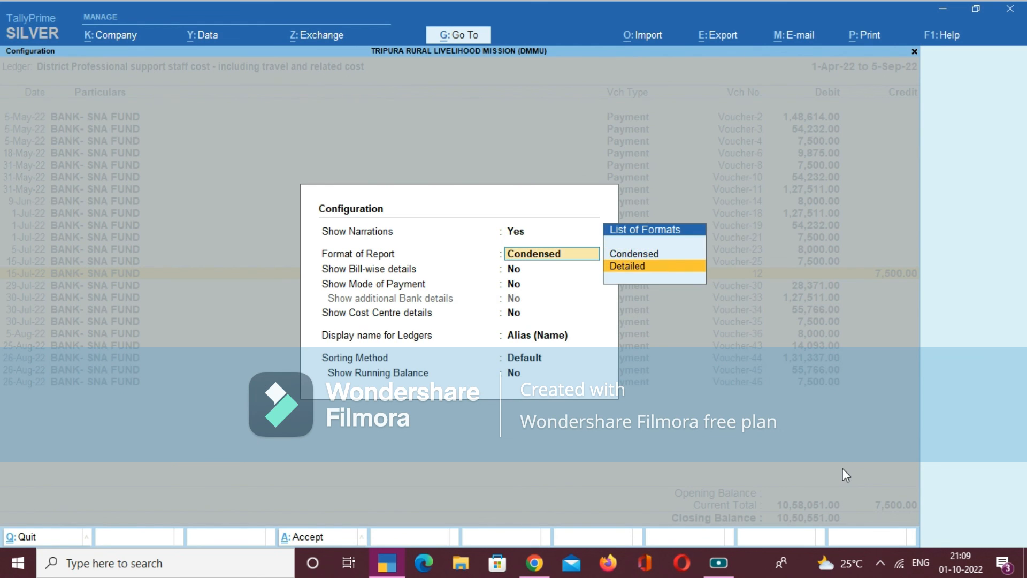
key(Return)
key(Return)
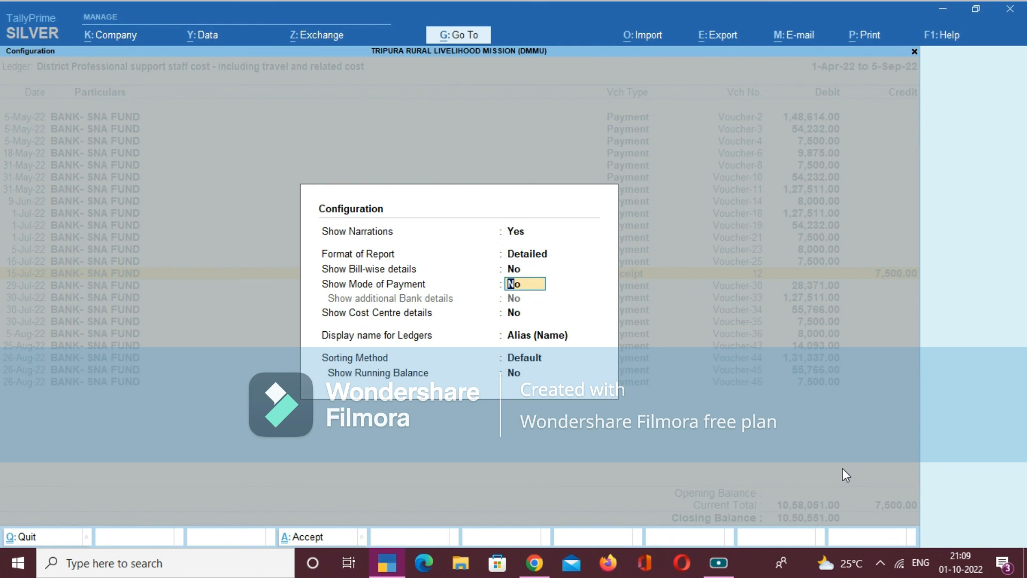
text(Y)
key(Return)
key(Return)
key(Return)
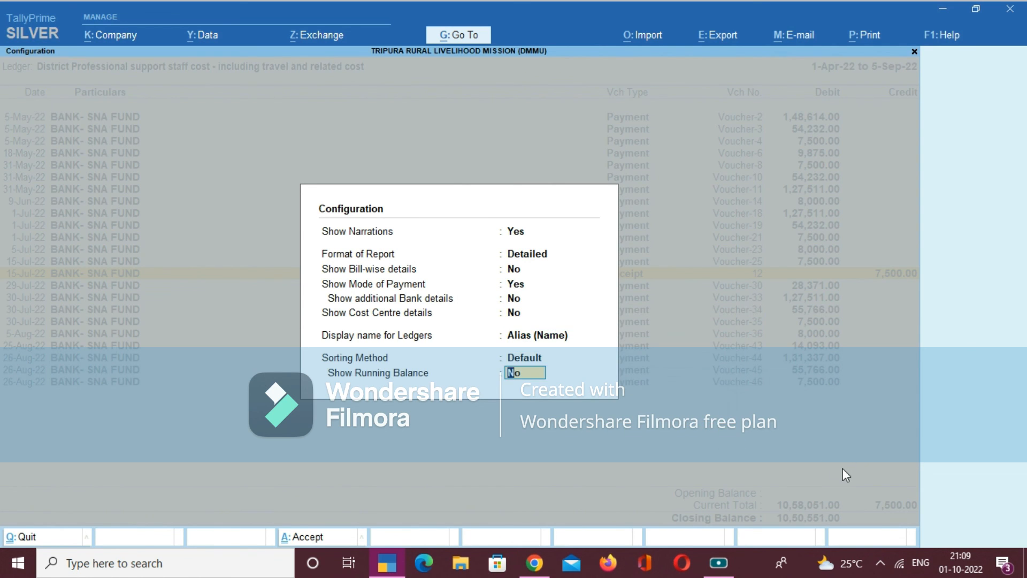
key(Return)
- Set the staff cost ledger's voucher period to run from 1-4-2022 to 30-6-2022
scroll(845, 476, up, 10)
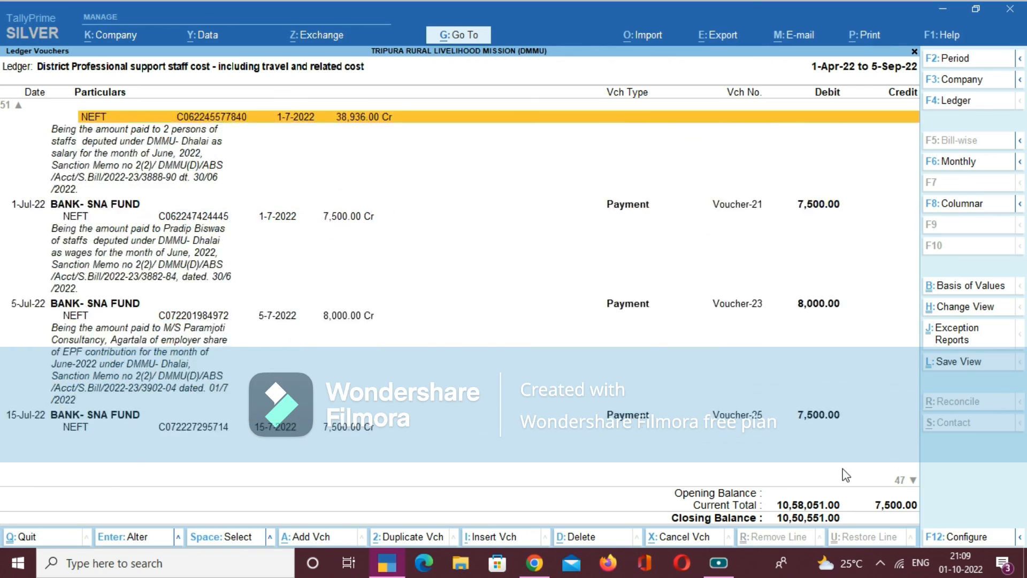
scroll(845, 475, up, 5)
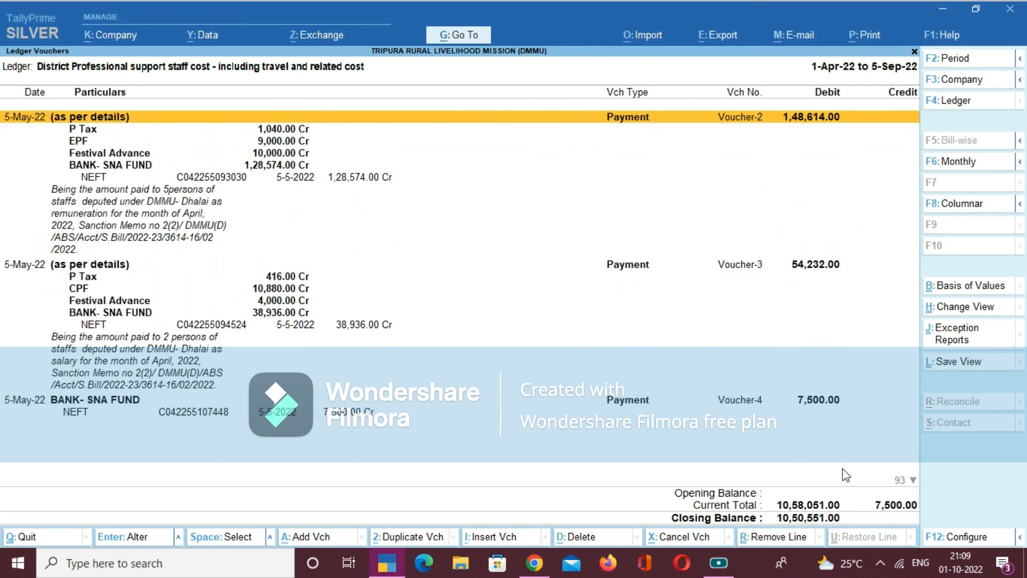
scroll(845, 476, down, 15)
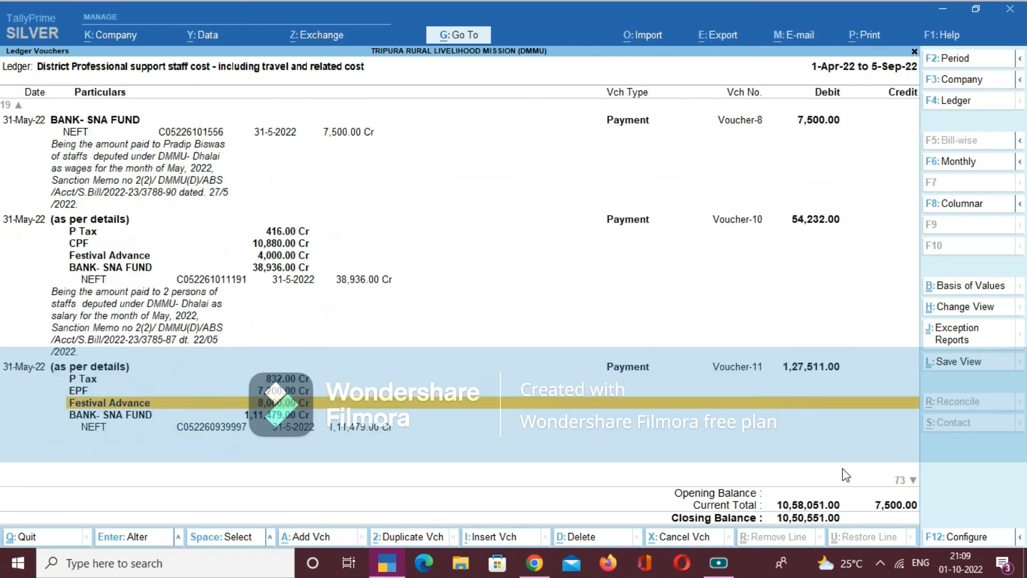
scroll(846, 475, down, 15)
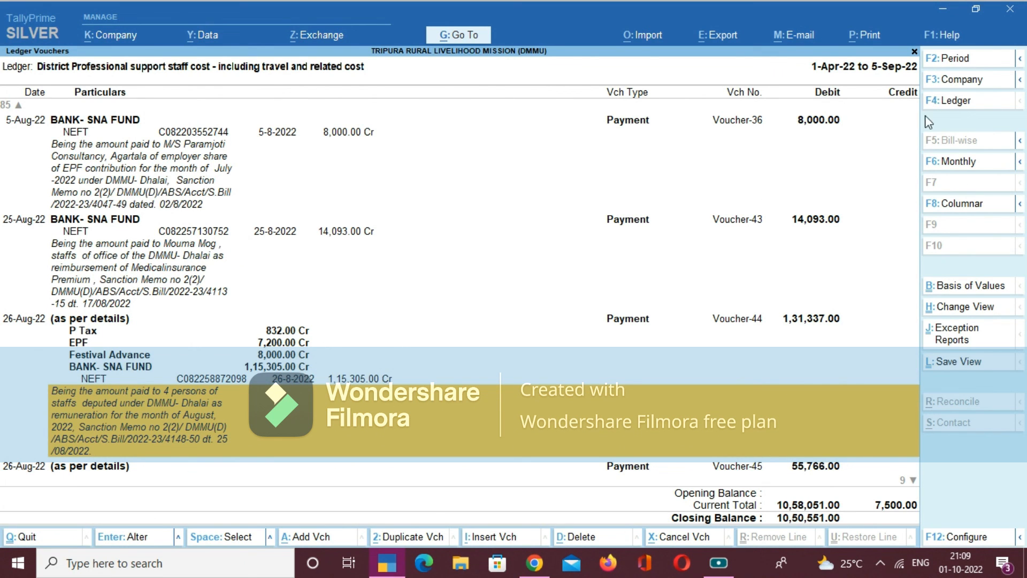
key(alt)
key(alt+F2)
key(Escape)
key(F2)
text(1.4)
key(Return)
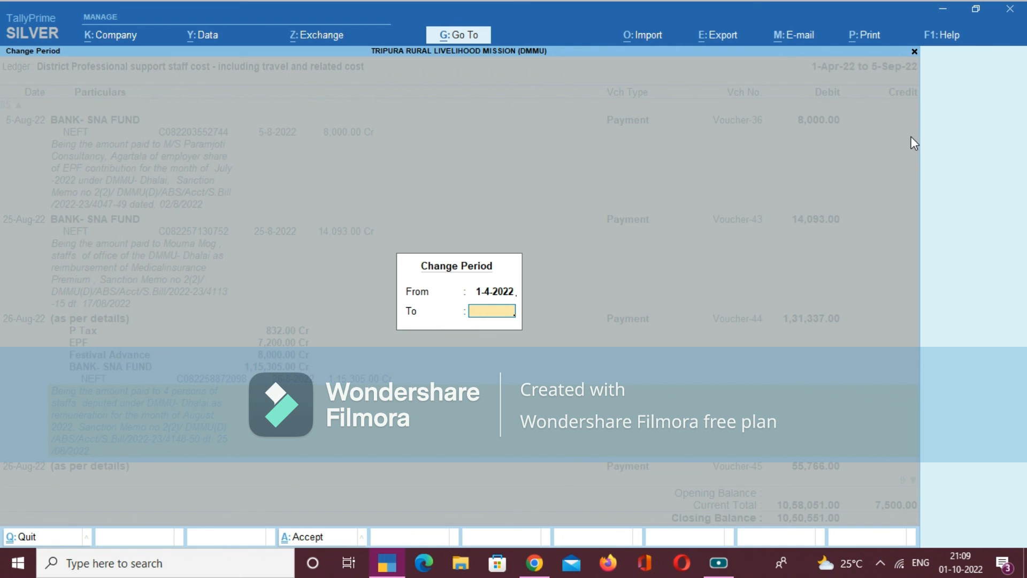
text(30.6)
key(Return)
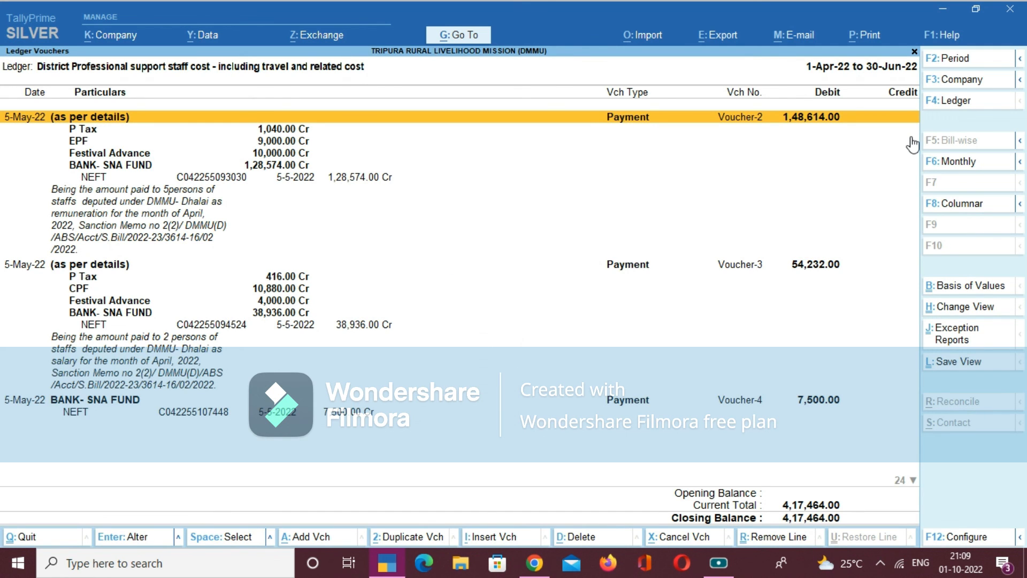
- Check the ledger's entries down to the last June voucher and return to the Gateway of Tally
key(Down)
key(Down)
key(Down)
key(Down)
key(Down)
key(Down)
key(Down)
key(Down)
key(Down)
key(Down)
key(Down)
key(Down)
key(Down)
key(Down)
key(Down)
key(Down)
key(Down)
key(Down)
key(Down)
key(Down)
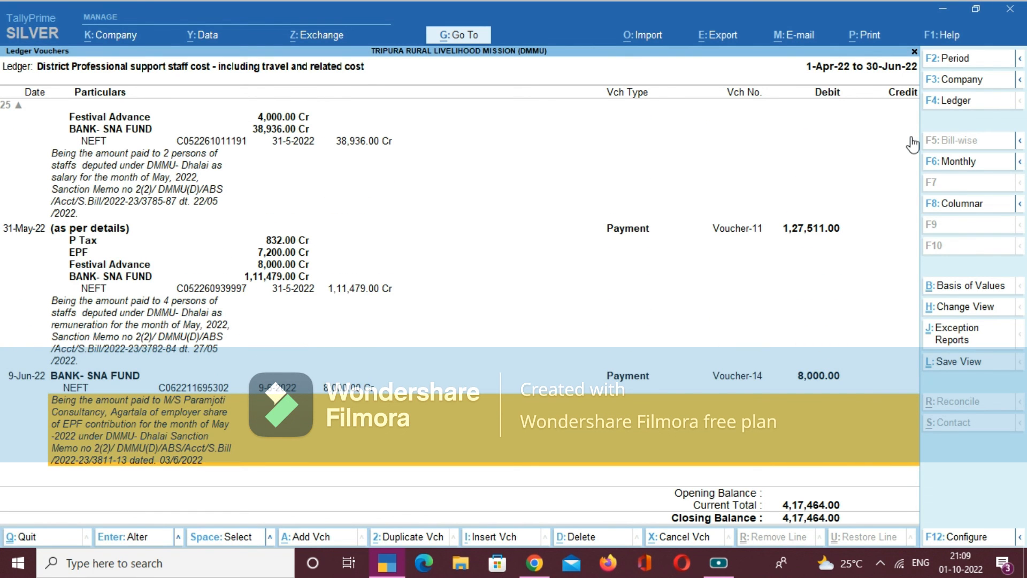
key(Escape)
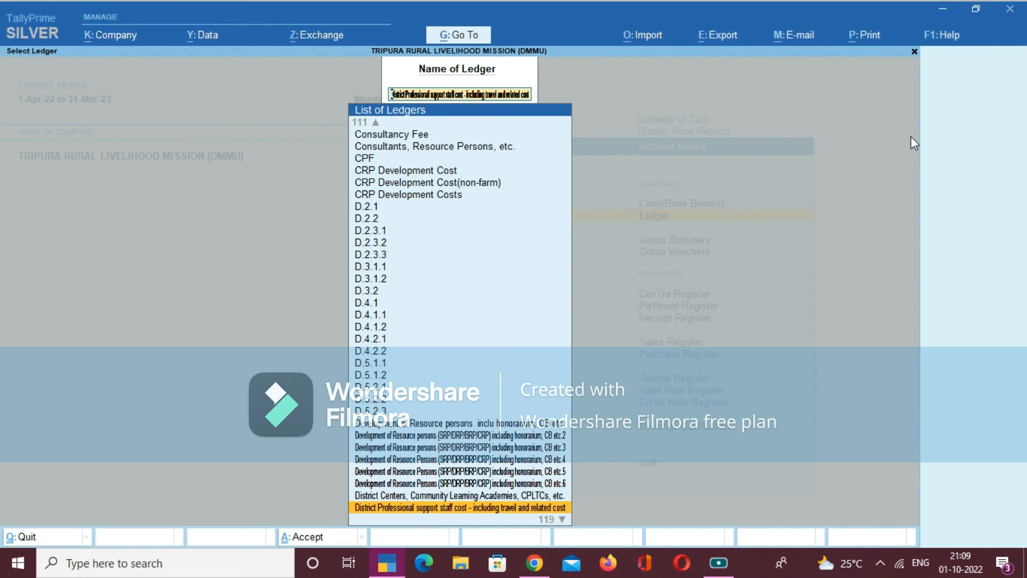
key(Escape)
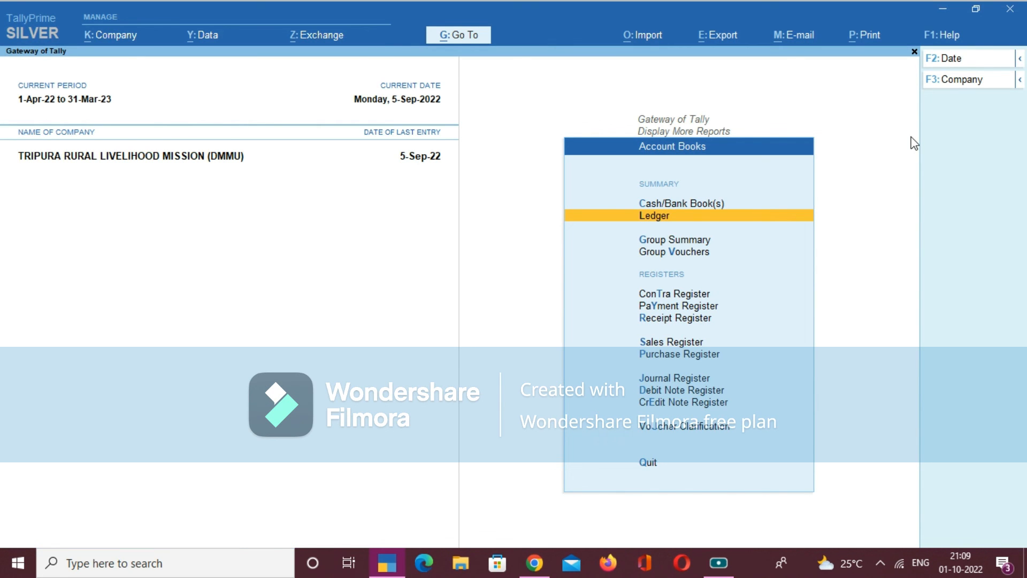
key(Escape)
key(Escape)
- Open the Payment Register from the account books
key(Down)
key(Down)
key(Down)
key(Down)
key(Down)
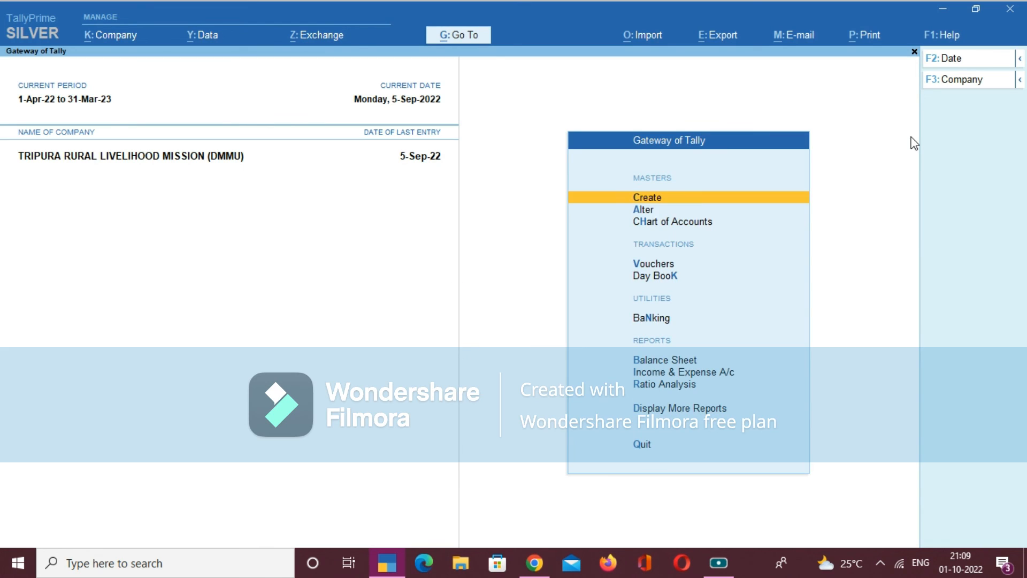
key(Down)
key(Down)
key(Down)
key(Down)
key(Down)
key(Down)
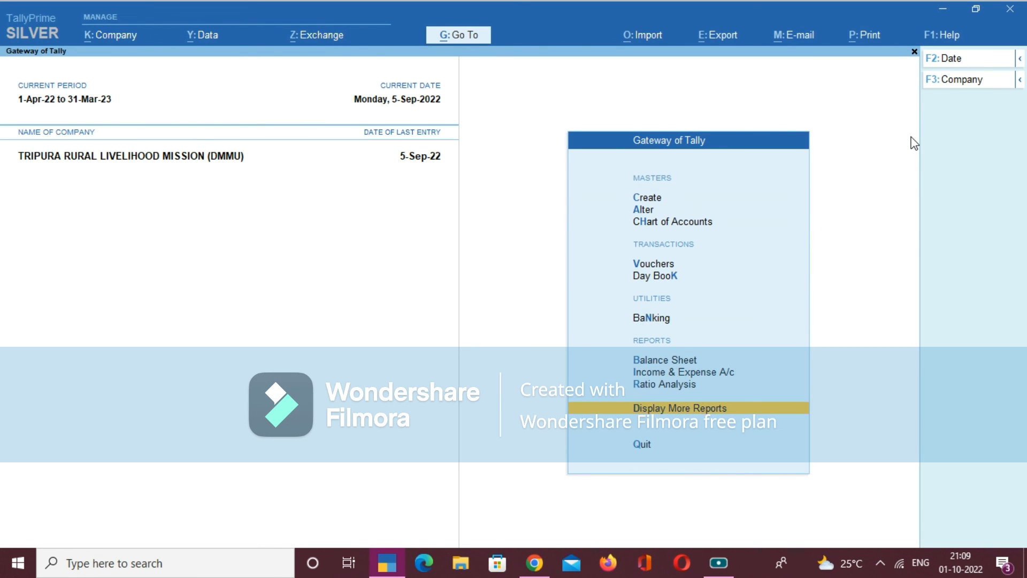
key(Return)
key(Down)
key(Down)
key(Down)
key(Down)
key(Return)
key(Down)
key(Down)
key(Down)
key(Down)
key(Down)
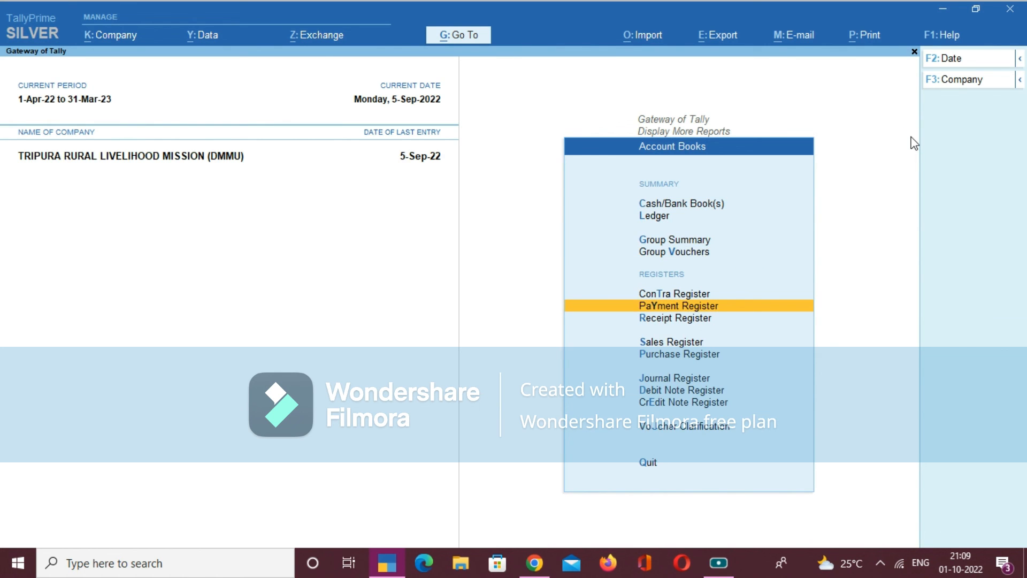
key(Return)
- Open the list of payment vouchers for April from the register's monthly summary
key(Up)
key(Up)
key(Up)
key(Up)
key(Up)
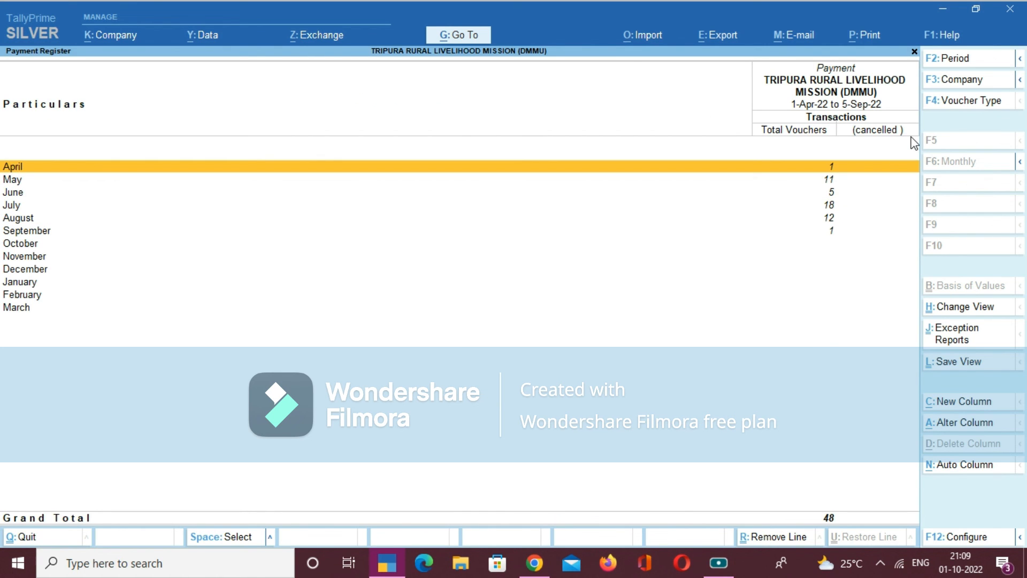
key(Return)
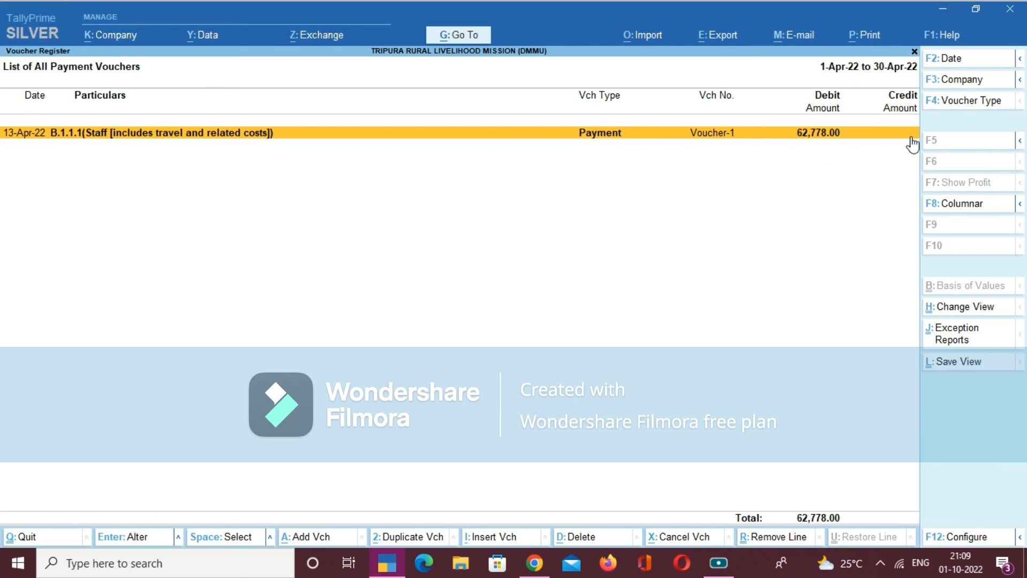
- Extend the payment voucher list's period to run from 1-4-2022 to 30-9-2022
key(alt+F2)
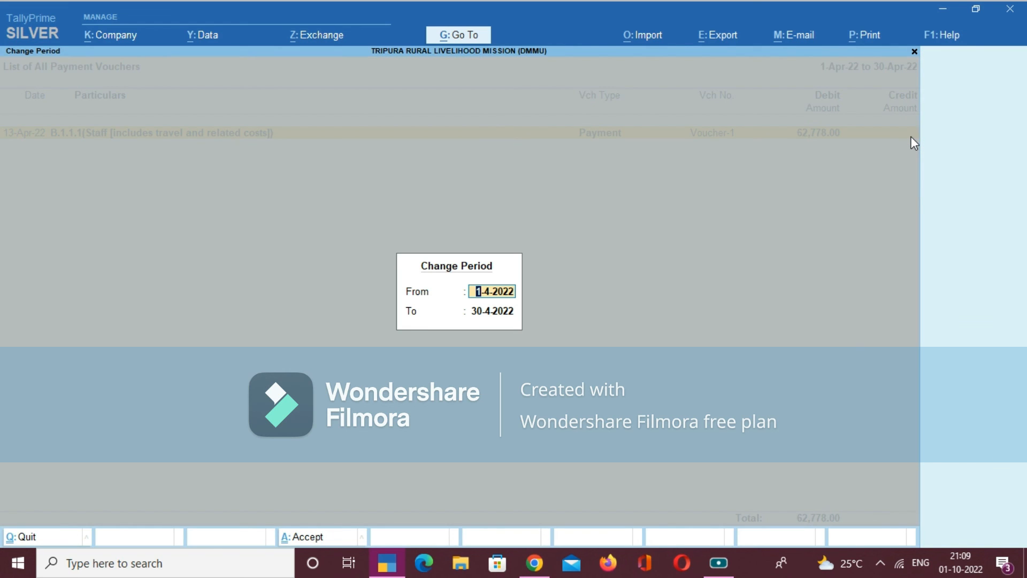
key(Return)
text(3)
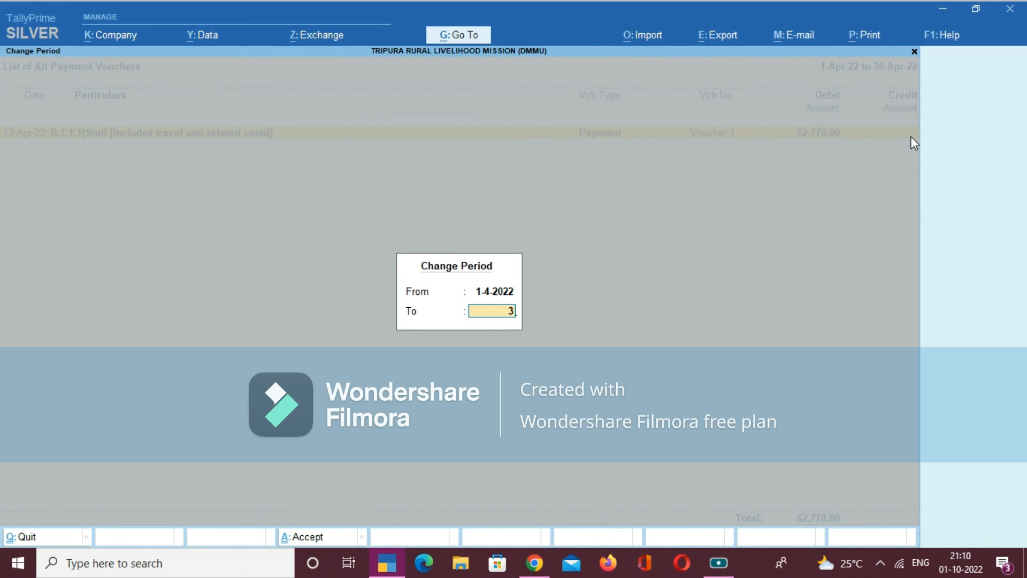
text(0.9)
key(Return)
- Look through the payment vouchers listed for April to September 2022
key(Down)
key(Down)
key(Down)
key(Down)
key(Down)
key(Down)
key(Down)
key(Down)
key(Down)
key(Down)
key(Down)
key(Down)
key(Down)
key(Down)
key(Down)
key(Down)
key(Down)
key(Down)
key(Down)
key(Down)
key(Down)
key(Down)
key(Down)
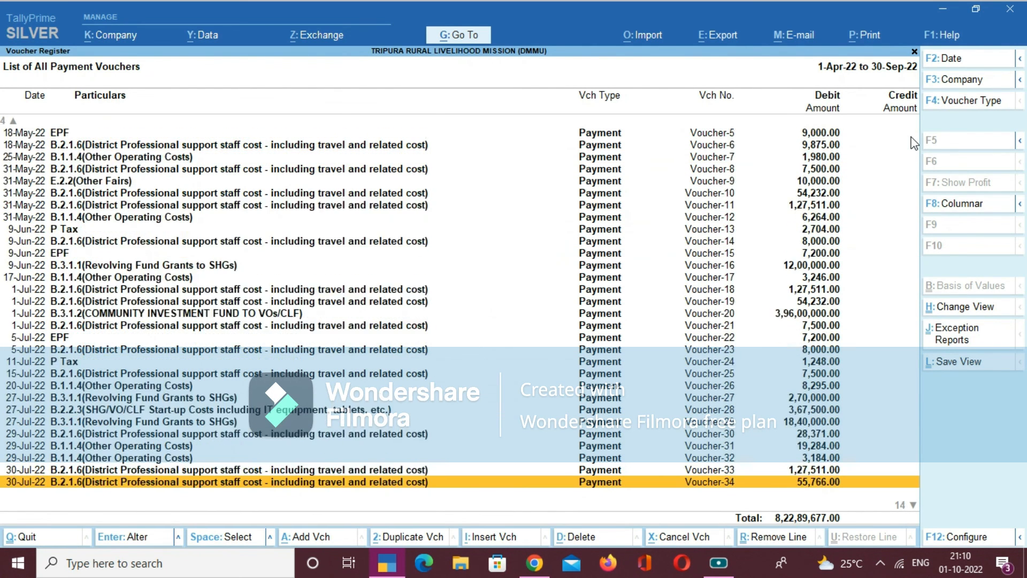
key(Up)
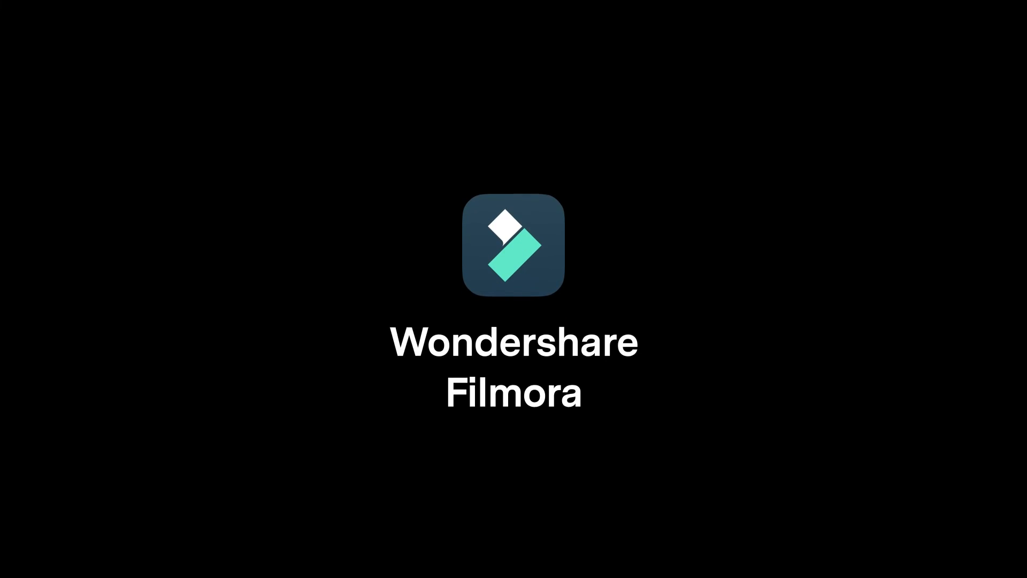